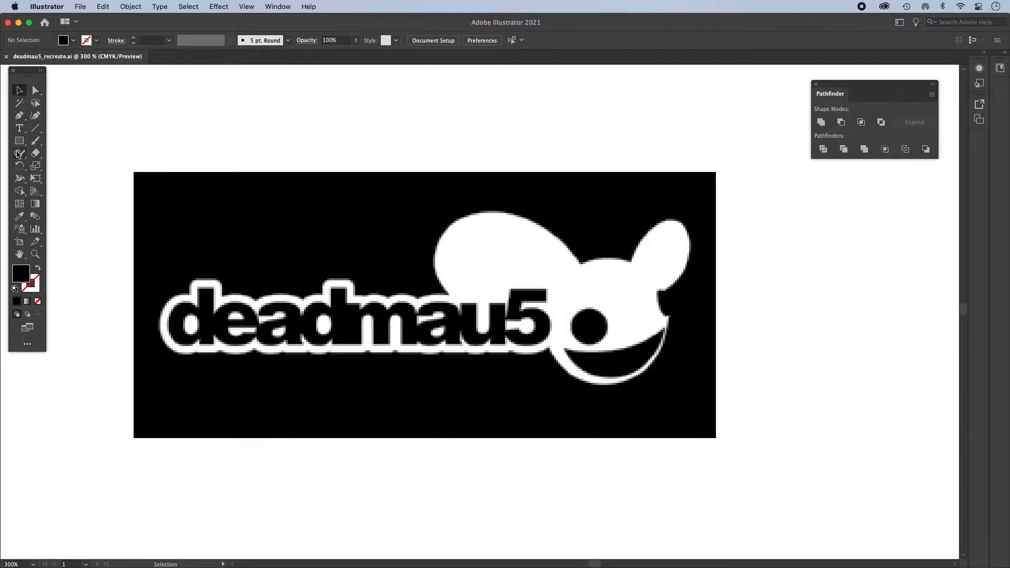
# - Draw a circle about 59 pt in diameter over the mouse head with the Ellipse tool
pyautogui.click(19, 116)
pyautogui.moveTo(828, 84); pyautogui.dragTo(753, 176)
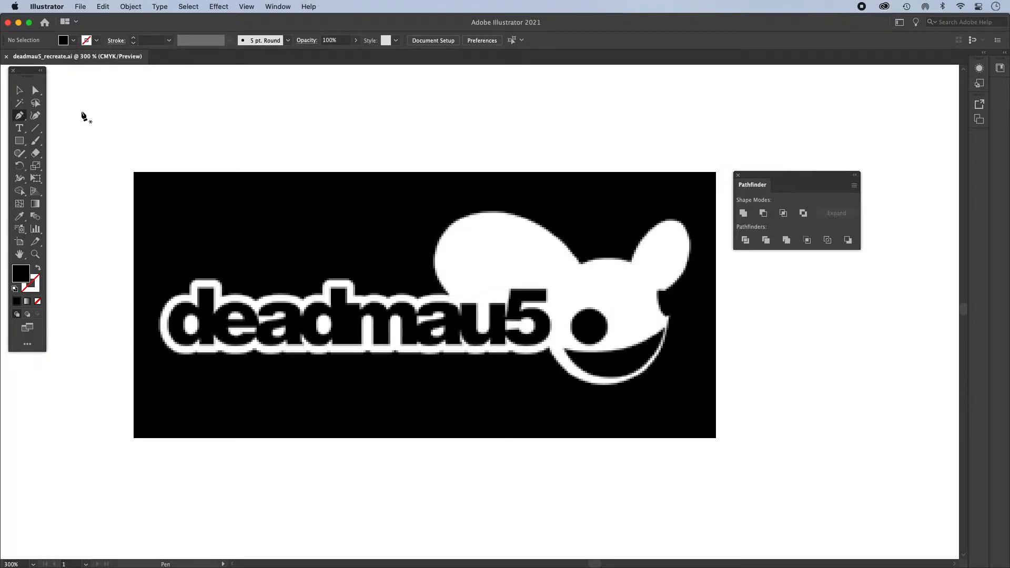
pyautogui.press('v')
pyautogui.click(19, 143)
pyautogui.click(20, 142)
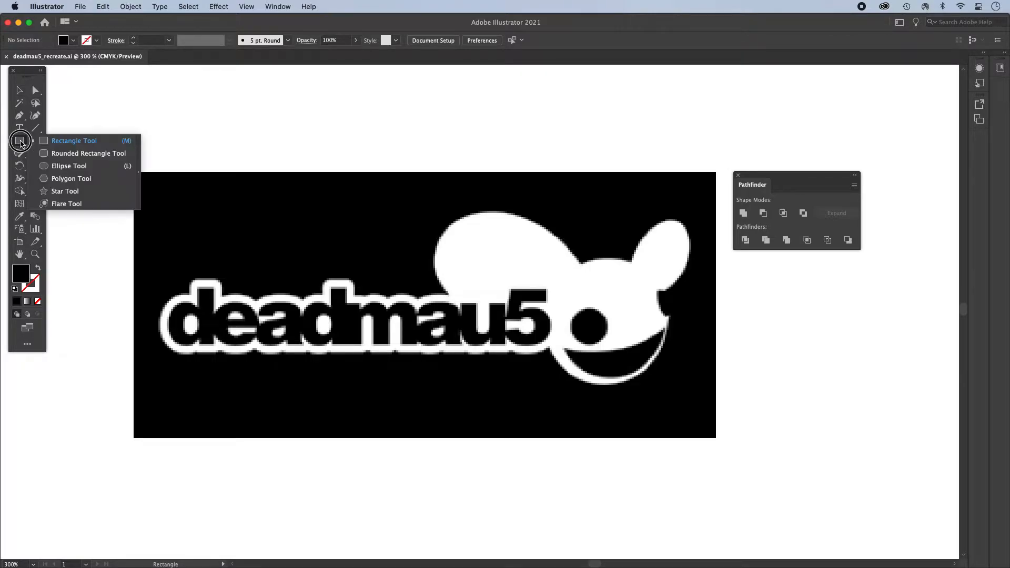
pyautogui.click(79, 166)
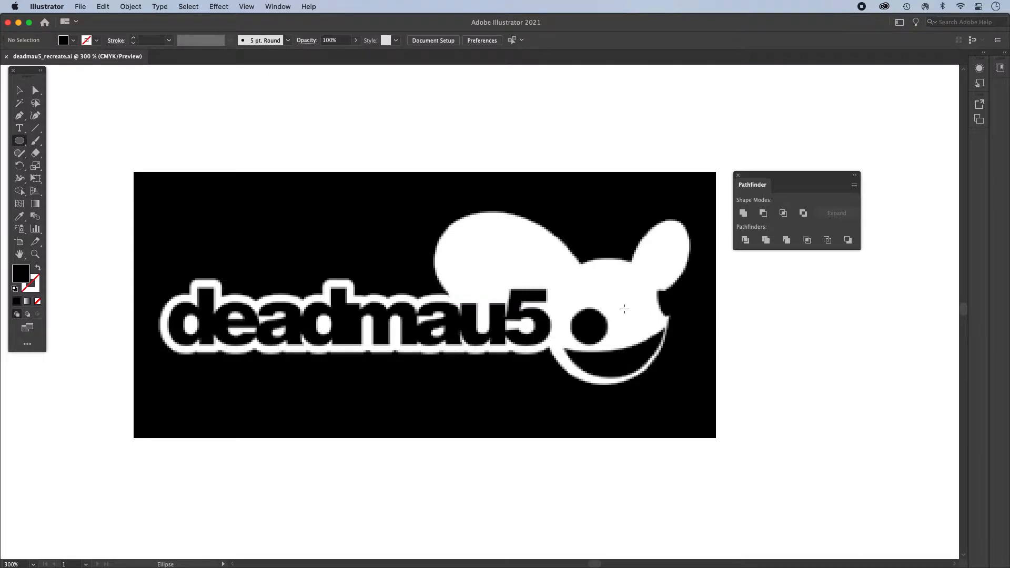
pyautogui.moveTo(566, 266); pyautogui.dragTo(671, 352)
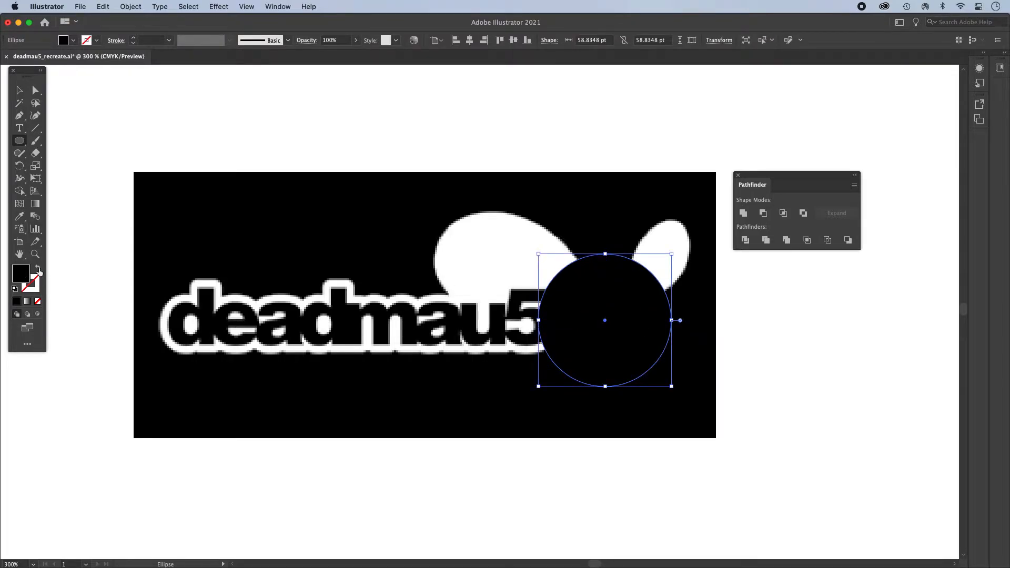
# - Swap the head circle's fill and stroke, and set the stroke to blue with about C 72, M 18, Y 0, K 0
pyautogui.click(38, 271)
pyautogui.click(38, 283)
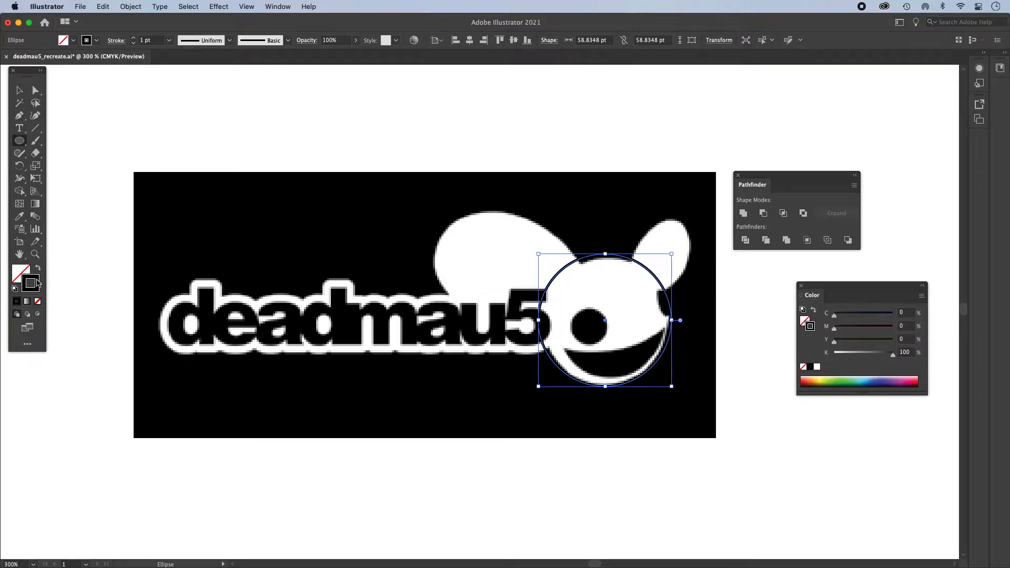
pyautogui.click(866, 380)
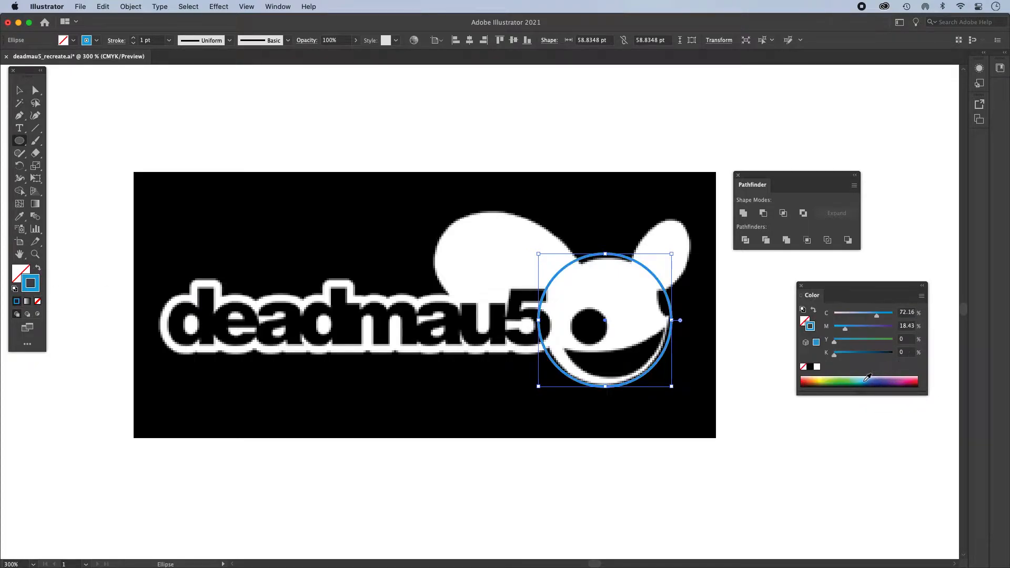
# - Scale the circle to about 55 pt in diameter and position it to match the head's outline
pyautogui.click(19, 90)
pyautogui.moveTo(670, 319); pyautogui.dragTo(669, 319)
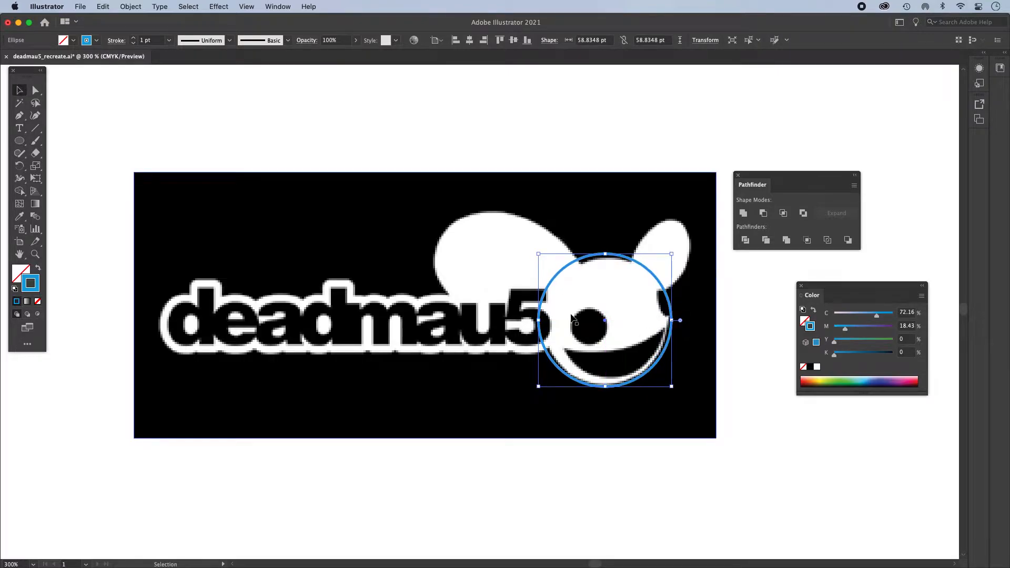
pyautogui.moveTo(537, 254); pyautogui.dragTo(544, 259)
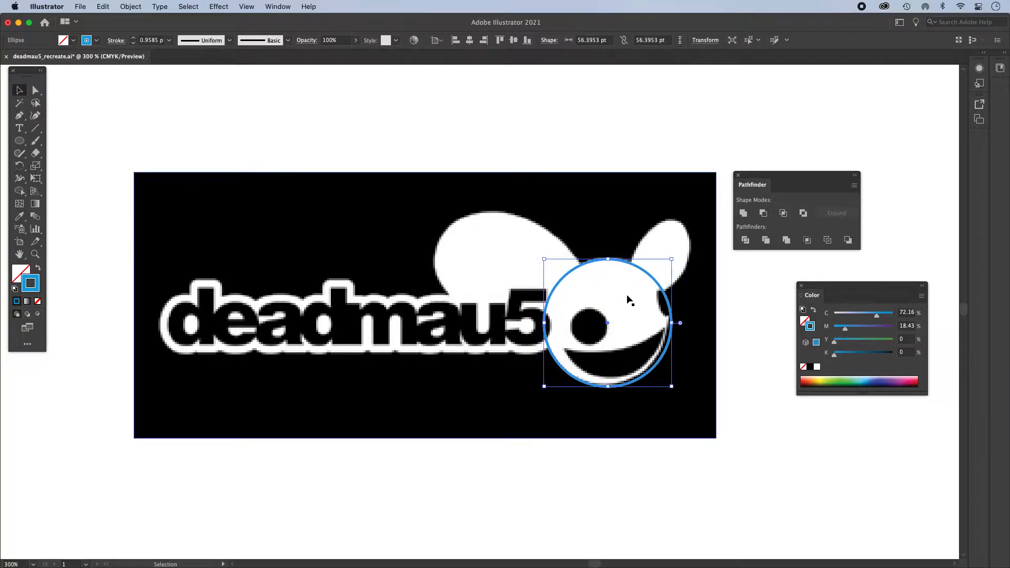
pyautogui.press('super+equal')
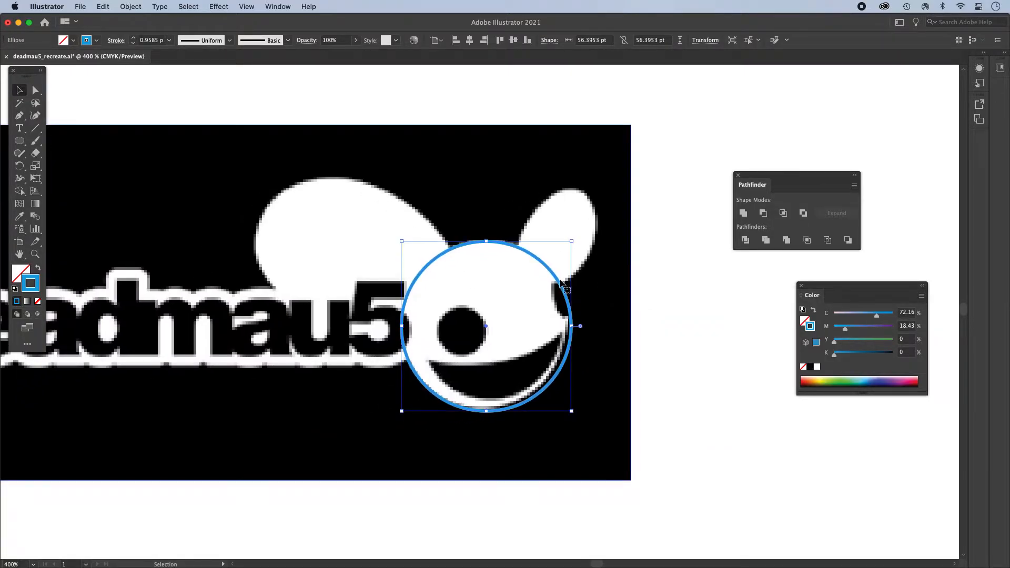
pyautogui.moveTo(558, 281); pyautogui.dragTo(557, 281)
pyautogui.moveTo(572, 242); pyautogui.dragTo(567, 244)
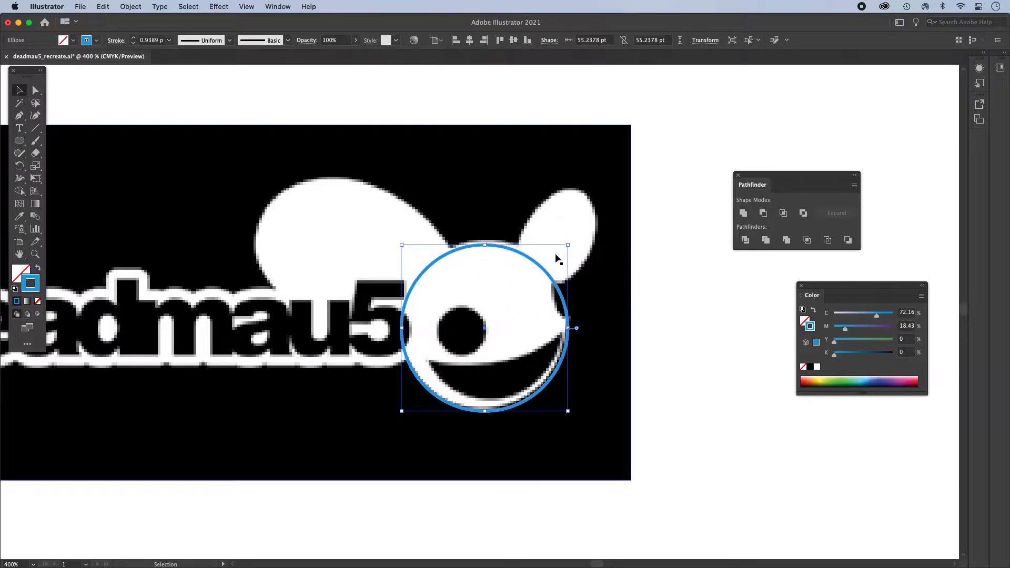
pyautogui.press('super+z')
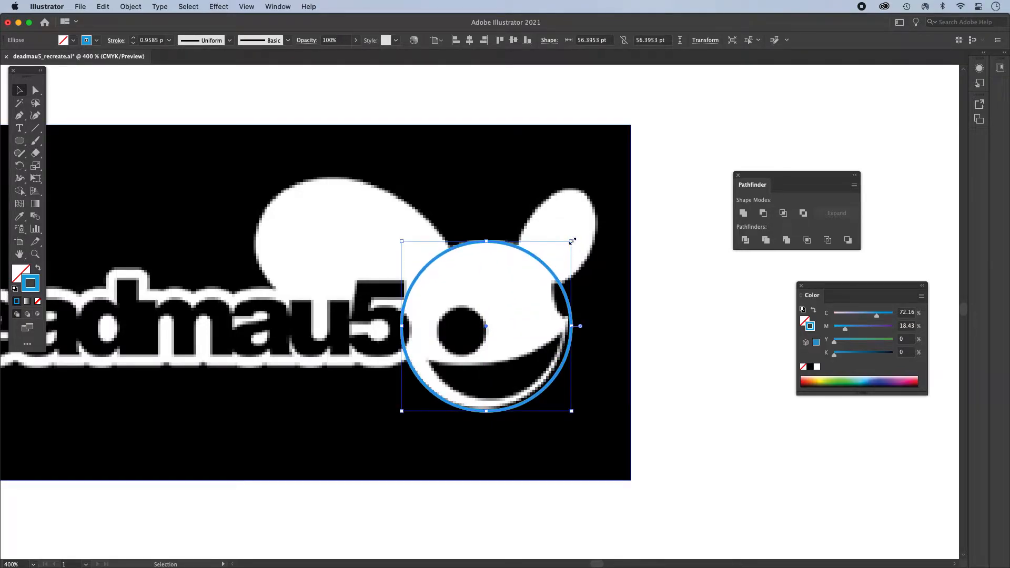
pyautogui.moveTo(541, 259); pyautogui.dragTo(568, 239)
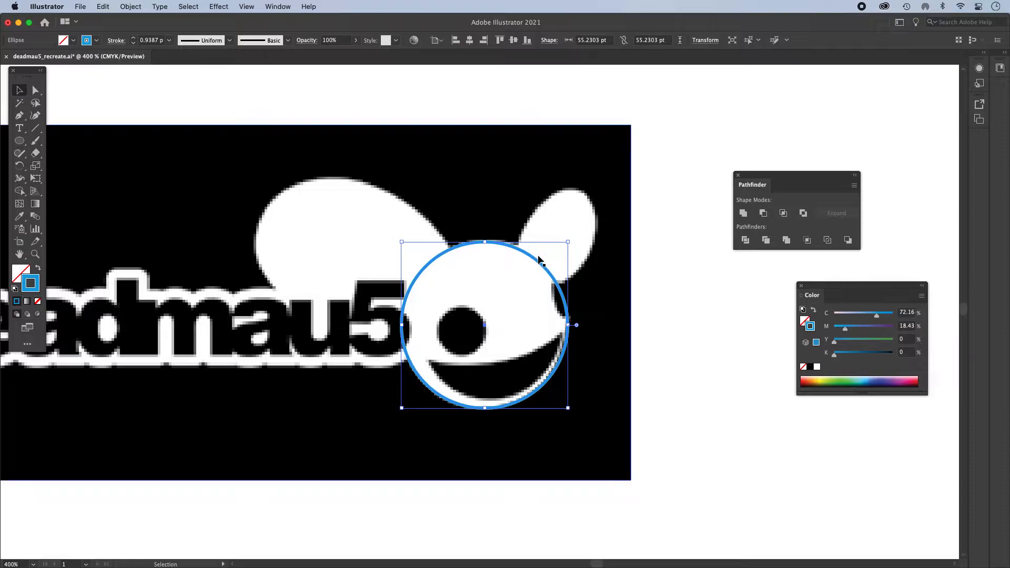
# - Draw an ellipse about 80 by 53 pt across the large ear and the head
pyautogui.click(717, 289)
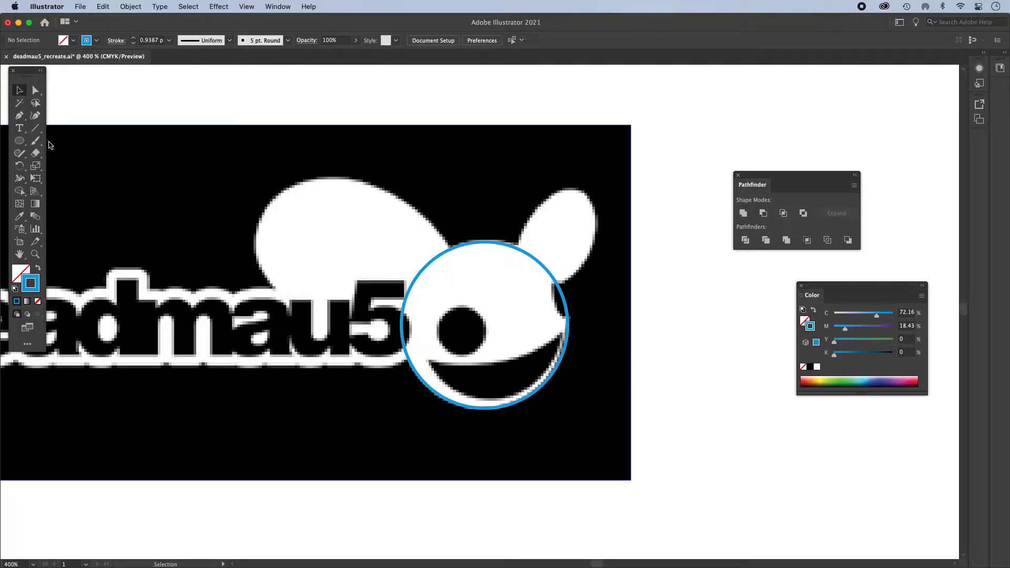
pyautogui.click(20, 140)
pyautogui.moveTo(268, 195)
pyautogui.mouseDown()
pyautogui.moveTo(450, 356)
pyautogui.moveTo(589, 364)
pyautogui.moveTo(531, 351)
pyautogui.mouseUp()
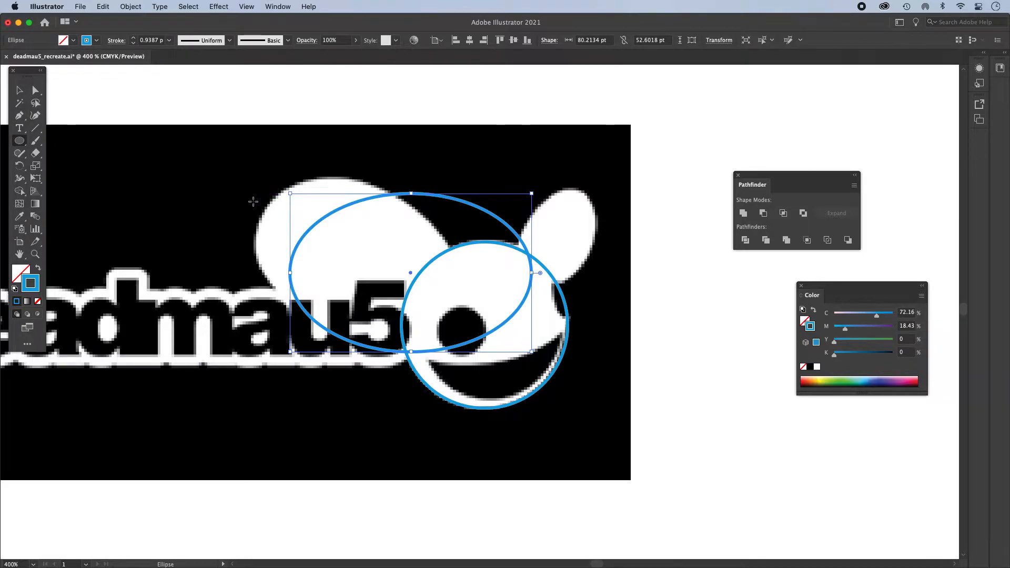
# - Draw a diagonal line from outside the large ear to the head's center, and delete it
pyautogui.click(36, 128)
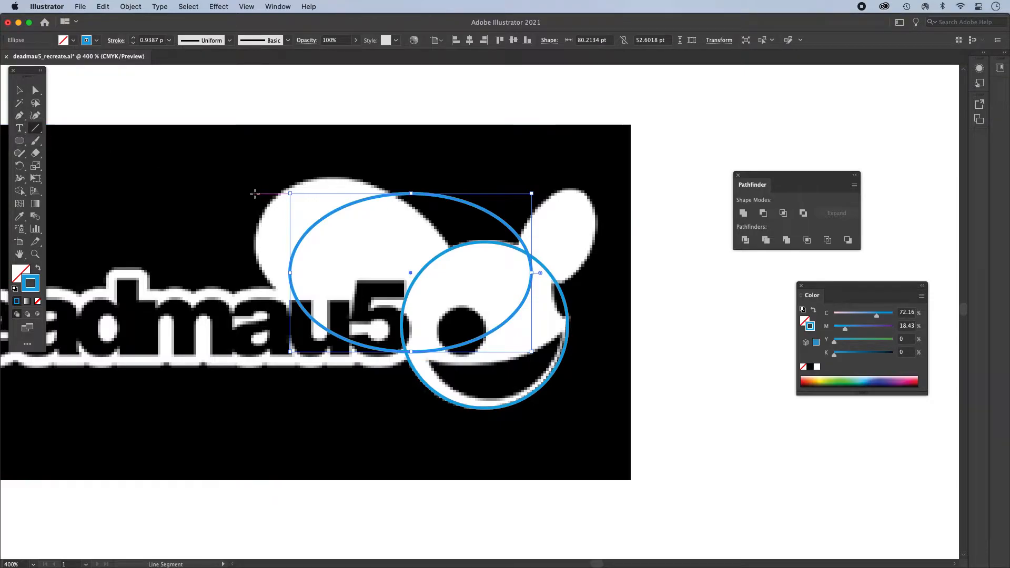
pyautogui.moveTo(237, 171); pyautogui.dragTo(479, 328)
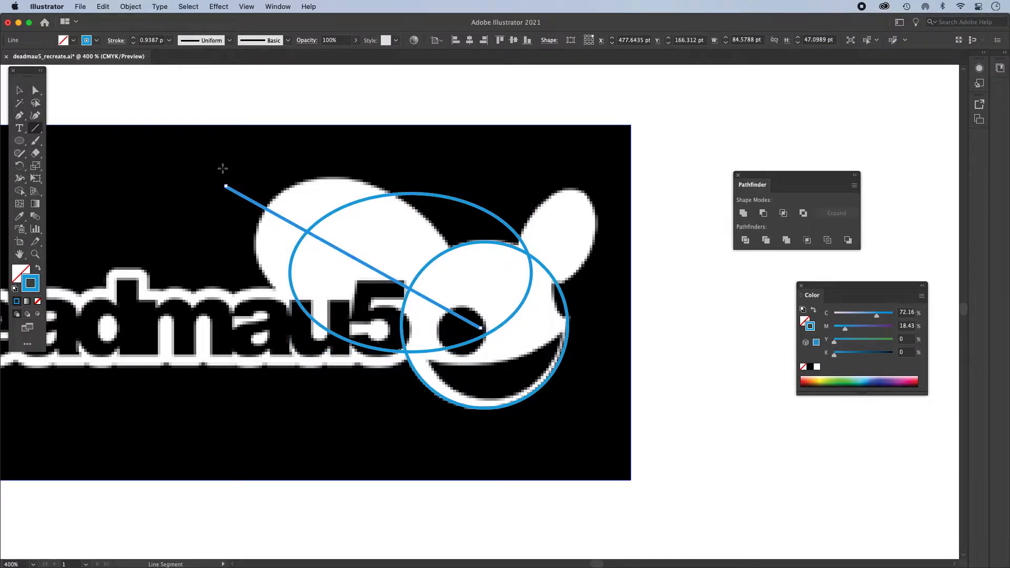
pyautogui.click(19, 90)
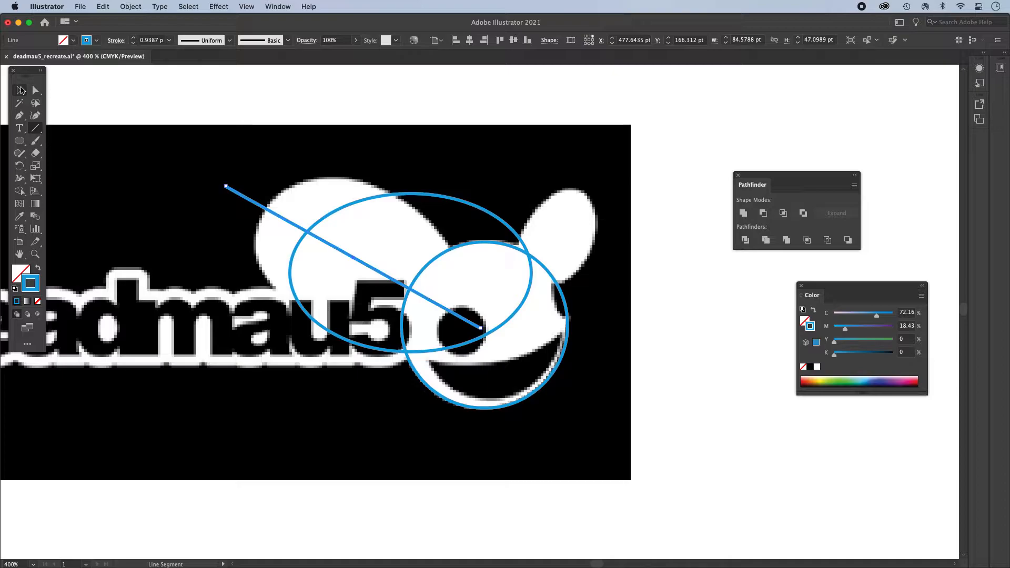
pyautogui.click(249, 199)
pyautogui.press('Delete')
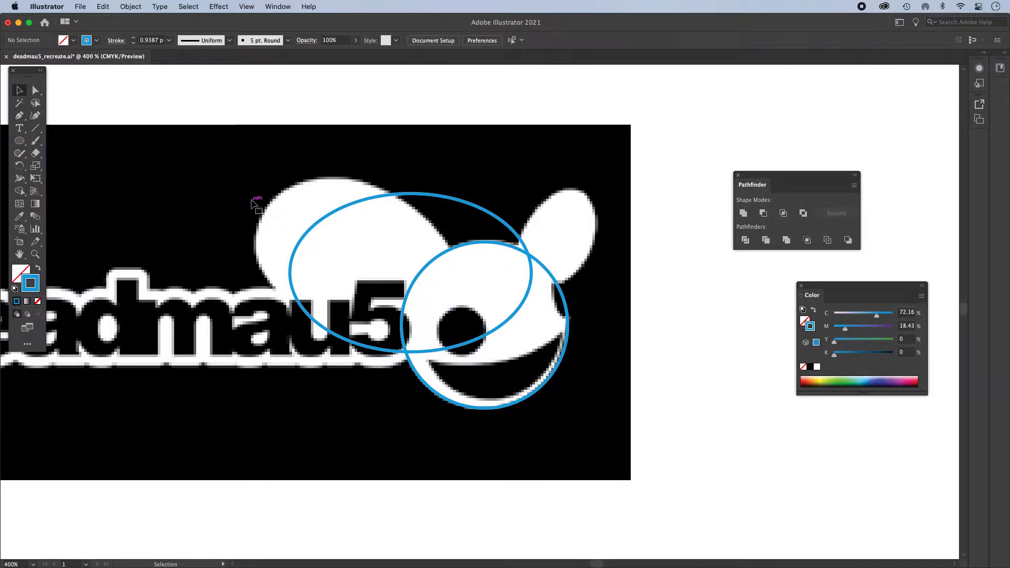
# - Rotate the large ellipse to the large ear's slant and narrow it to about 71 pt to match the ear's outline
pyautogui.click(350, 206)
pyautogui.moveTo(290, 188); pyautogui.dragTo(353, 185)
pyautogui.moveTo(472, 330); pyautogui.dragTo(453, 319)
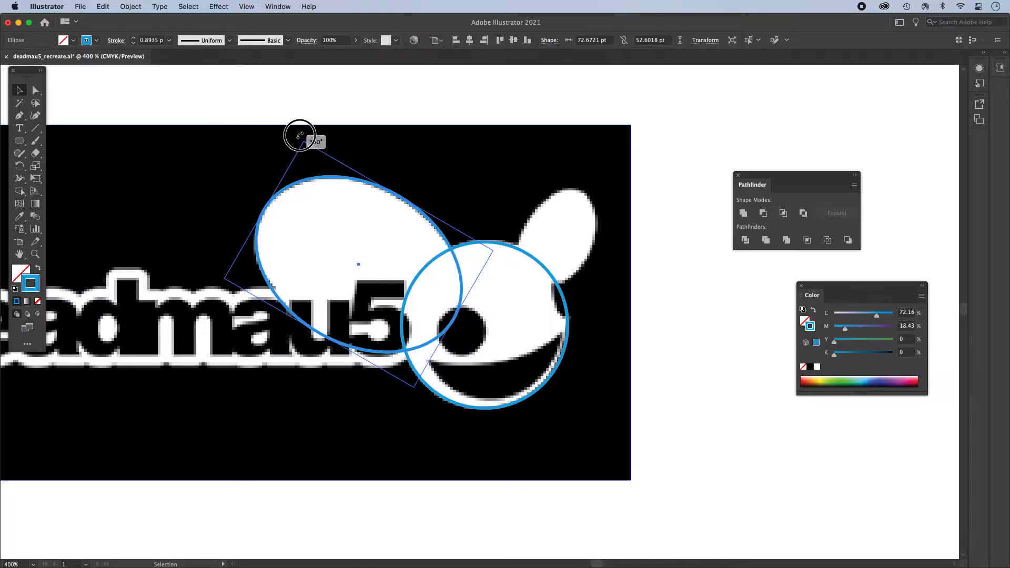
pyautogui.moveTo(329, 180); pyautogui.dragTo(330, 183)
pyautogui.moveTo(455, 318); pyautogui.dragTo(450, 317)
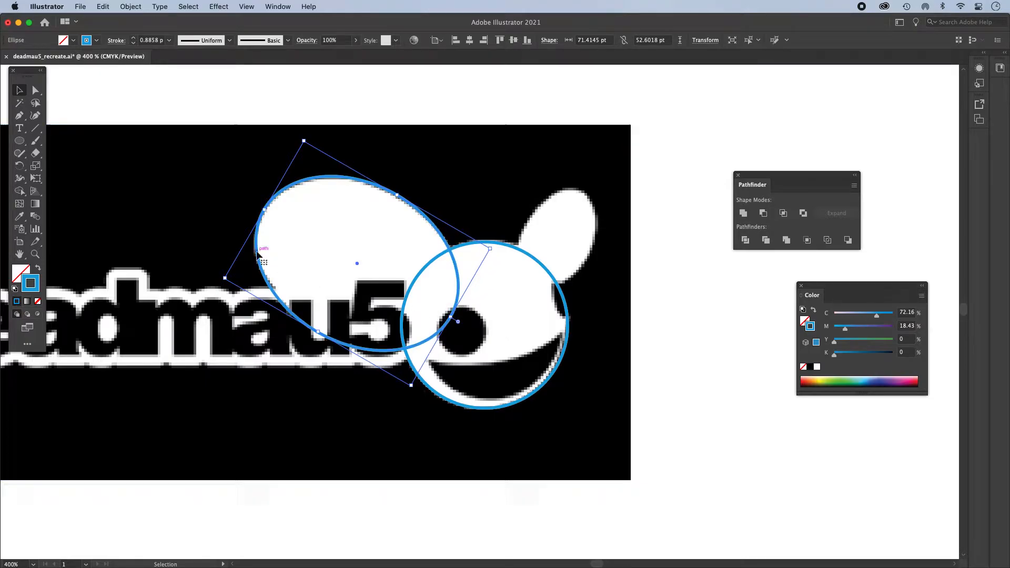
# - Raise the lower anchor point of the large ear's ellipse by about 3.5 pt to refine its bottom curve
pyautogui.click(35, 91)
pyautogui.click(359, 265)
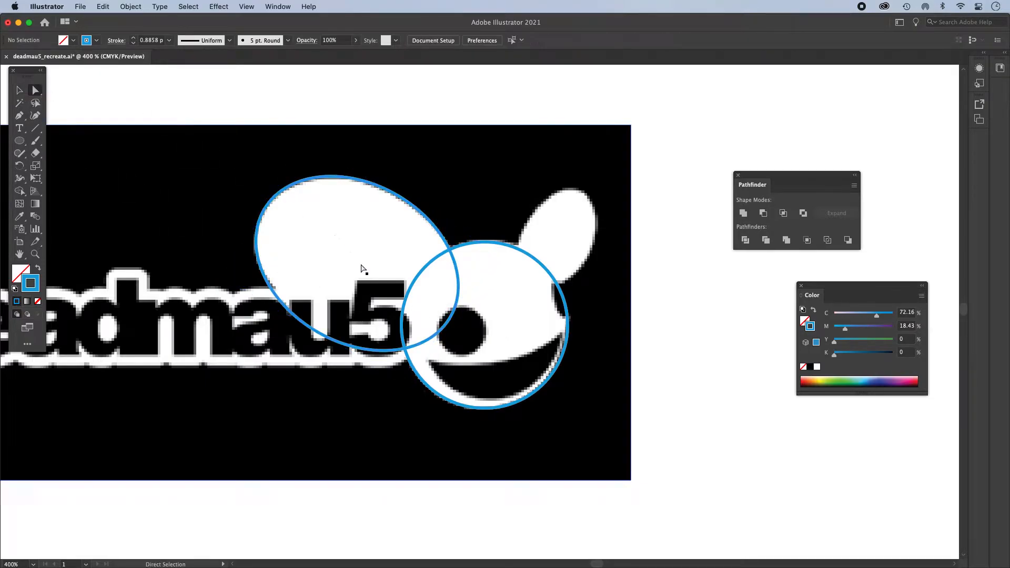
pyautogui.click(306, 326)
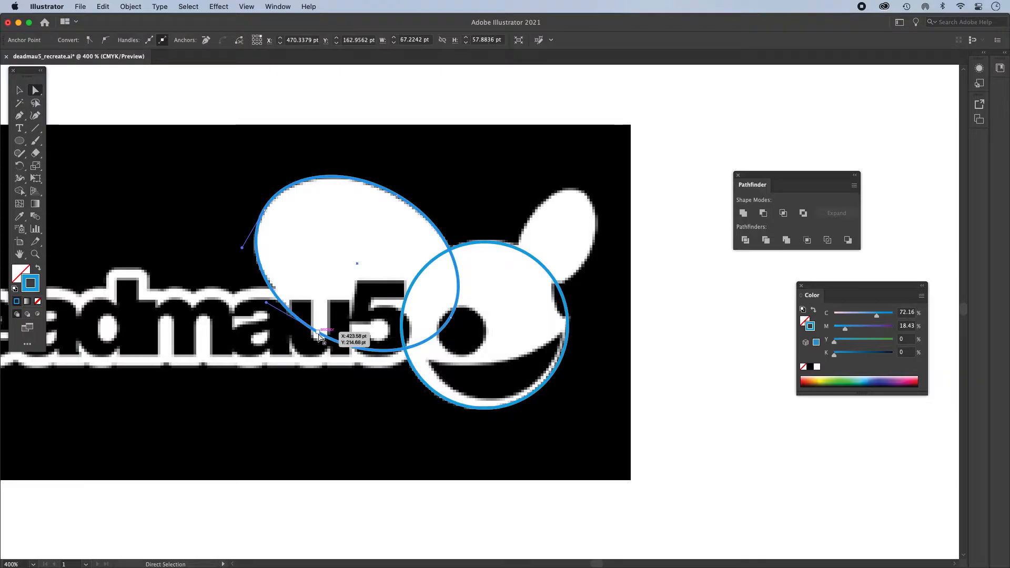
pyautogui.moveTo(318, 334); pyautogui.dragTo(318, 327)
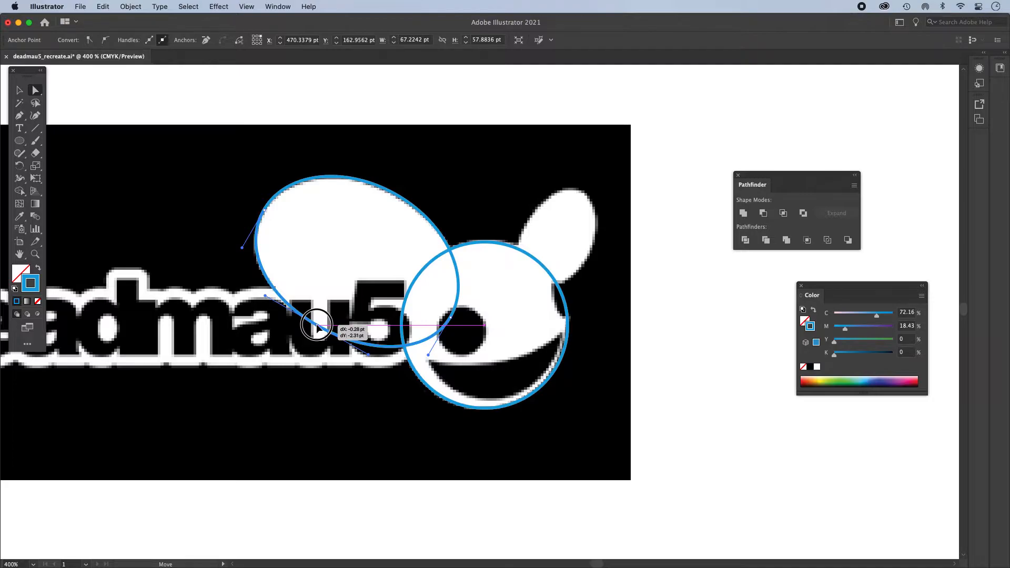
pyautogui.moveTo(318, 327); pyautogui.dragTo(317, 324)
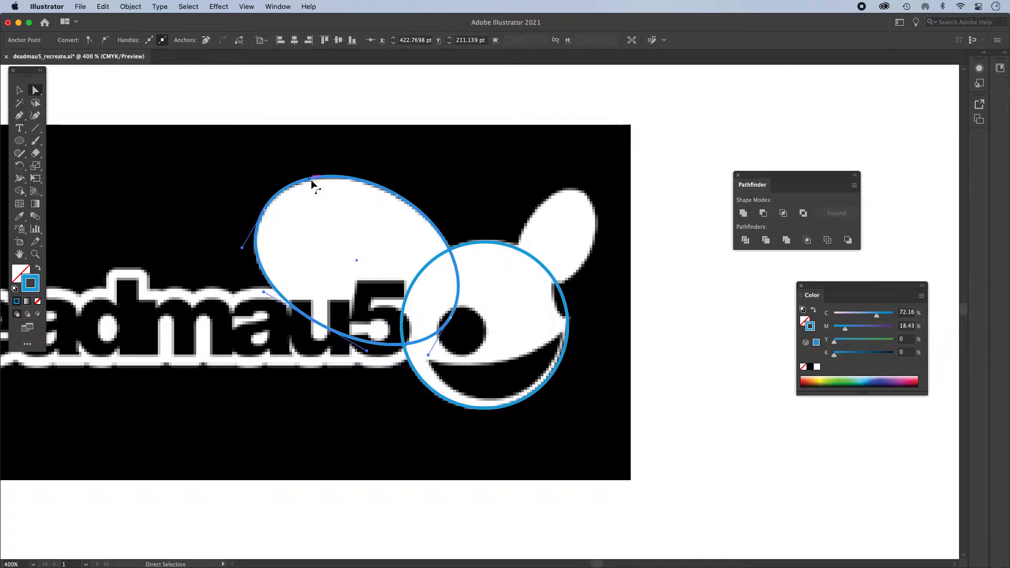
pyautogui.press('v')
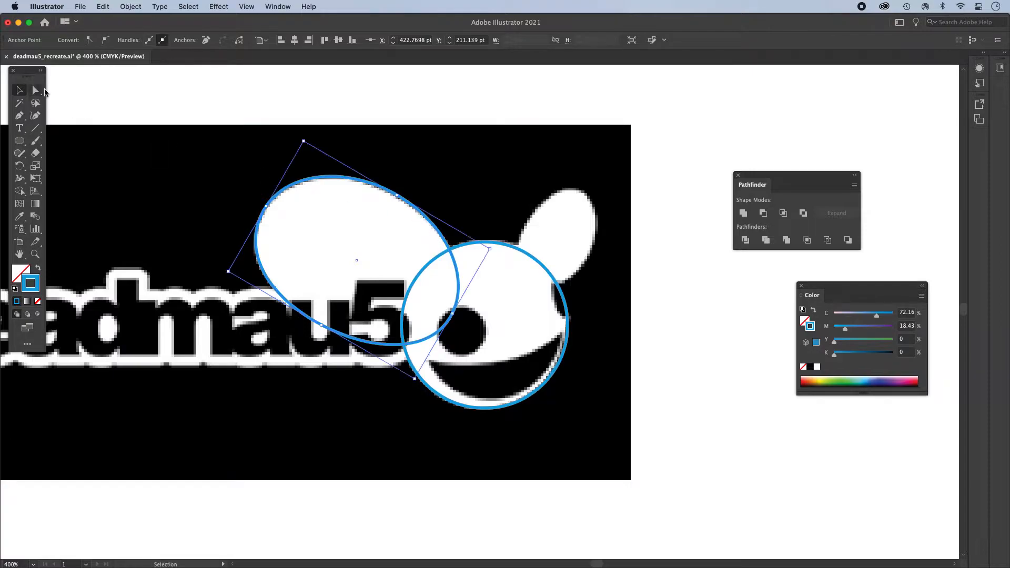
# - Draw an upright ellipse about 25 by 36 pt over the small ear
pyautogui.click(548, 154)
pyautogui.click(20, 141)
pyautogui.moveTo(555, 171); pyautogui.dragTo(603, 298)
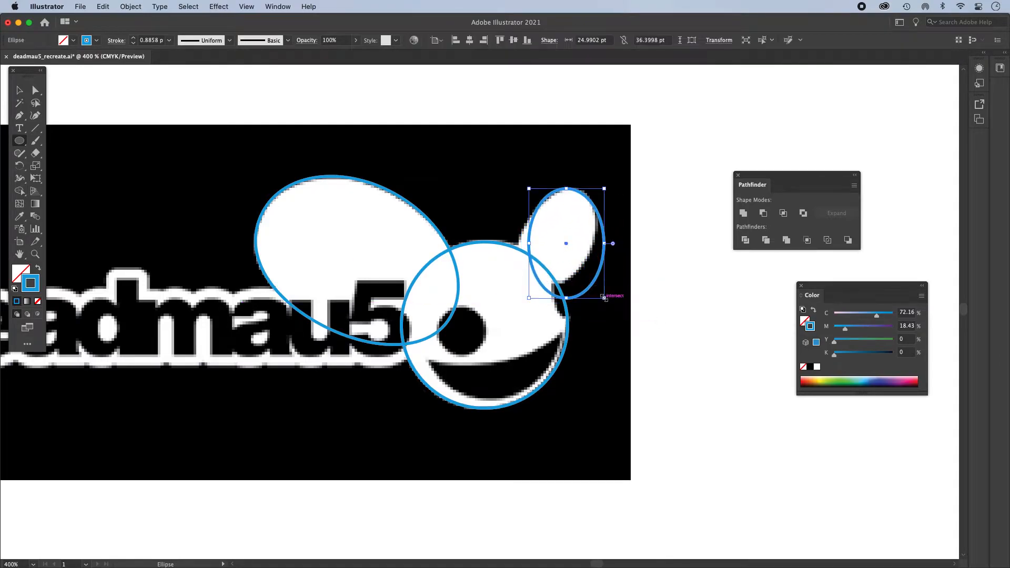
# - Rotate the small ear's ellipse to the ear's slant, narrow it to about 22 pt and position it on the ear's outline
pyautogui.click(23, 92)
pyautogui.moveTo(566, 183)
pyautogui.mouseDown()
pyautogui.moveTo(596, 178)
pyautogui.moveTo(577, 193)
pyautogui.mouseUp()
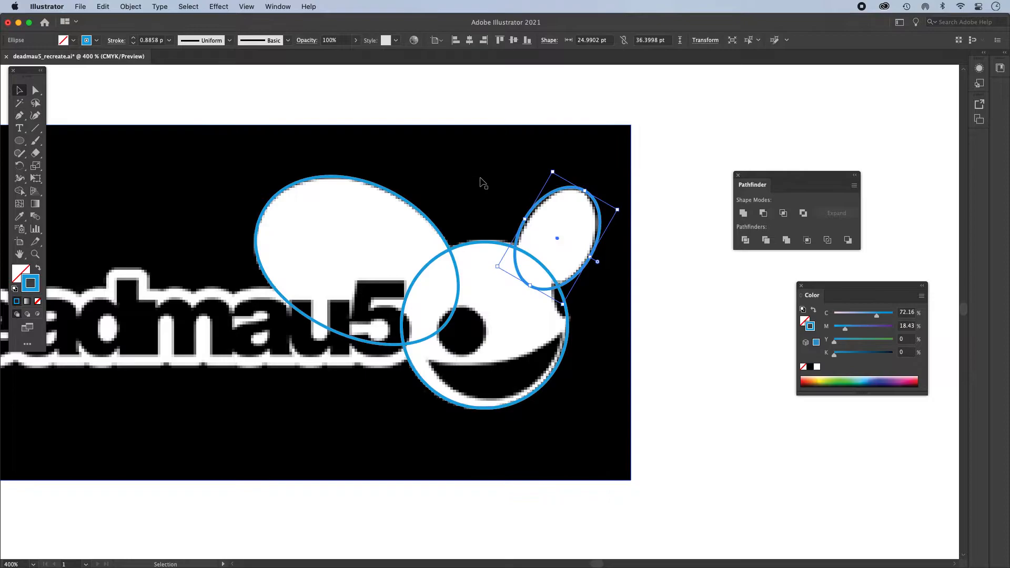
pyautogui.moveTo(522, 216); pyautogui.dragTo(529, 221)
pyautogui.moveTo(590, 256); pyautogui.dragTo(587, 257)
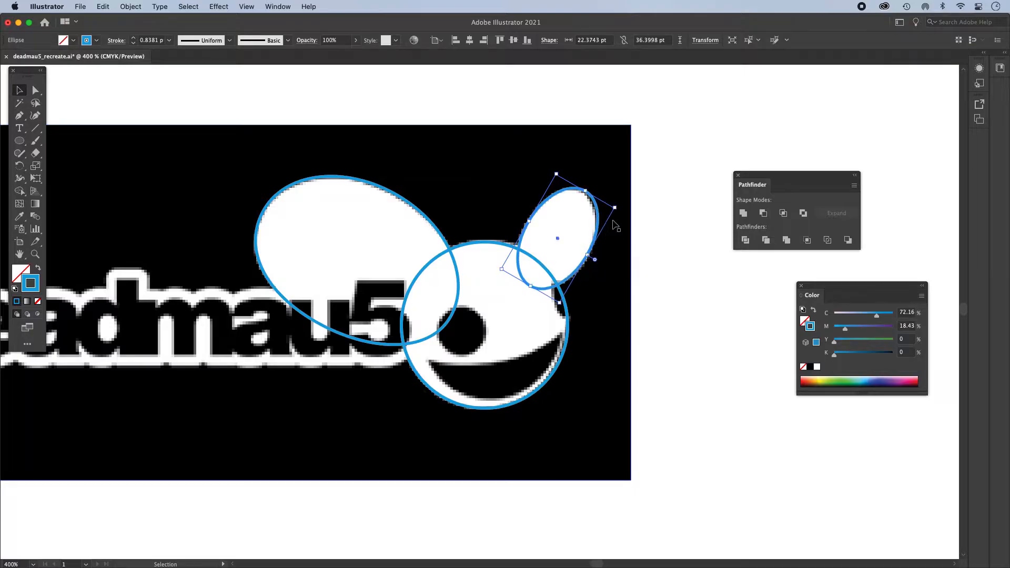
pyautogui.moveTo(568, 194); pyautogui.dragTo(566, 195)
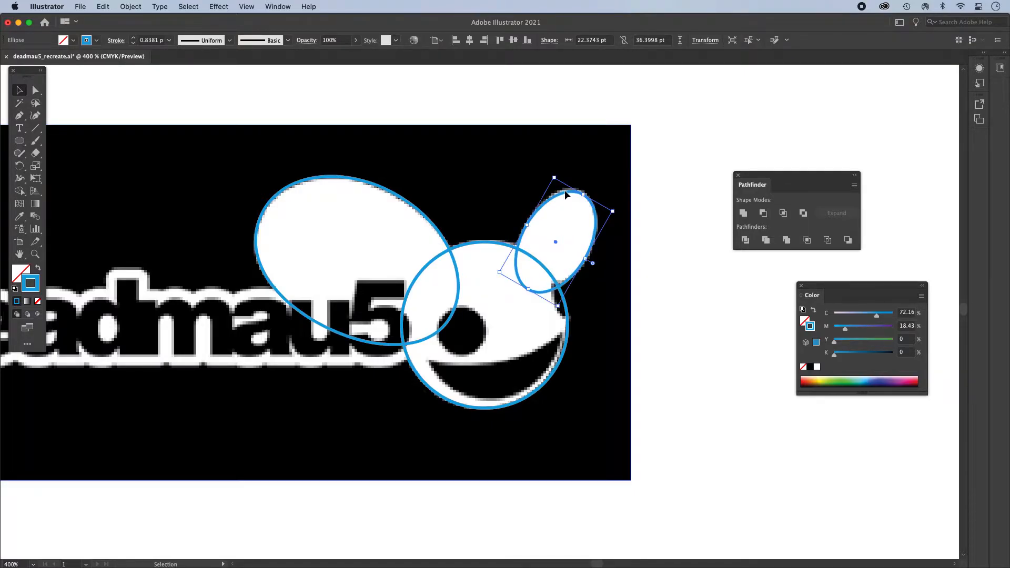
pyautogui.press('Up')
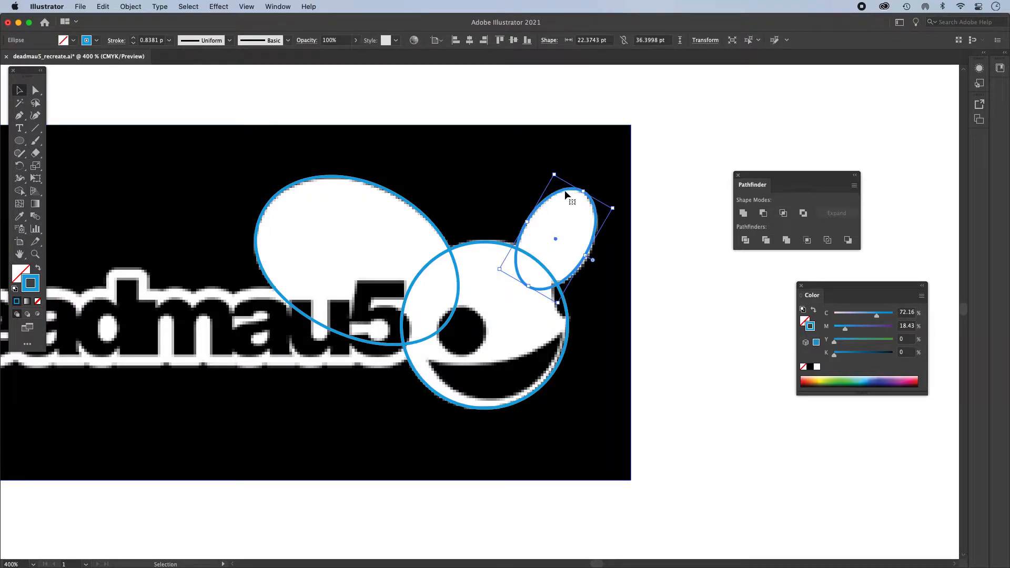
pyautogui.moveTo(564, 191); pyautogui.dragTo(565, 196)
# - Adjust the lower outer anchor point of the small ear's ellipse to follow the ear's edge
pyautogui.press('a')
pyautogui.click(623, 282)
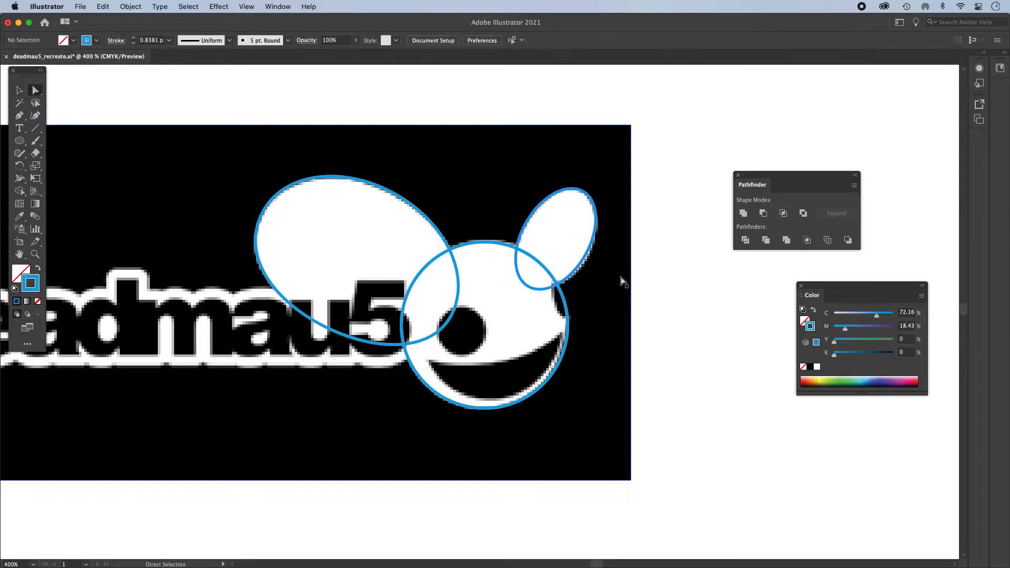
pyautogui.click(597, 223)
pyautogui.click(585, 255)
pyautogui.moveTo(585, 256); pyautogui.dragTo(587, 264)
pyautogui.click(712, 287)
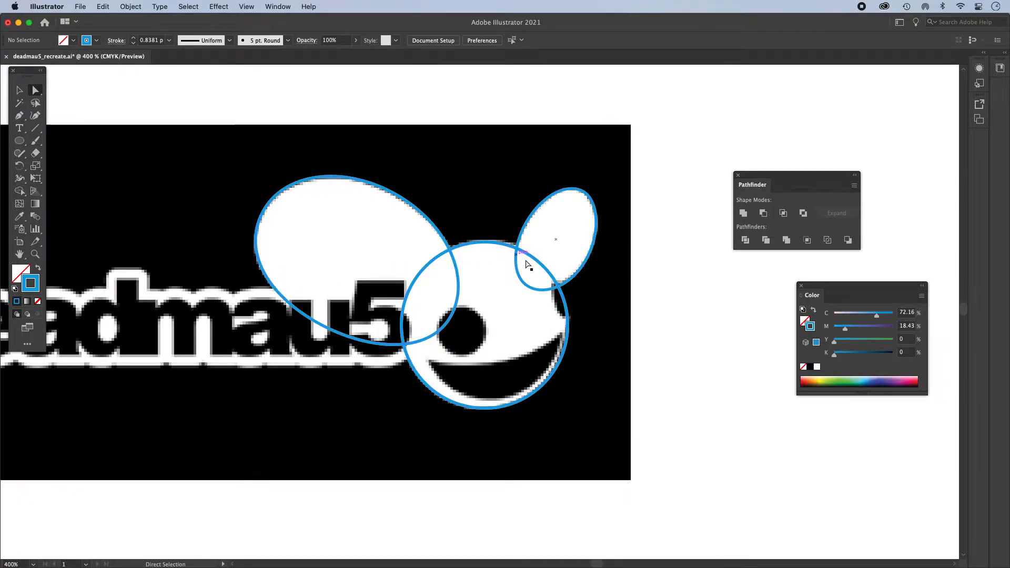
pyautogui.keyDown('alt'); pyautogui.keyDown('super'); pyautogui.click(523, 320); pyautogui.keyUp('super'); pyautogui.keyUp('alt')
pyautogui.moveTo(493, 318); pyautogui.dragTo(482, 340)
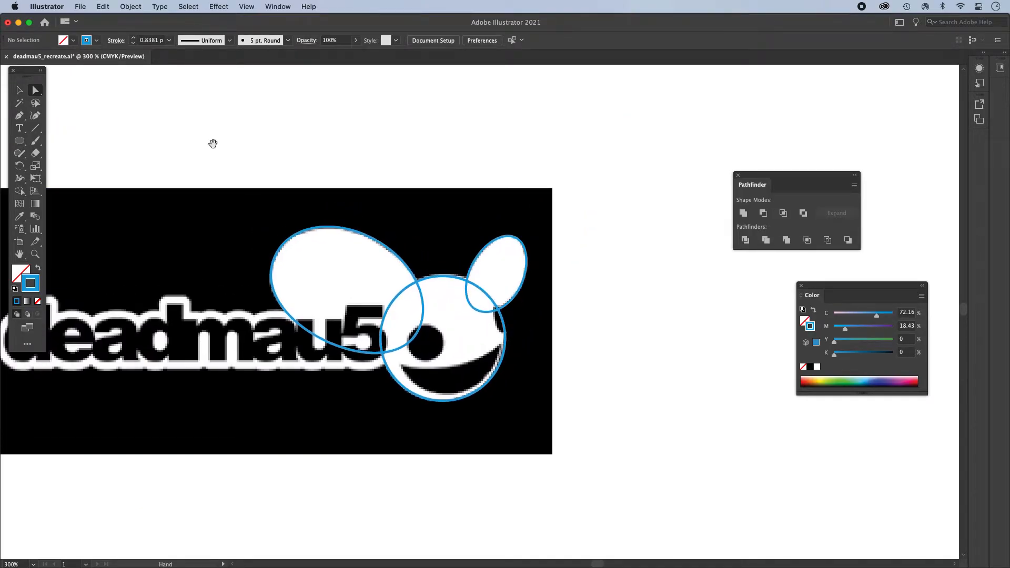
pyautogui.moveTo(214, 123); pyautogui.dragTo(136, 105)
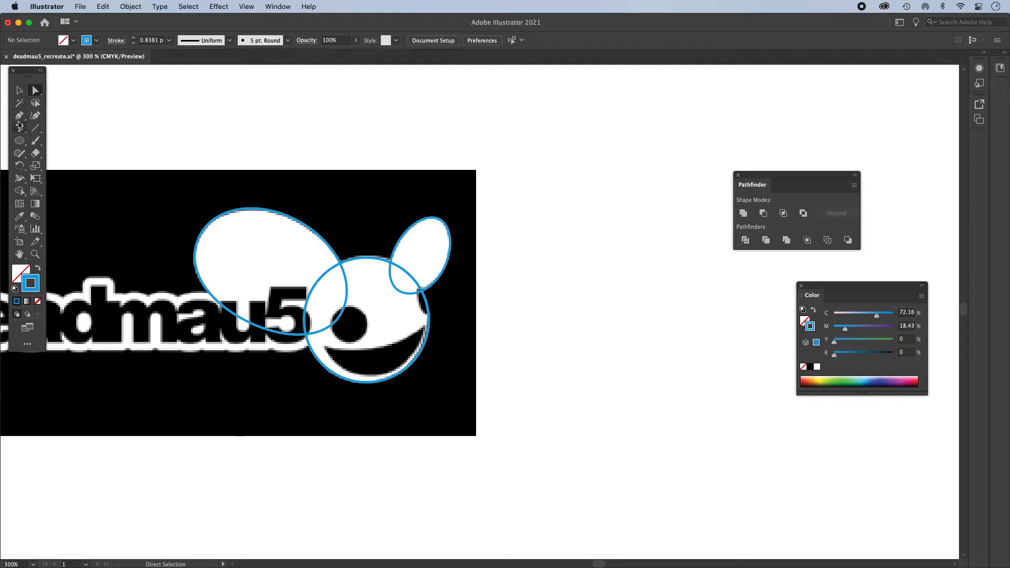
pyautogui.click(19, 90)
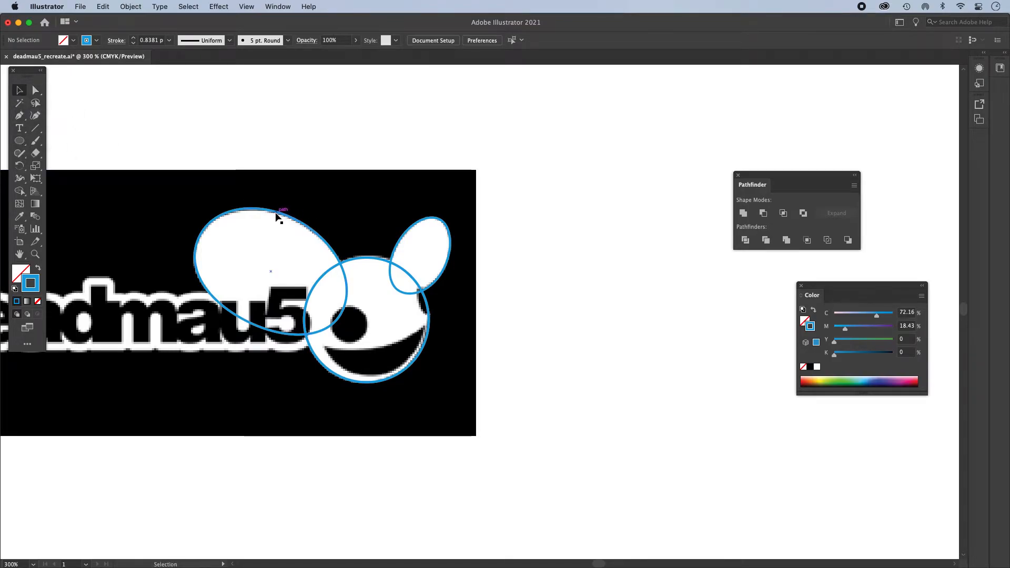
# - Place a copy of the three head and ear ellipses on the blank area beside the reference image
pyautogui.click(275, 215)
pyautogui.keyDown('shift'); pyautogui.click(388, 265); pyautogui.keyUp('shift')
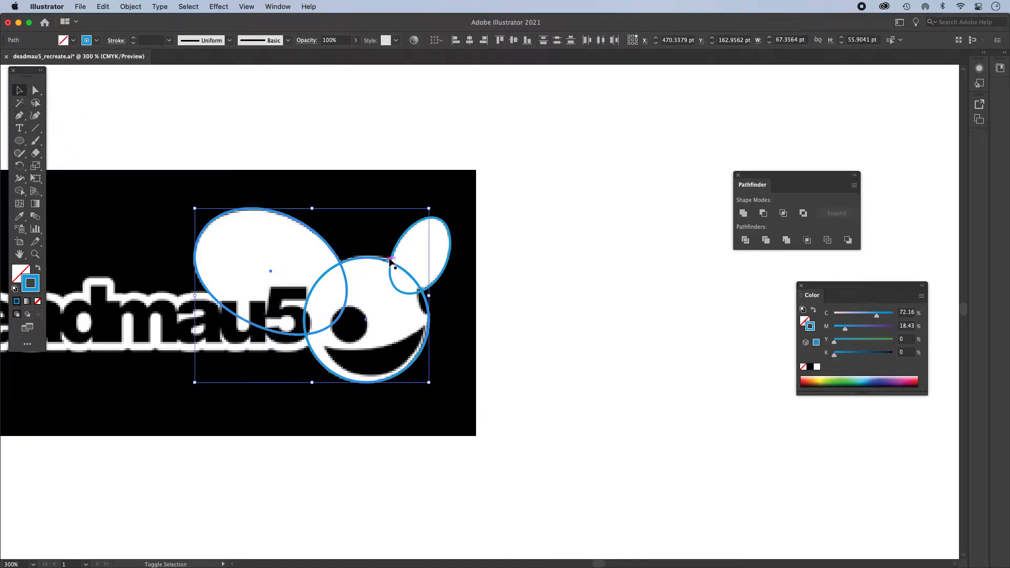
pyautogui.keyDown('shift'); pyautogui.click(408, 237); pyautogui.keyUp('shift')
pyautogui.moveTo(417, 230); pyautogui.dragTo(688, 249)
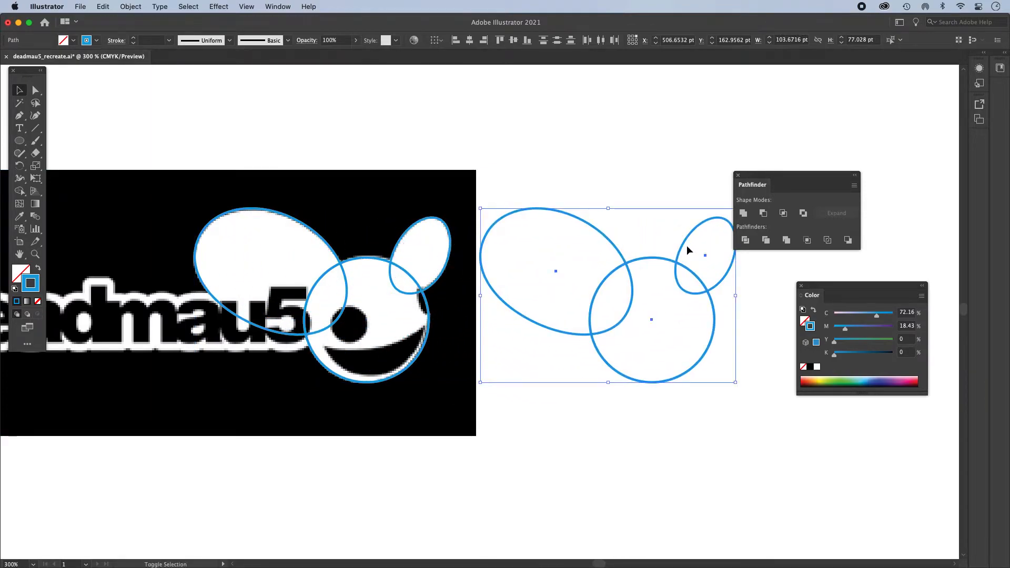
pyautogui.click(652, 171)
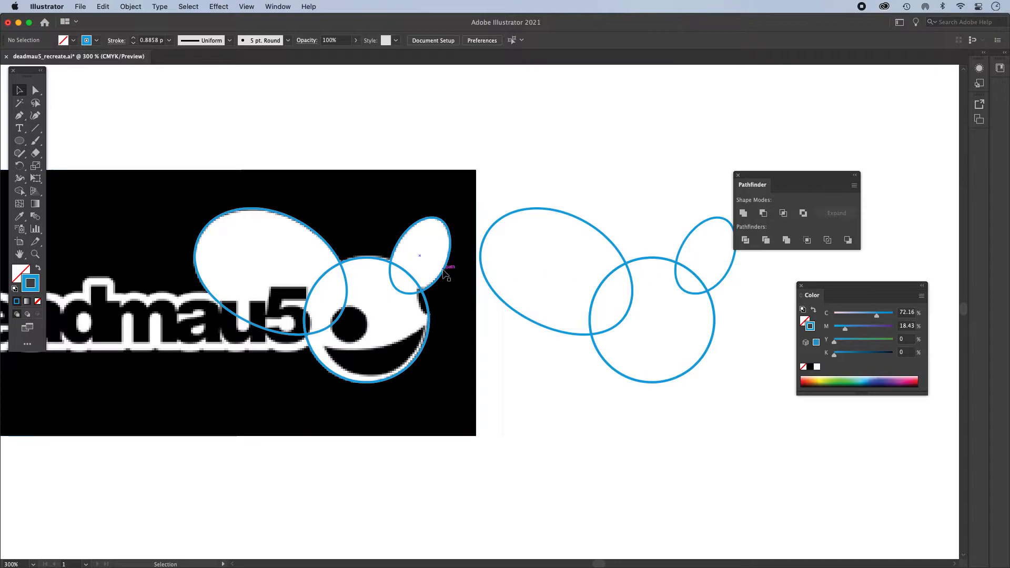
# - Unite the large ear, head circle and small ear traced over the reference into one silhouette
pyautogui.keyDown('shift'); pyautogui.click(315, 235); pyautogui.keyUp('shift')
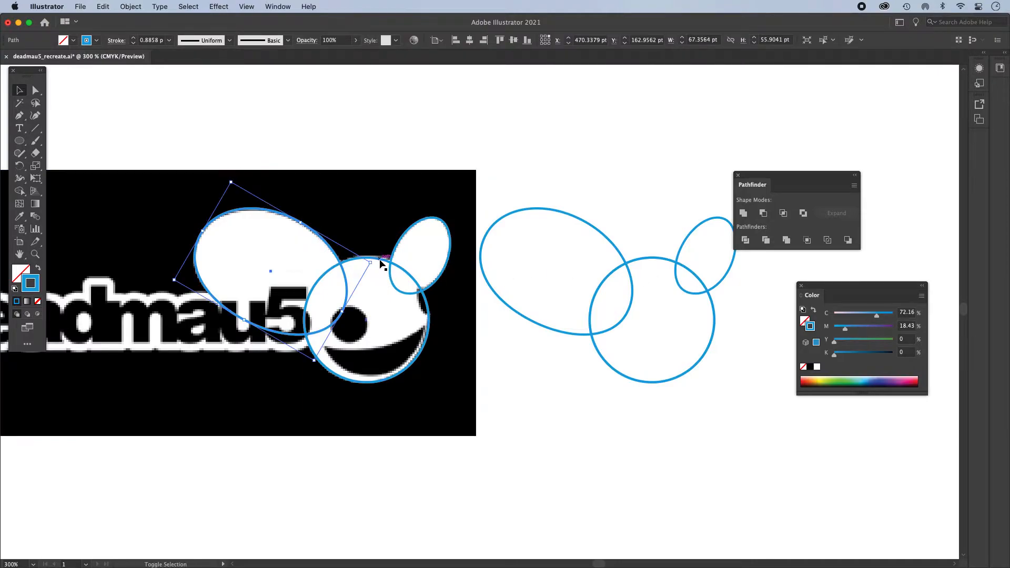
pyautogui.keyDown('shift'); pyautogui.click(383, 264); pyautogui.keyUp('shift')
pyautogui.keyDown('shift'); pyautogui.click(403, 235); pyautogui.keyUp('shift')
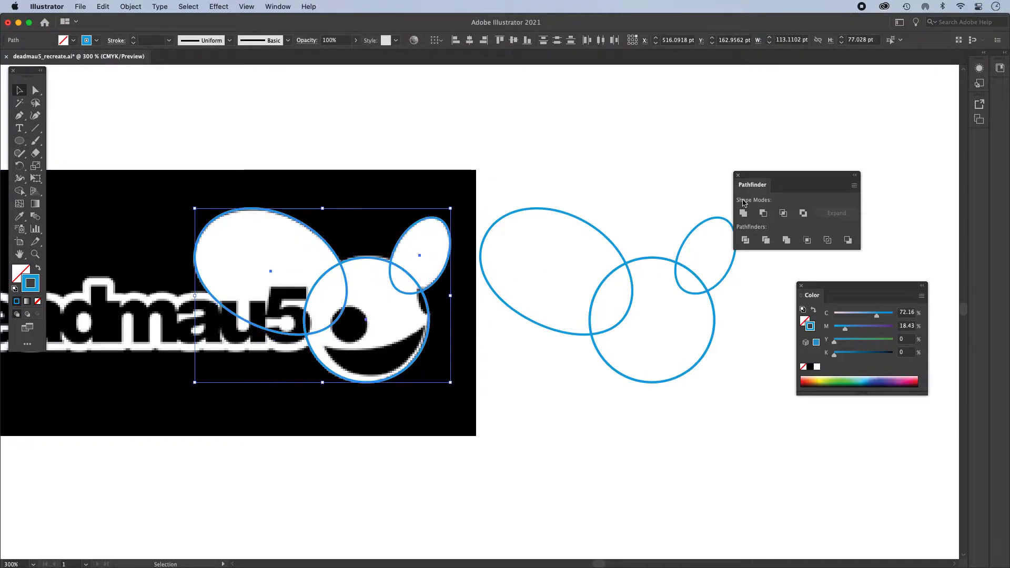
pyautogui.moveTo(772, 176); pyautogui.dragTo(542, 113)
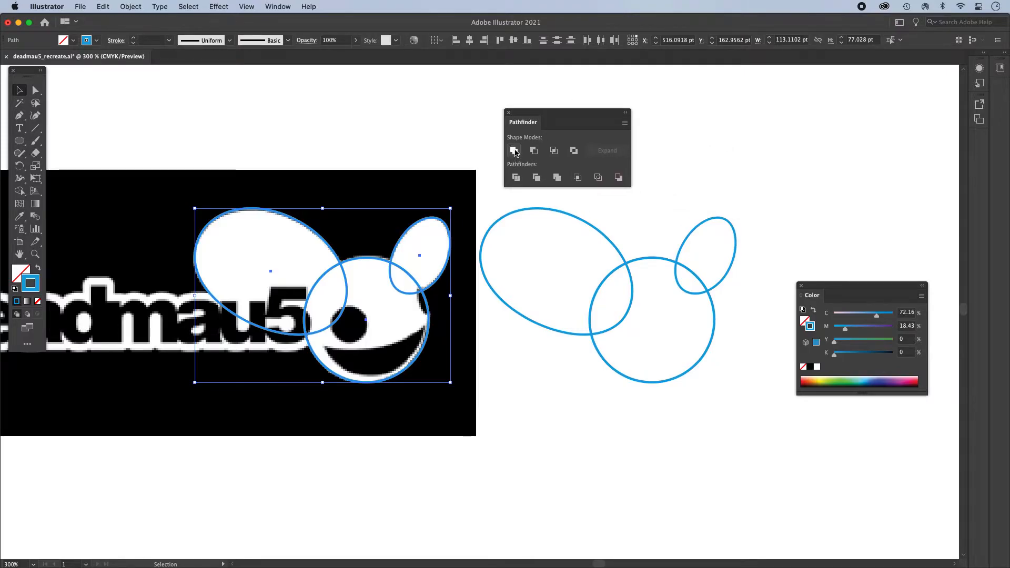
pyautogui.press('a')
pyautogui.press('super+y')
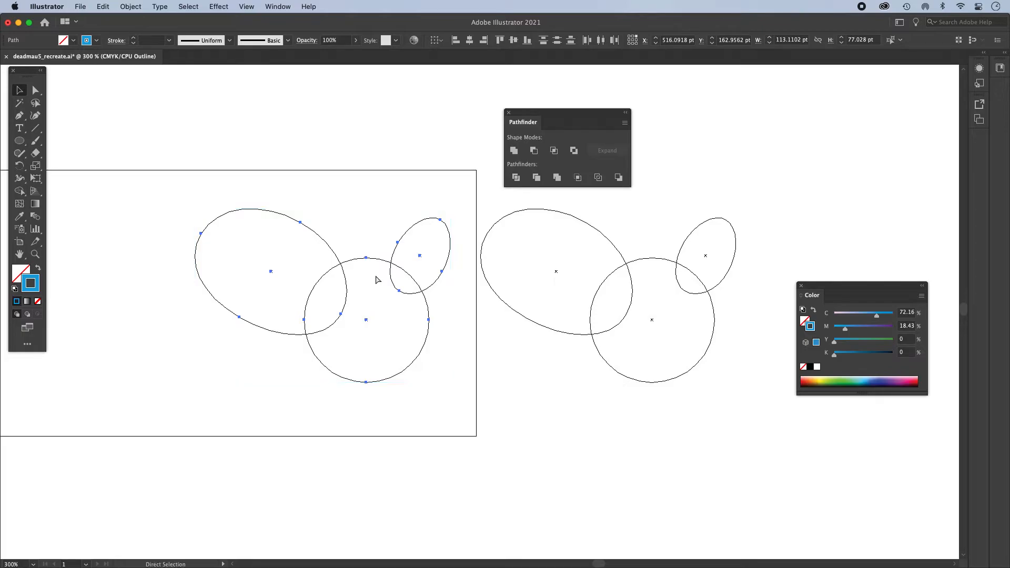
pyautogui.press('super+y')
pyautogui.click(514, 151)
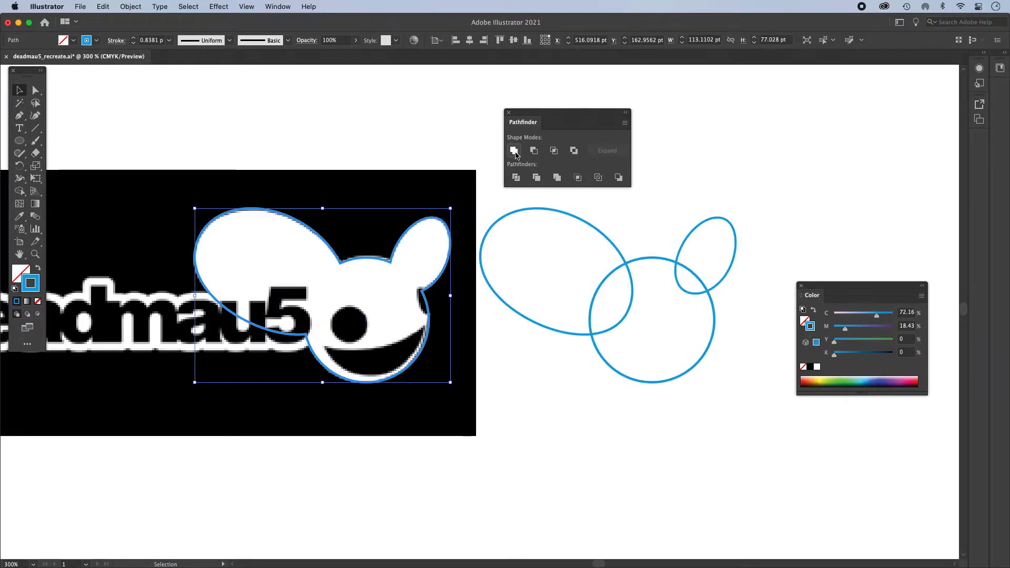
# - Preview the united mouse silhouette as a solid blue fill, and restore its outline
pyautogui.keyDown('super'); pyautogui.click(445, 322); pyautogui.keyUp('super')
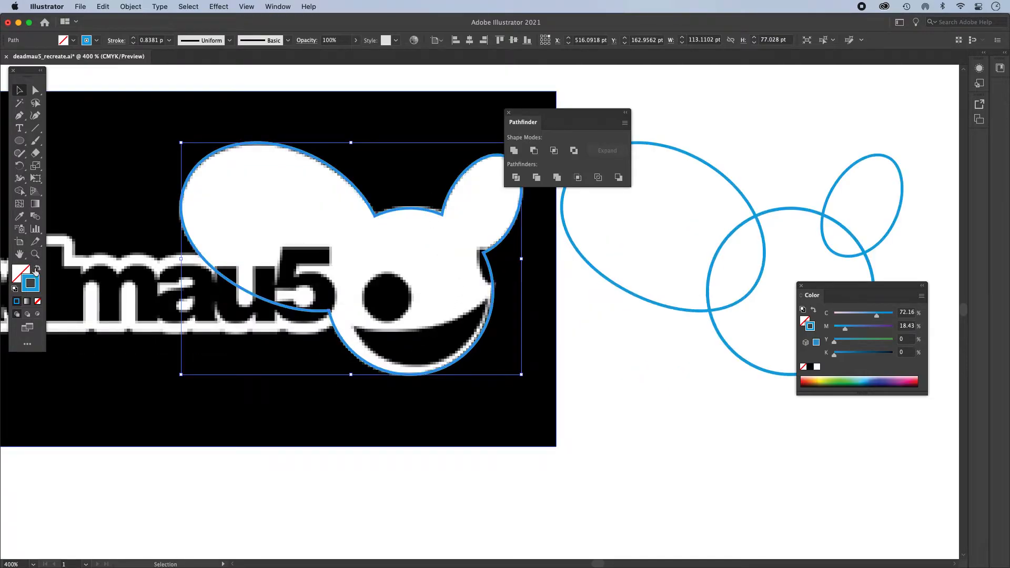
pyautogui.click(37, 269)
pyautogui.click(38, 270)
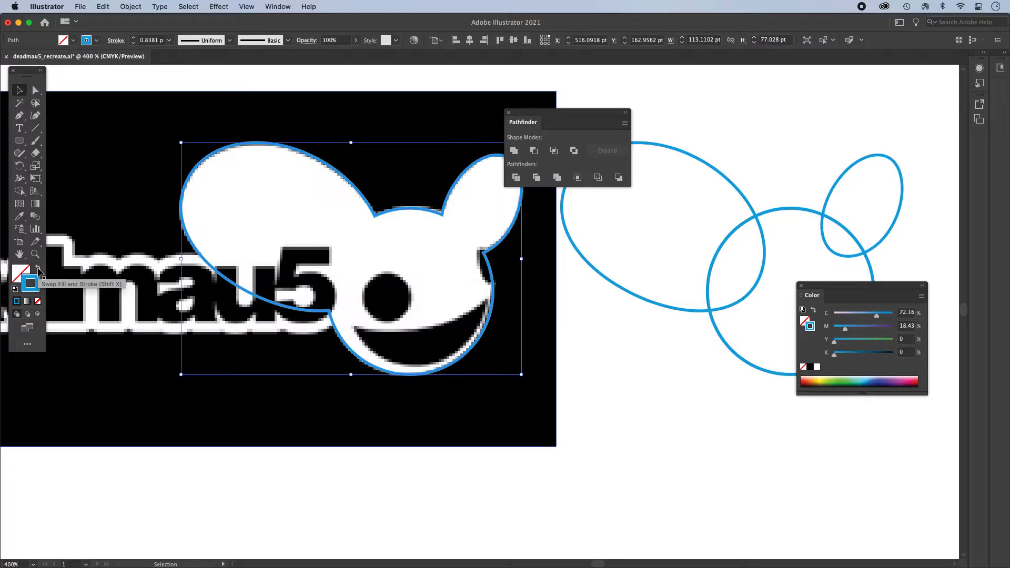
# - Draw a circle about 16.4 pt in diameter from its centre over the black eye
pyautogui.click(17, 140)
pyautogui.moveTo(386, 298)
pyautogui.mouseDown()
pyautogui.moveTo(418, 315)
pyautogui.moveTo(412, 308)
pyautogui.mouseUp()
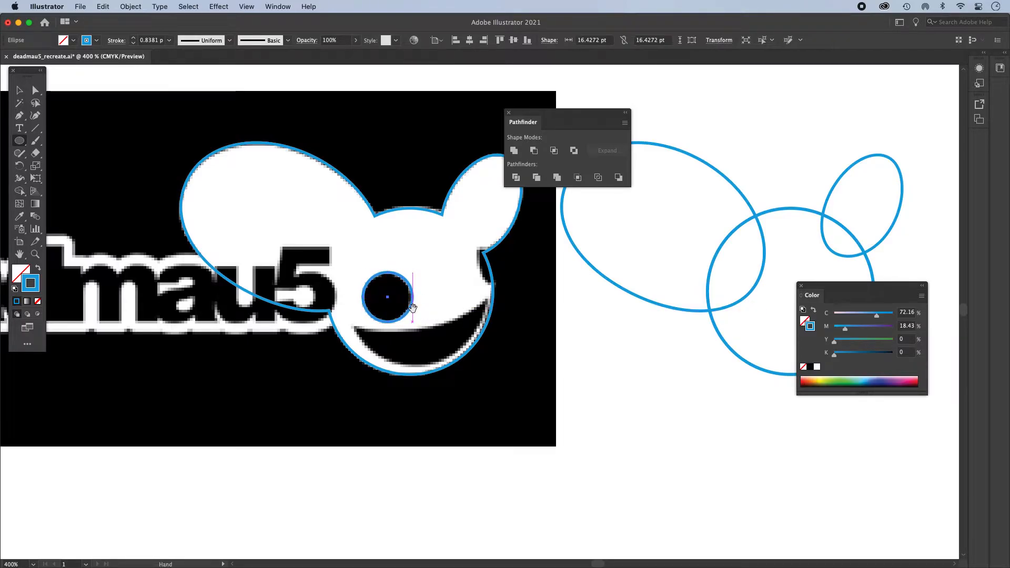
pyautogui.click(20, 91)
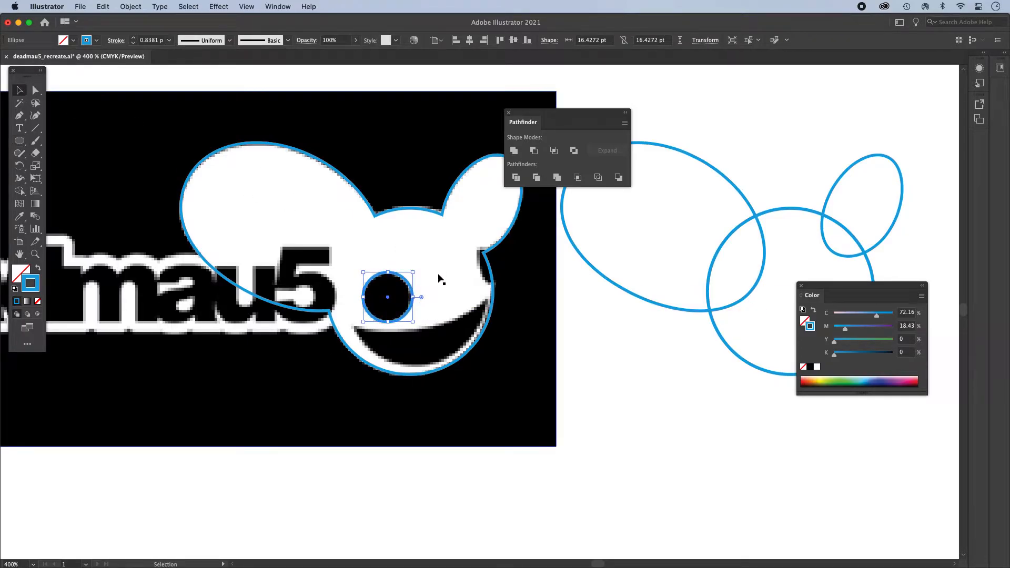
# - Try subtracting the eye circle from the mouse silhouette with Minus Front and preview the result with fill and stroke swapped
pyautogui.click(394, 211)
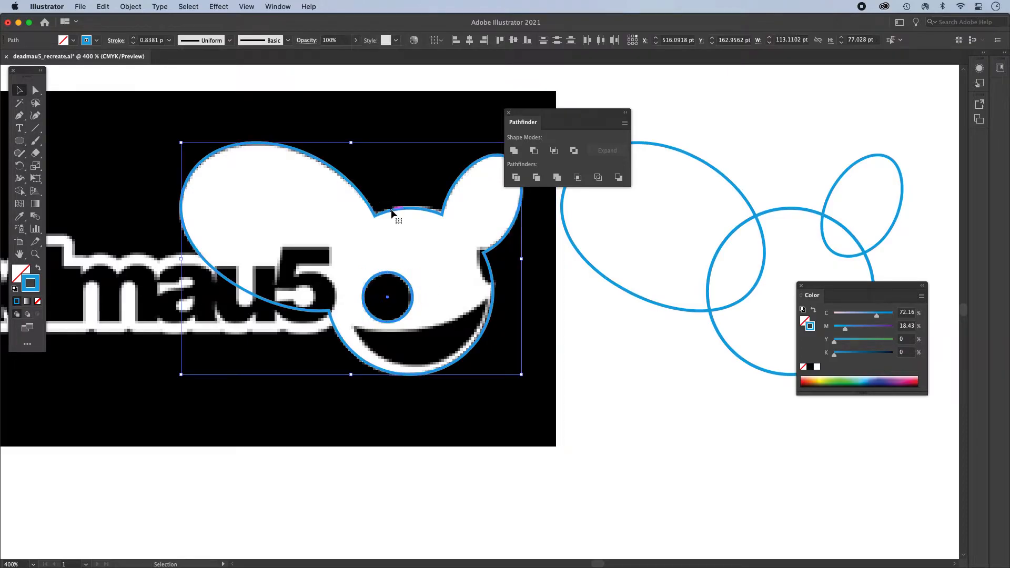
pyautogui.click(534, 151)
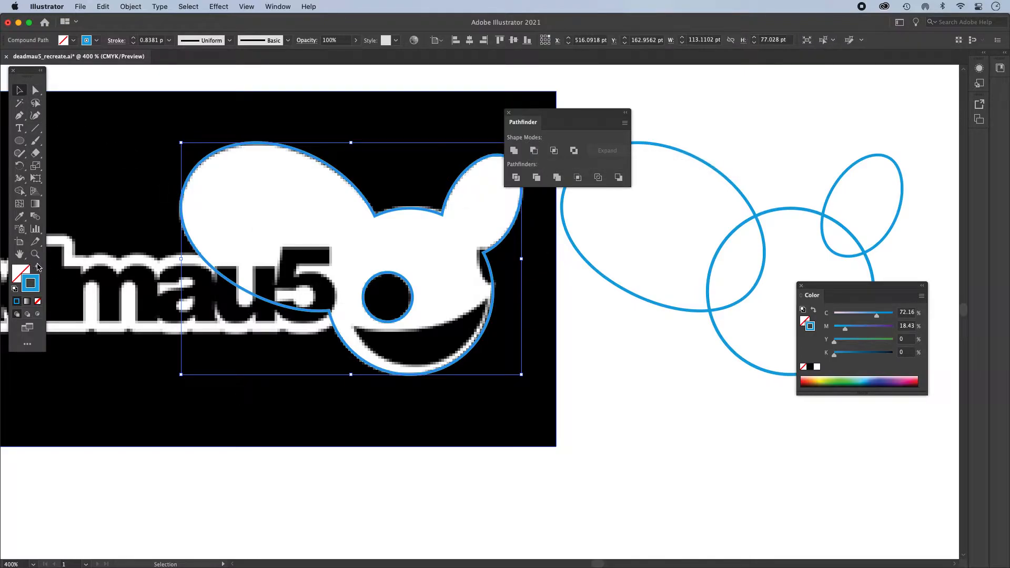
pyautogui.click(38, 271)
pyautogui.click(38, 270)
# - Undo the eye subtraction so that the eye circle is a separate shape from the silhouette
pyautogui.press('a')
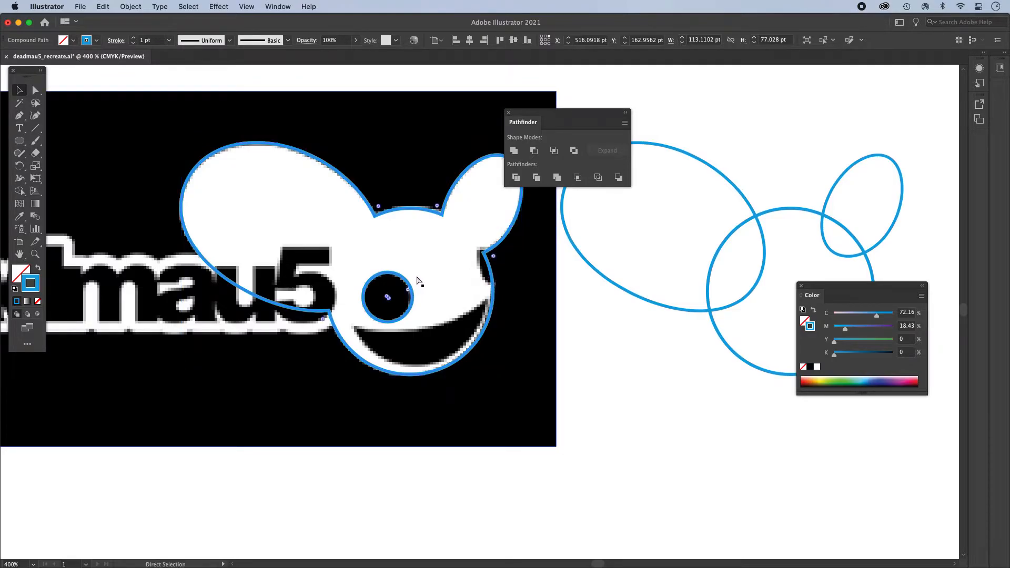
pyautogui.press('super+z')
pyautogui.press('super+z')
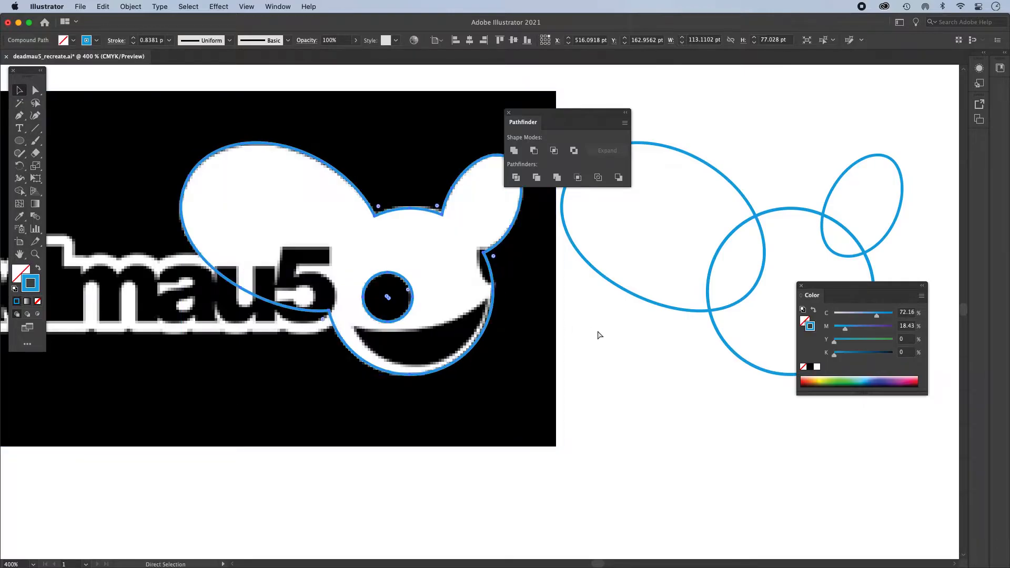
pyautogui.click(596, 330)
pyautogui.click(393, 272)
pyautogui.press('a')
pyautogui.press('super+z')
pyautogui.click(539, 298)
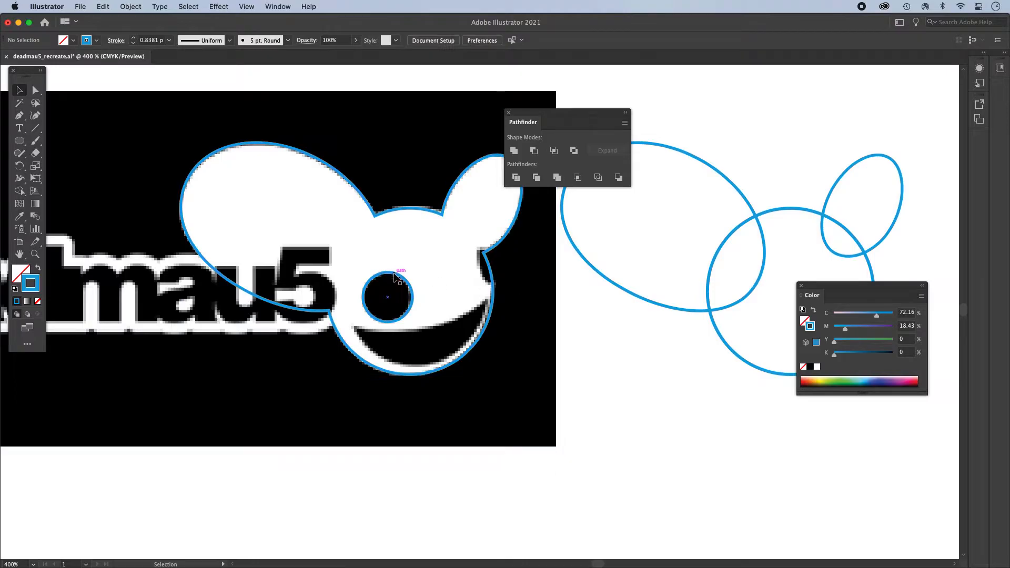
# - Duplicate the eye circle onto the black notch below the small ear and reshape it into a tilted ellipse about 10.3 by 14.8 pt
pyautogui.moveTo(394, 274); pyautogui.dragTo(502, 240)
pyautogui.press('super+z')
pyautogui.keyDown('super'); pyautogui.click(501, 288); pyautogui.keyUp('super')
pyautogui.keyDown('alt'); pyautogui.keyDown('super'); pyautogui.click(497, 289); pyautogui.keyUp('super'); pyautogui.keyUp('alt')
pyautogui.keyDown('alt'); pyautogui.keyDown('super'); pyautogui.click(497, 289); pyautogui.keyUp('super'); pyautogui.keyUp('alt')
pyautogui.keyDown('alt'); pyautogui.keyDown('super'); pyautogui.click(497, 290); pyautogui.keyUp('super'); pyautogui.keyUp('alt')
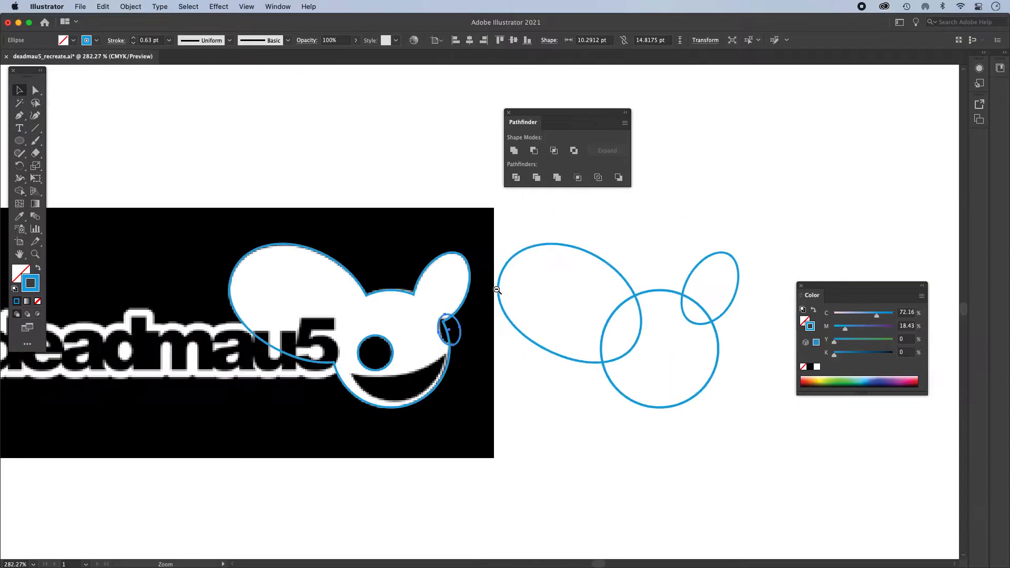
# - Try moving the mouse silhouette and the notch ellipse off the reference artwork, and undo the move
pyautogui.click(548, 393)
pyautogui.click(460, 326)
pyautogui.moveTo(469, 284); pyautogui.dragTo(400, 284)
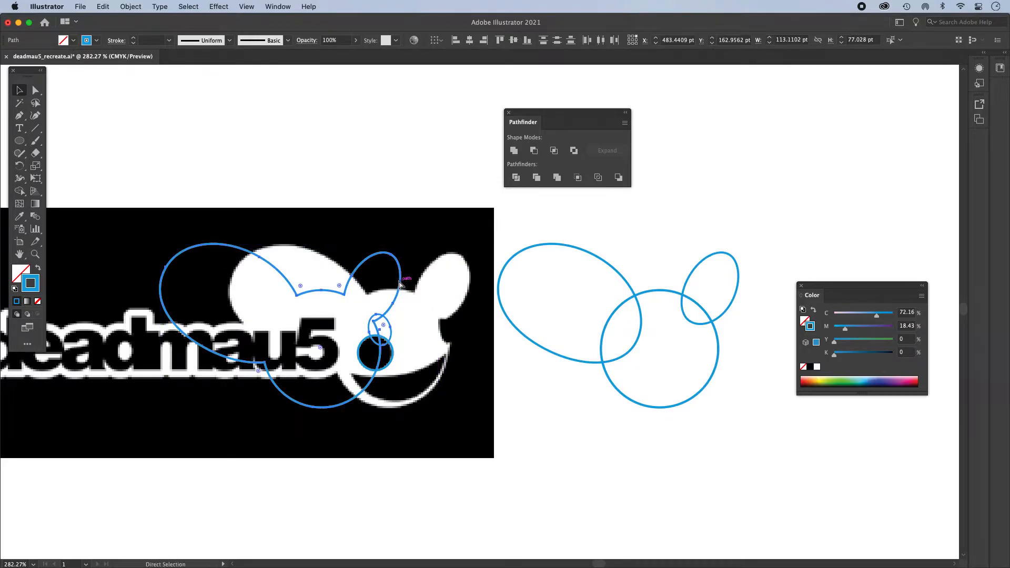
pyautogui.press('super+z')
# - Shrink the notch ellipse to about 8.5 by 12.2 pt and fit it to the black notch below the small ear
pyautogui.click(552, 397)
pyautogui.keyDown('super'); pyautogui.click(456, 342); pyautogui.keyUp('super')
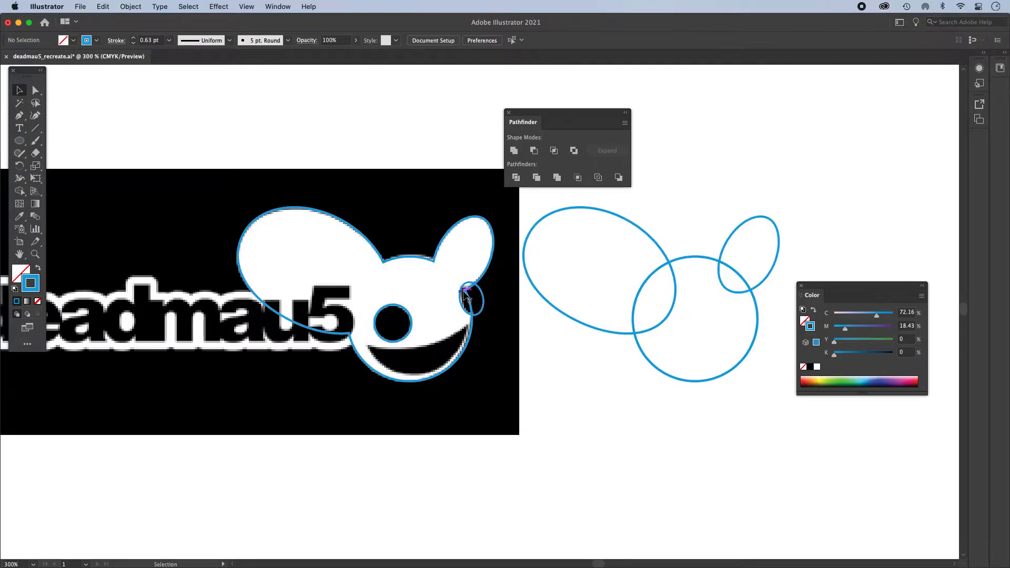
pyautogui.keyDown('super'); pyautogui.click(480, 307); pyautogui.keyUp('super')
pyautogui.click(488, 323)
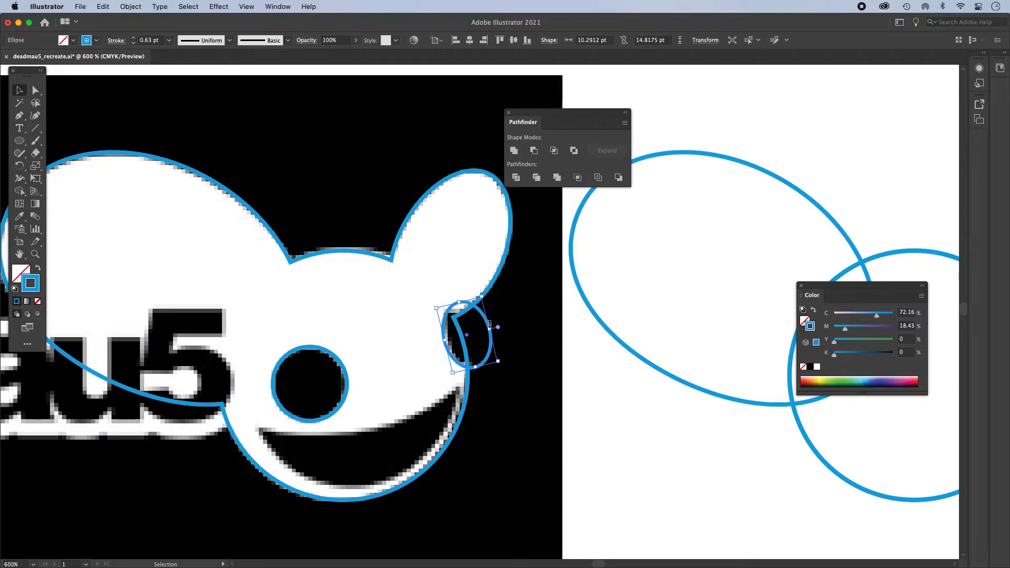
pyautogui.moveTo(476, 304)
pyautogui.mouseDown()
pyautogui.moveTo(481, 293)
pyautogui.moveTo(477, 301)
pyautogui.mouseUp()
pyautogui.moveTo(472, 367); pyautogui.dragTo(470, 363)
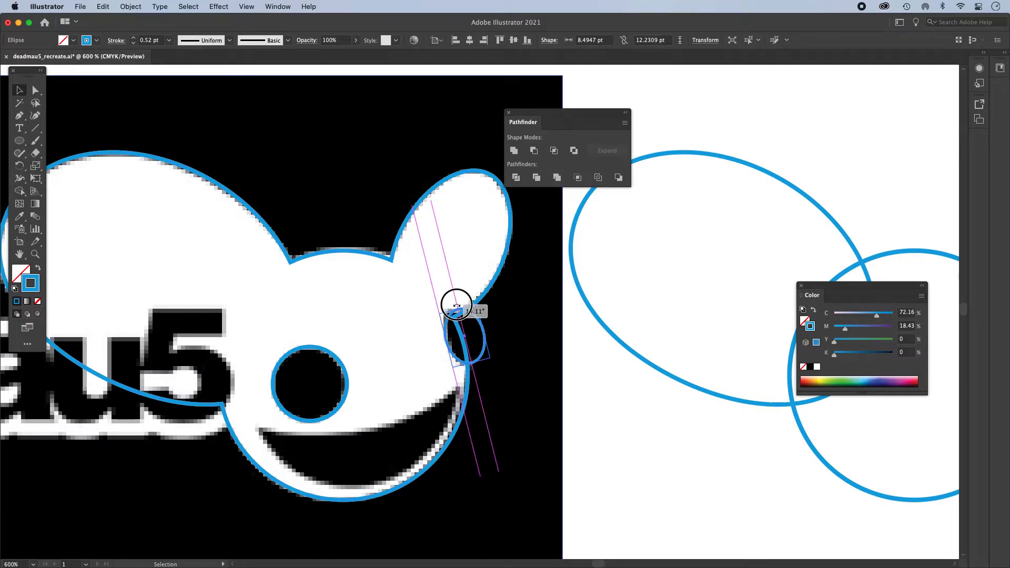
pyautogui.moveTo(475, 315); pyautogui.dragTo(474, 320)
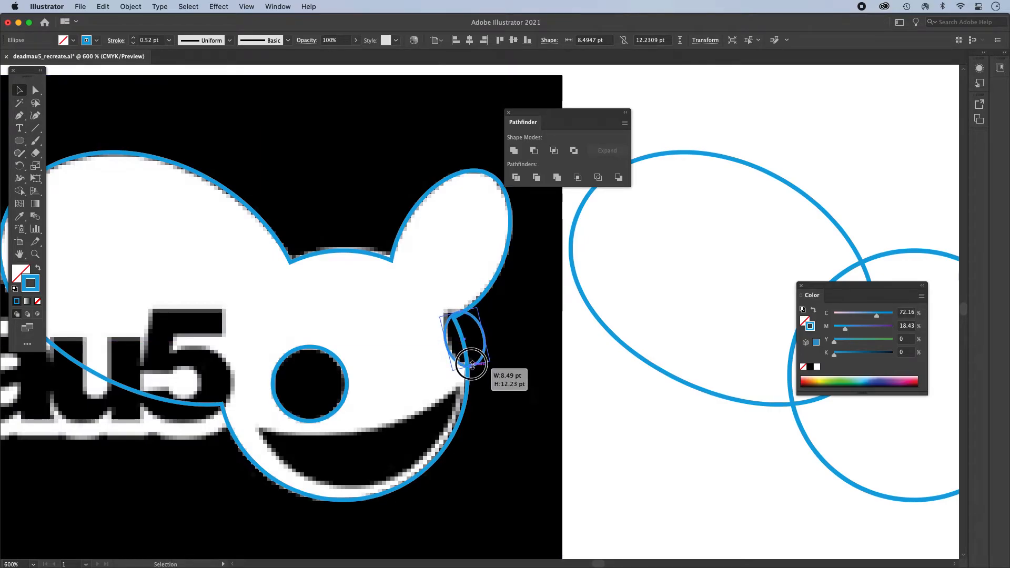
pyautogui.click(670, 404)
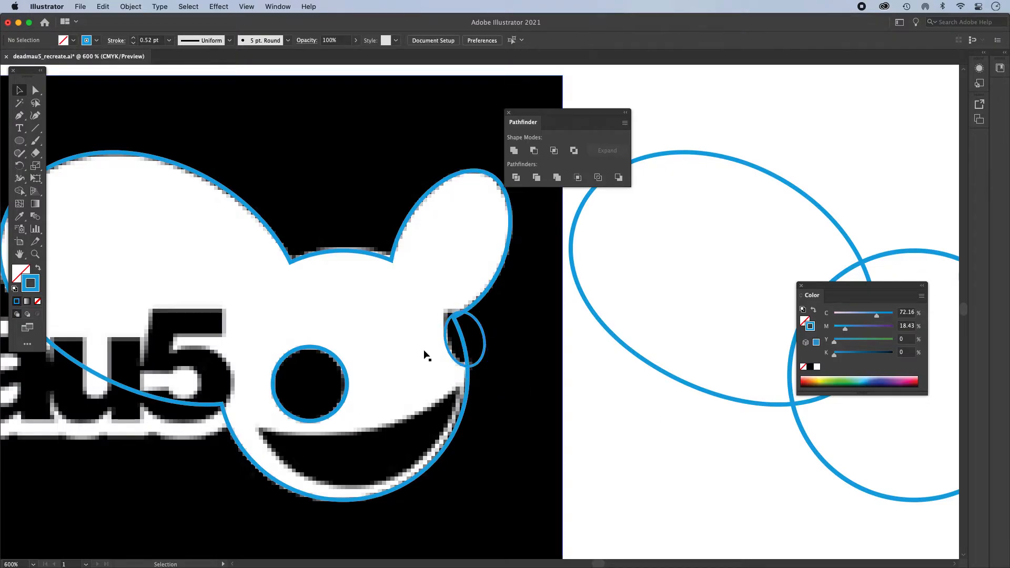
# - Cut the eye circle and the notch ellipse out of the mouse silhouette with Minus Front
pyautogui.click(333, 360)
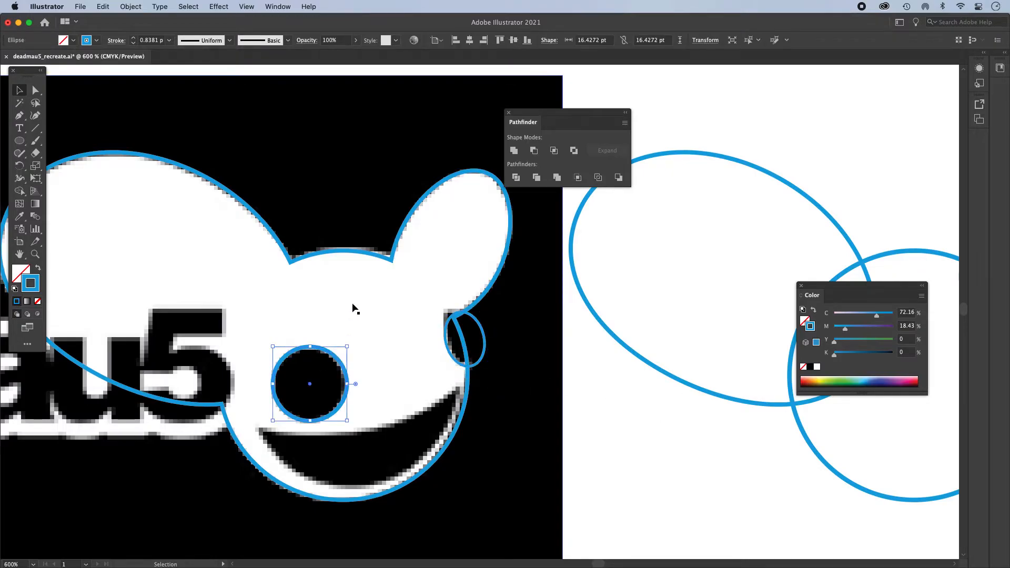
pyautogui.keyDown('shift'); pyautogui.click(360, 252); pyautogui.keyUp('shift')
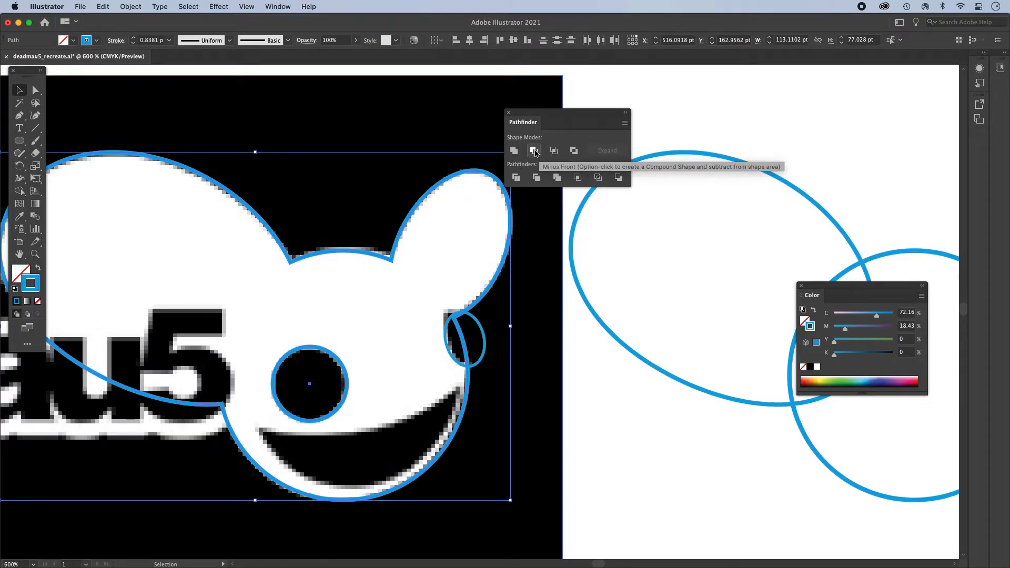
pyautogui.click(534, 152)
pyautogui.click(478, 325)
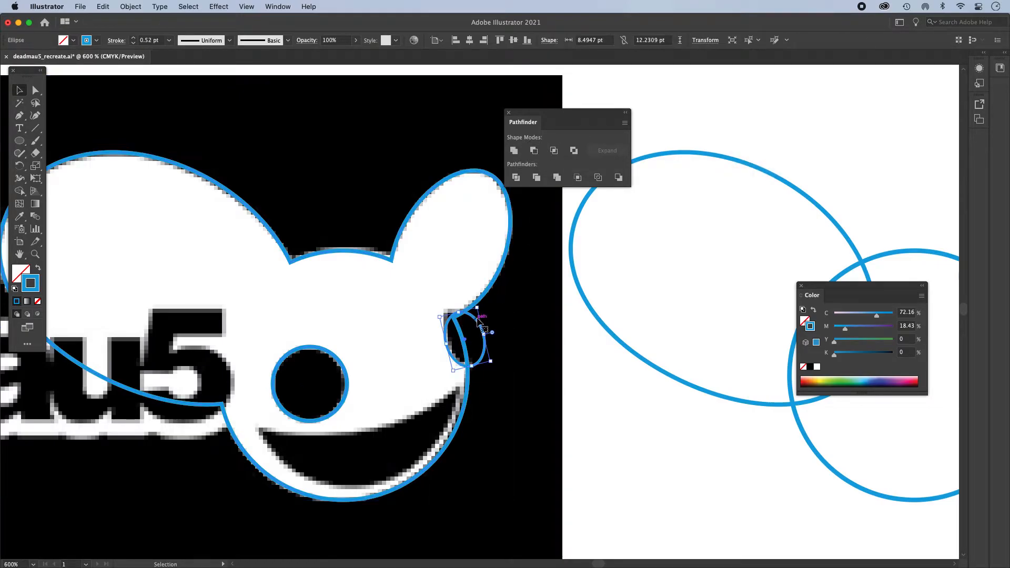
pyautogui.keyDown('shift'); pyautogui.click(483, 298); pyautogui.keyUp('shift')
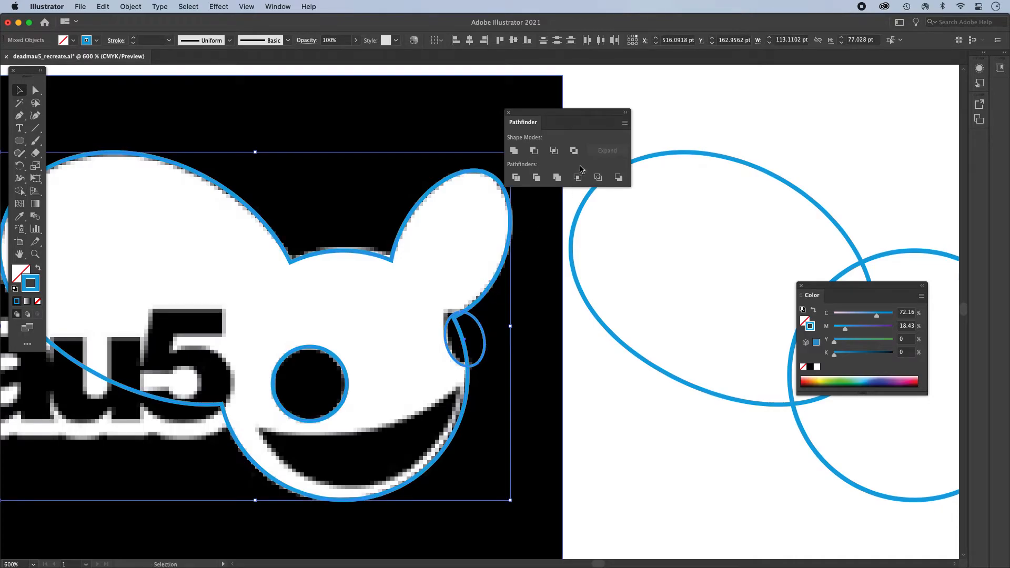
pyautogui.click(533, 152)
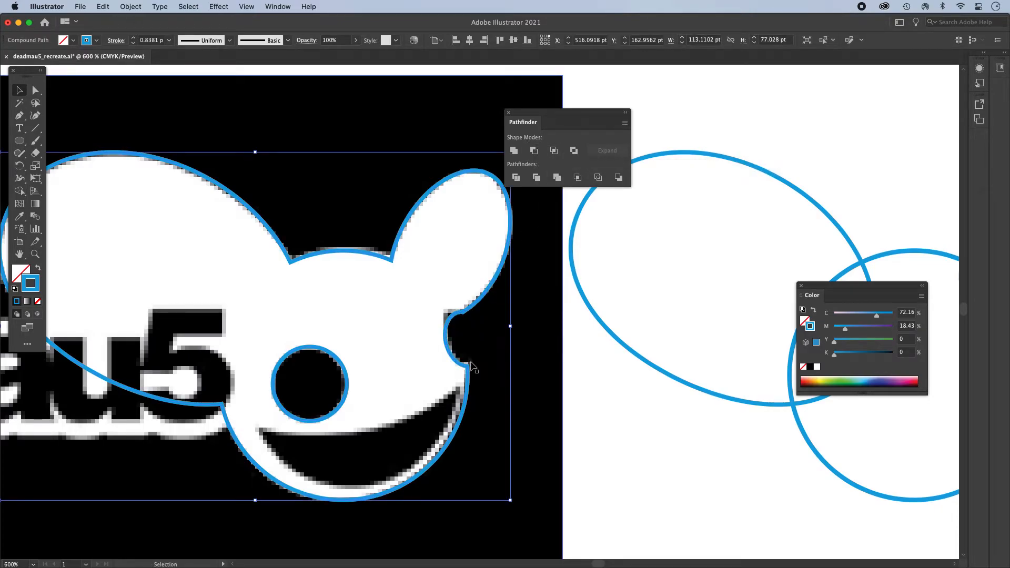
# - Draw an ellipse about 48 by 50 pt inside the face so that its lower edge follows the bottom of the mouth
pyautogui.press('super+minus')
pyautogui.moveTo(448, 357); pyautogui.dragTo(403, 430)
pyautogui.click(546, 450)
pyautogui.click(21, 141)
pyautogui.moveTo(298, 283); pyautogui.dragTo(438, 434)
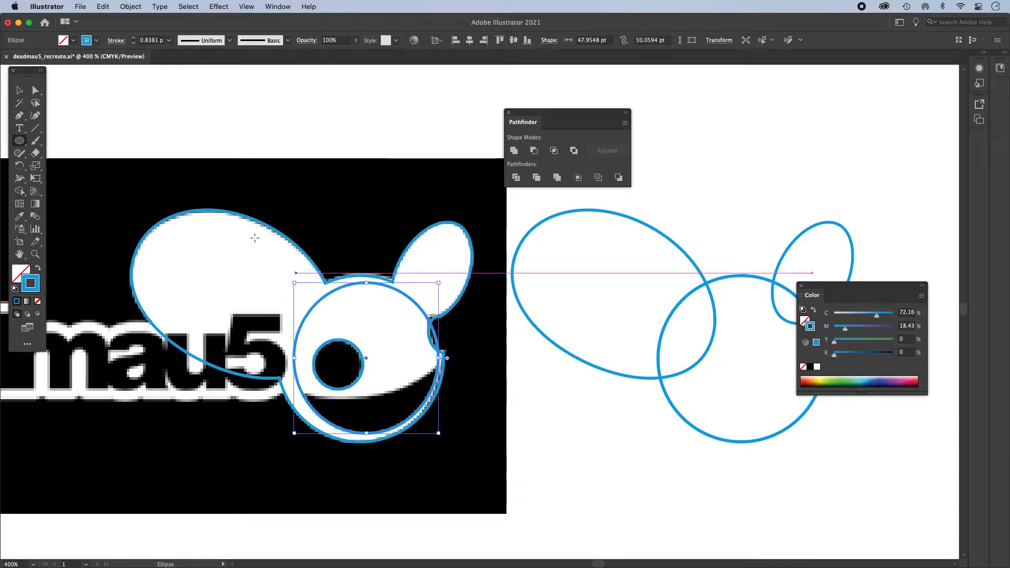
# - Duplicate the mouth ellipse upward and widen the copy to about 73.6 pt to follow the mouth's upper curve
pyautogui.press('v')
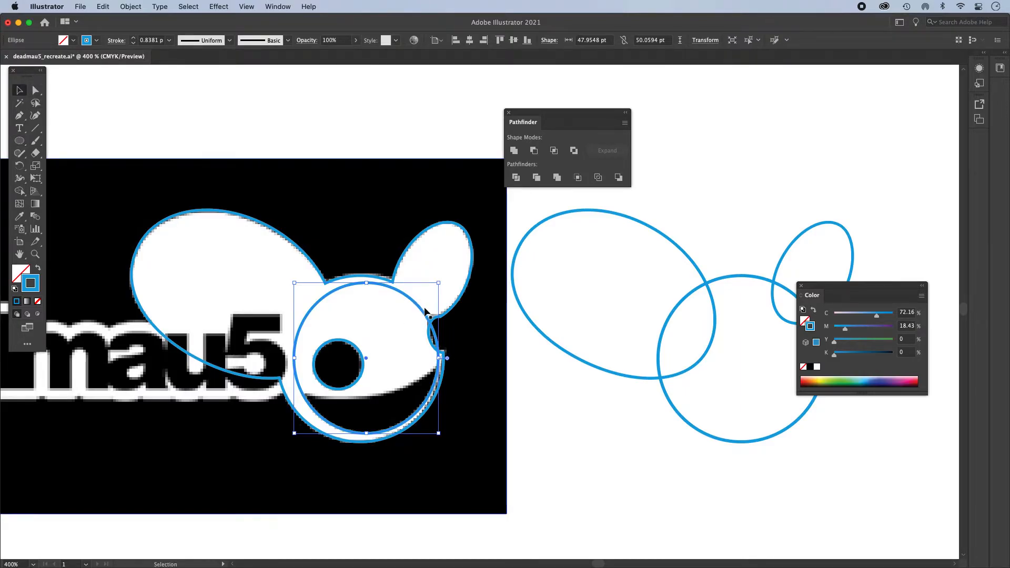
pyautogui.moveTo(424, 314); pyautogui.dragTo(419, 277)
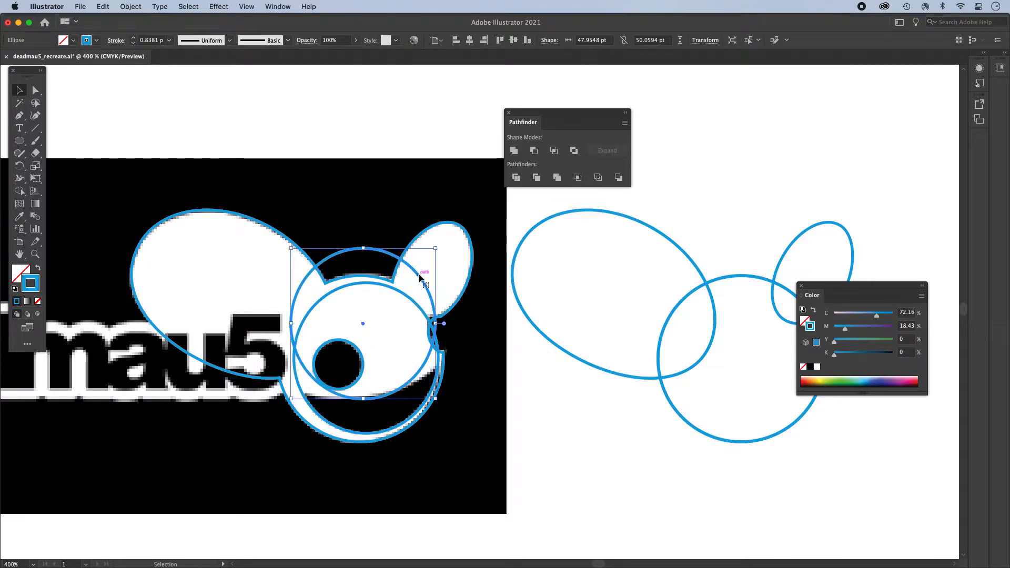
pyautogui.moveTo(290, 324); pyautogui.dragTo(250, 324)
pyautogui.moveTo(435, 322); pyautogui.dragTo(470, 319)
pyautogui.moveTo(452, 281); pyautogui.dragTo(441, 285)
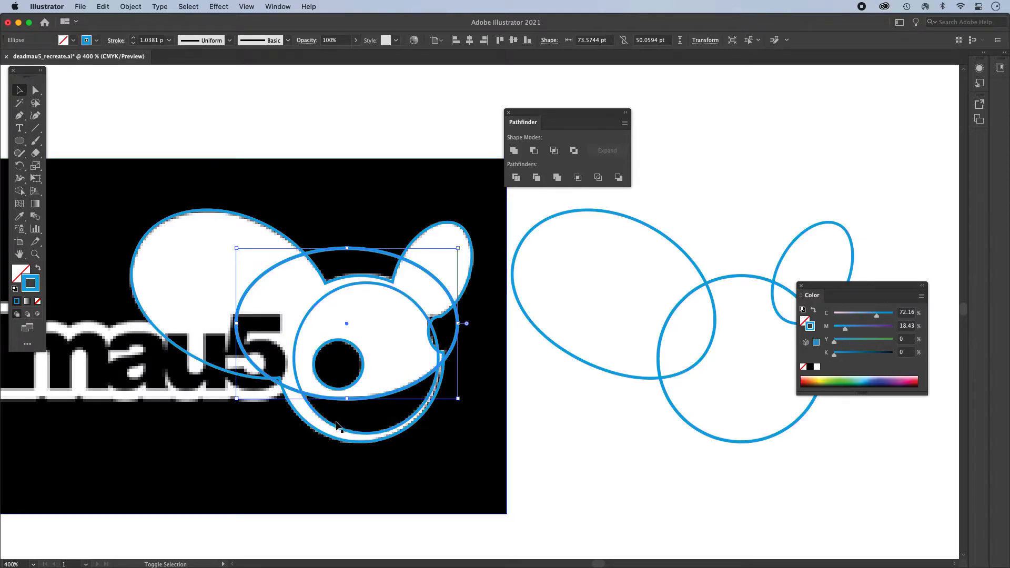
# - Subtract the wide ellipse from the mouth ellipse with Minus Front to form the crescent smile
pyautogui.keyDown('shift'); pyautogui.click(349, 283); pyautogui.keyUp('shift')
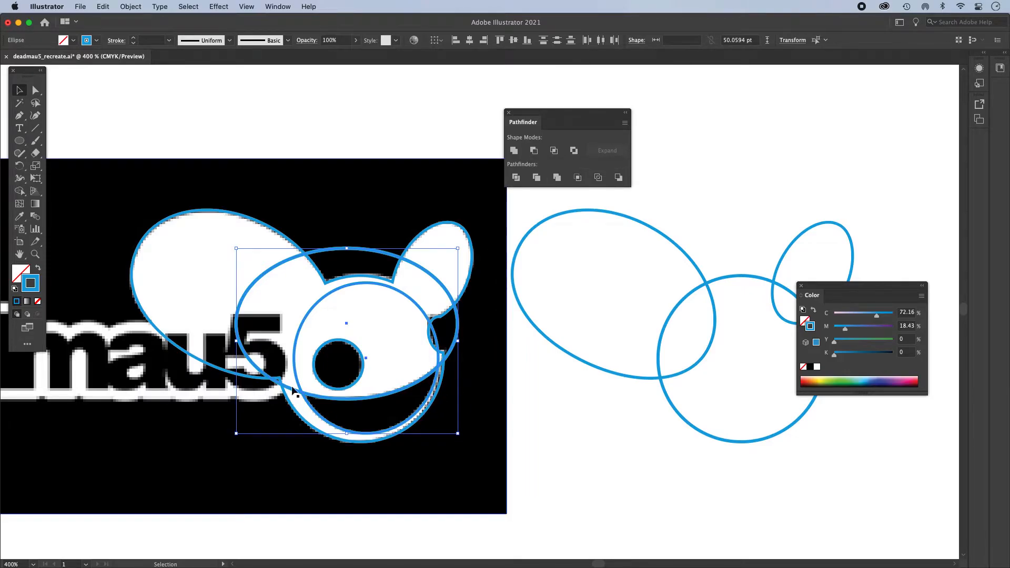
pyautogui.click(534, 151)
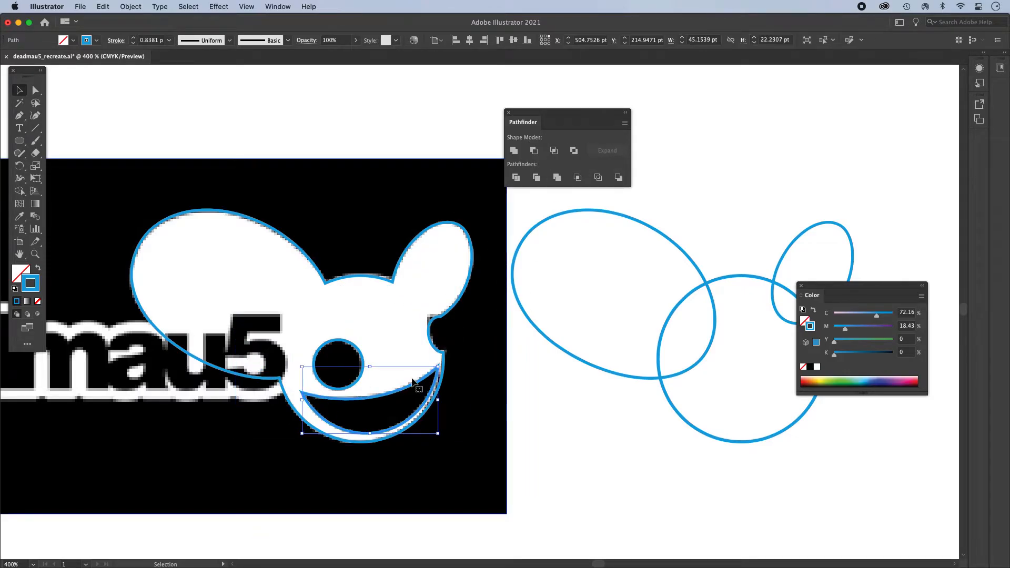
# - Cut the crescent smile out of the traced mouse silhouette with Minus Front
pyautogui.keyDown('shift'); pyautogui.click(444, 354); pyautogui.keyUp('shift')
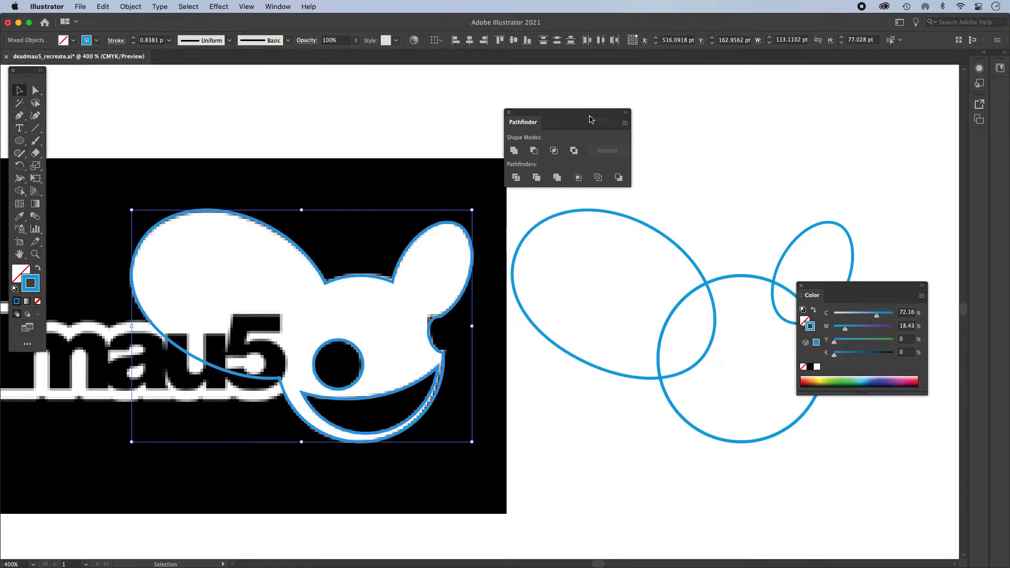
pyautogui.click(534, 151)
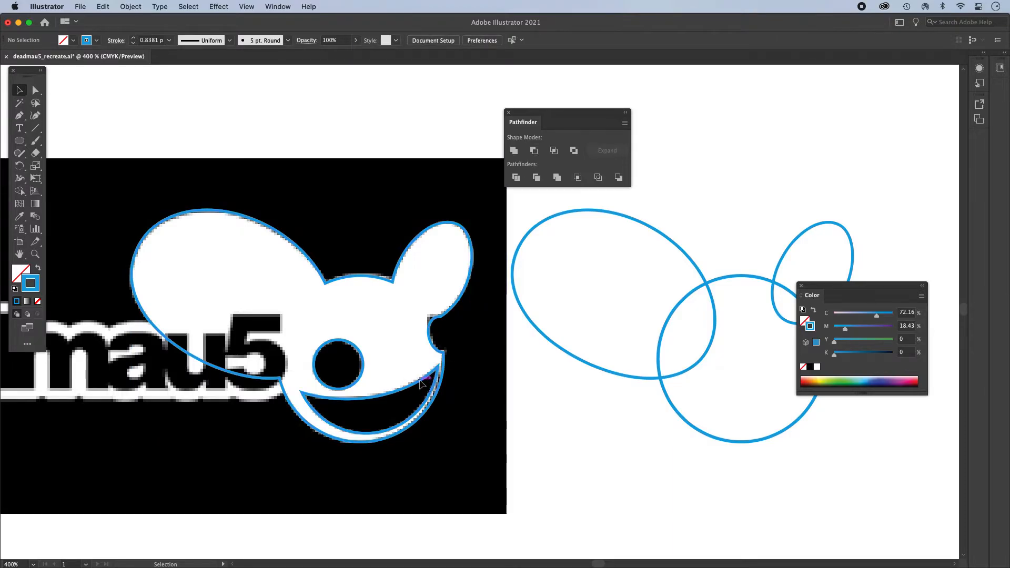
# - Duplicate the finished mouse head beyond the three loose ellipses and swap the copy's fill and stroke for a solid blue shape
pyautogui.moveTo(455, 320); pyautogui.dragTo(297, 305)
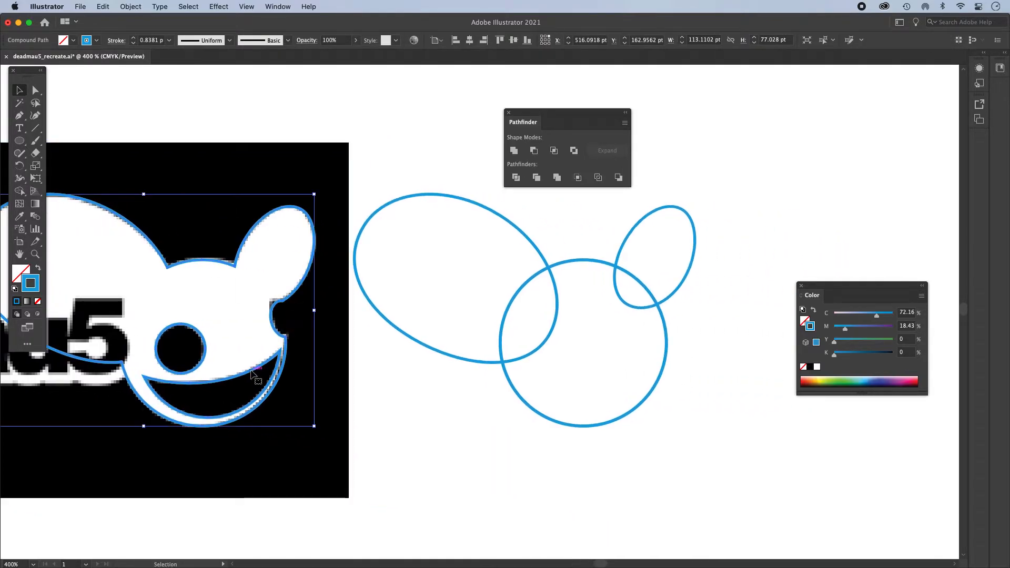
pyautogui.moveTo(251, 371); pyautogui.dragTo(750, 369)
pyautogui.moveTo(792, 310)
pyautogui.mouseDown()
pyautogui.moveTo(485, 308)
pyautogui.moveTo(498, 284)
pyautogui.moveTo(735, 287)
pyautogui.mouseUp()
pyautogui.click(38, 268)
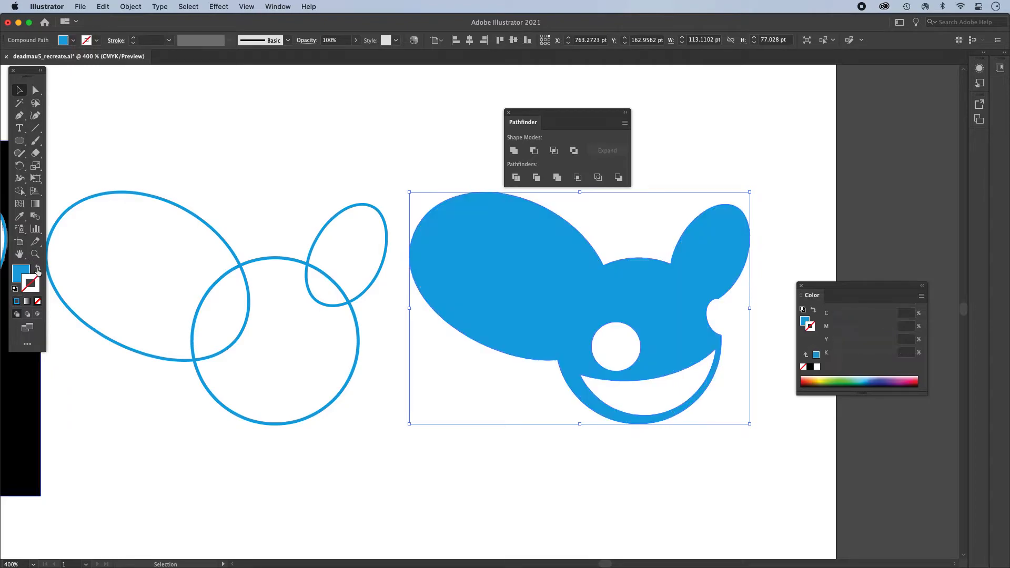
pyautogui.click(282, 429)
# - Add the point text "deadmau5" in the empty area above the black reference image
pyautogui.moveTo(282, 428); pyautogui.dragTo(629, 368)
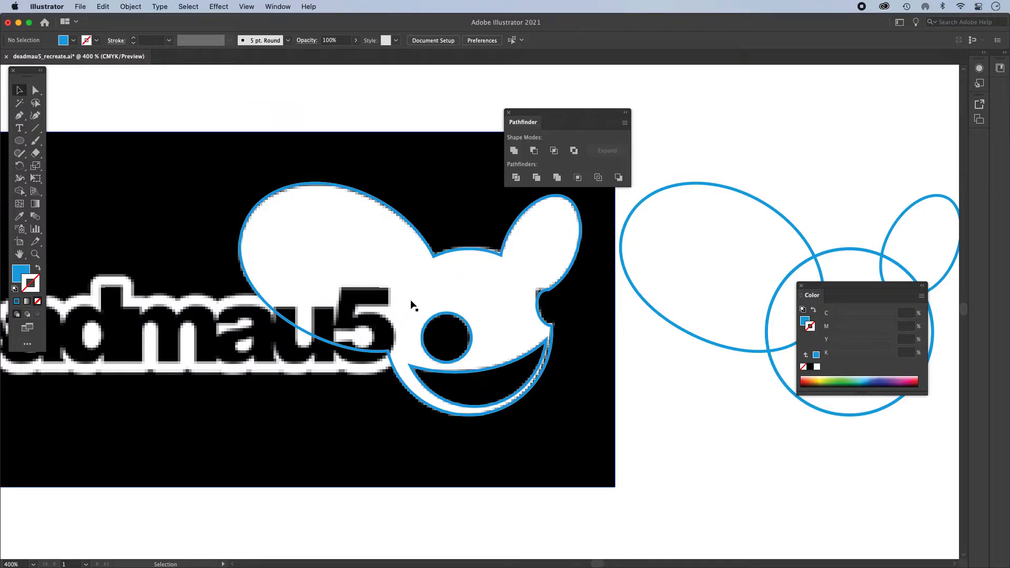
pyautogui.moveTo(372, 319); pyautogui.dragTo(541, 328)
pyautogui.moveTo(458, 342); pyautogui.dragTo(523, 341)
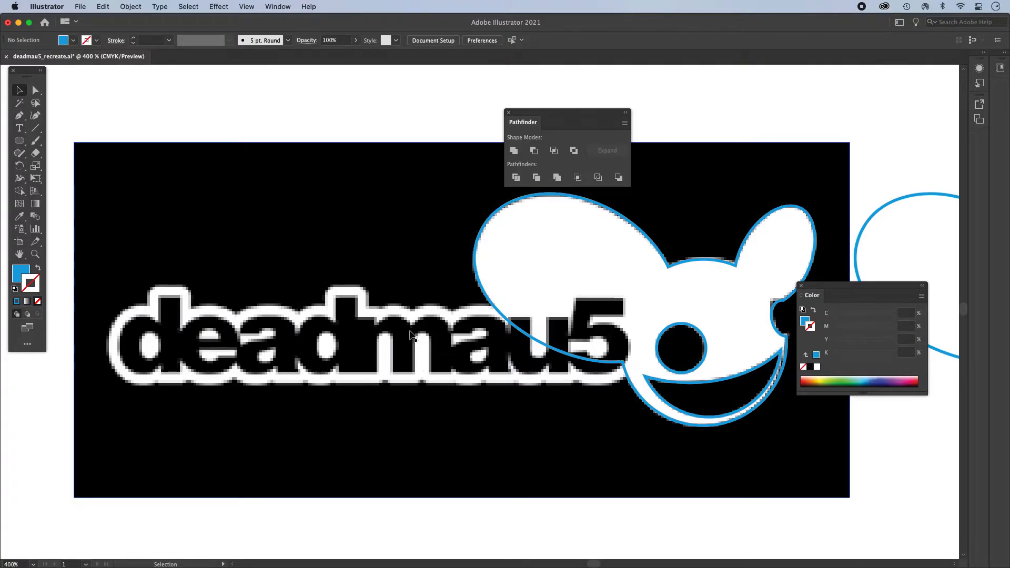
pyautogui.press('super+minus')
pyautogui.moveTo(491, 335); pyautogui.dragTo(393, 343)
pyautogui.press('super+space')
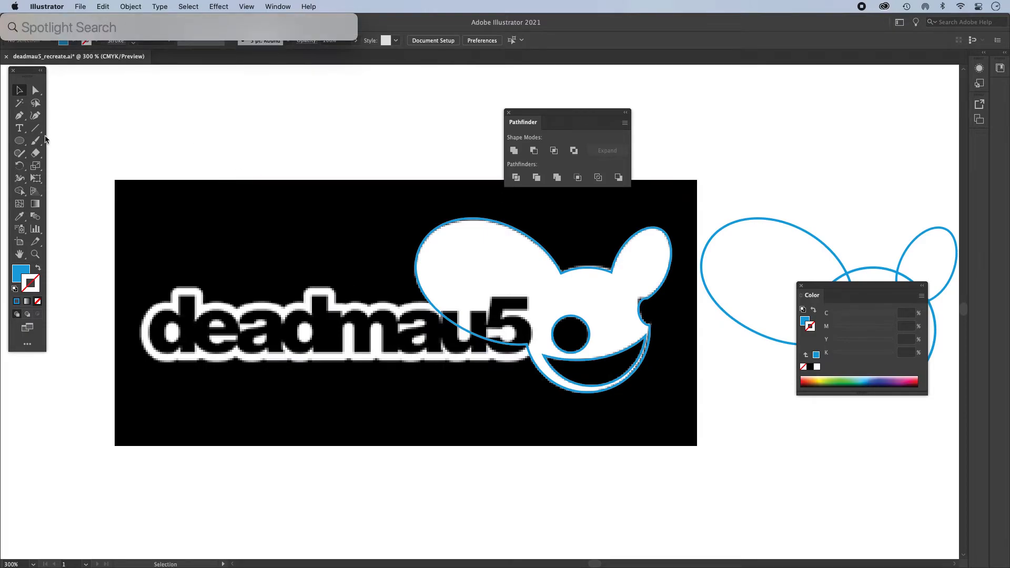
pyautogui.press('Escape')
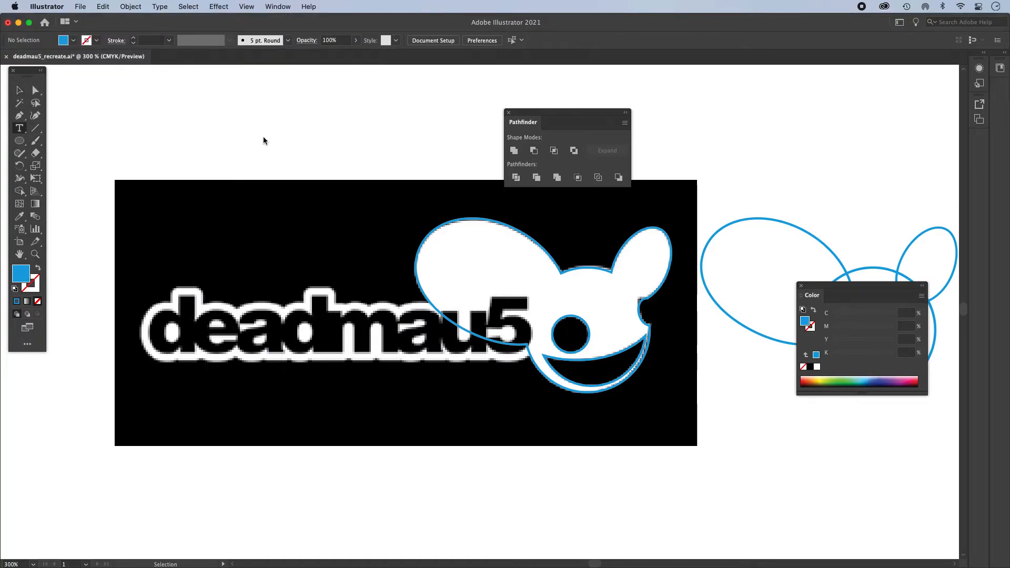
pyautogui.click(20, 128)
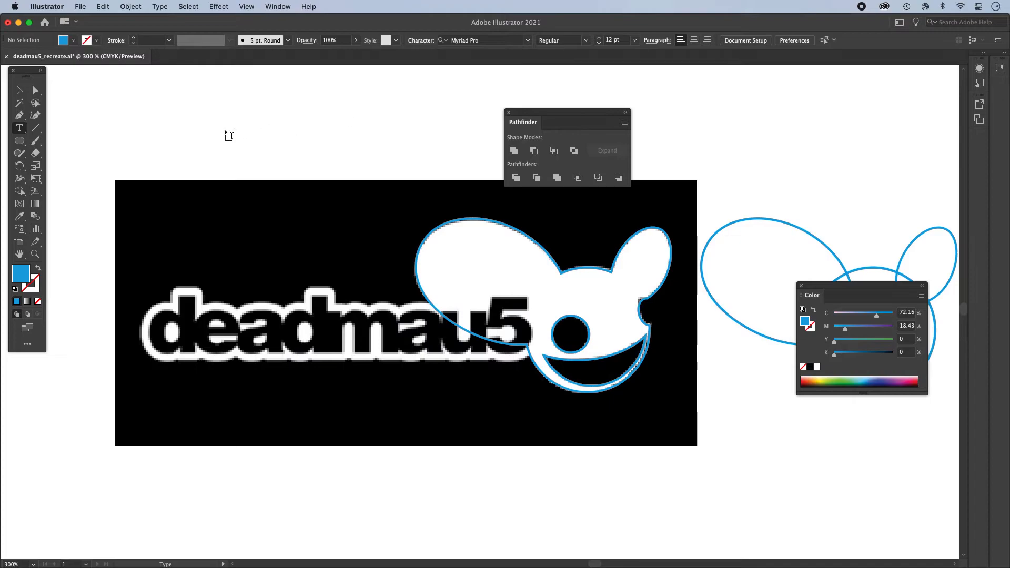
pyautogui.click(189, 136)
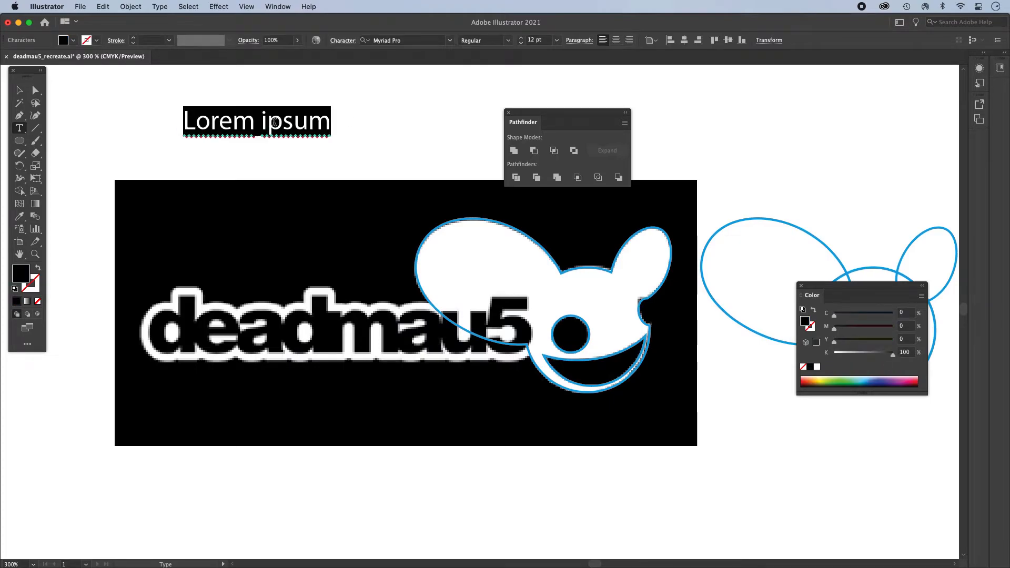
pyautogui.write('deadmau5')
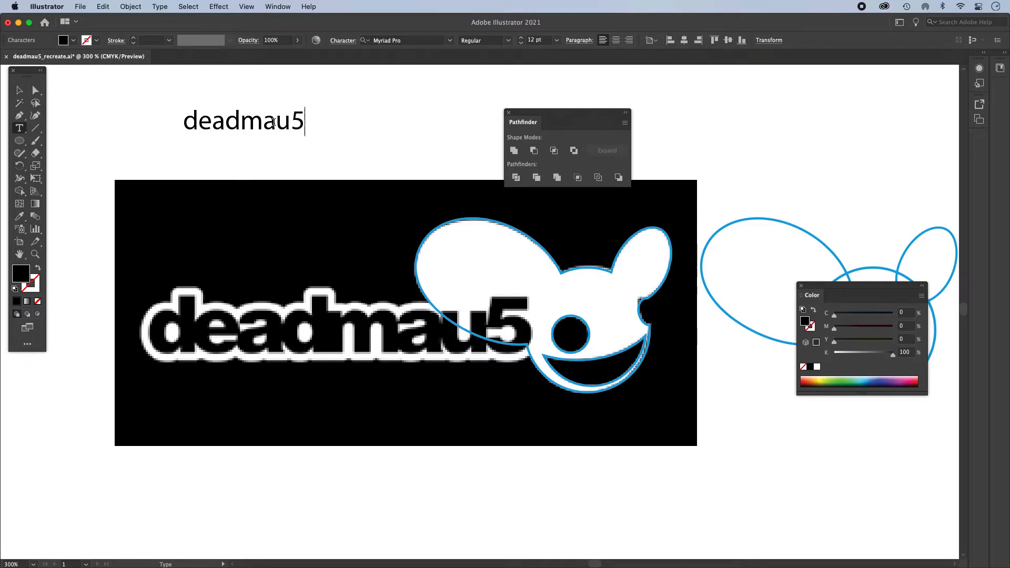
# - Change the font of the whole deadmau5 text to Arial Black
pyautogui.doubleClick(265, 127)
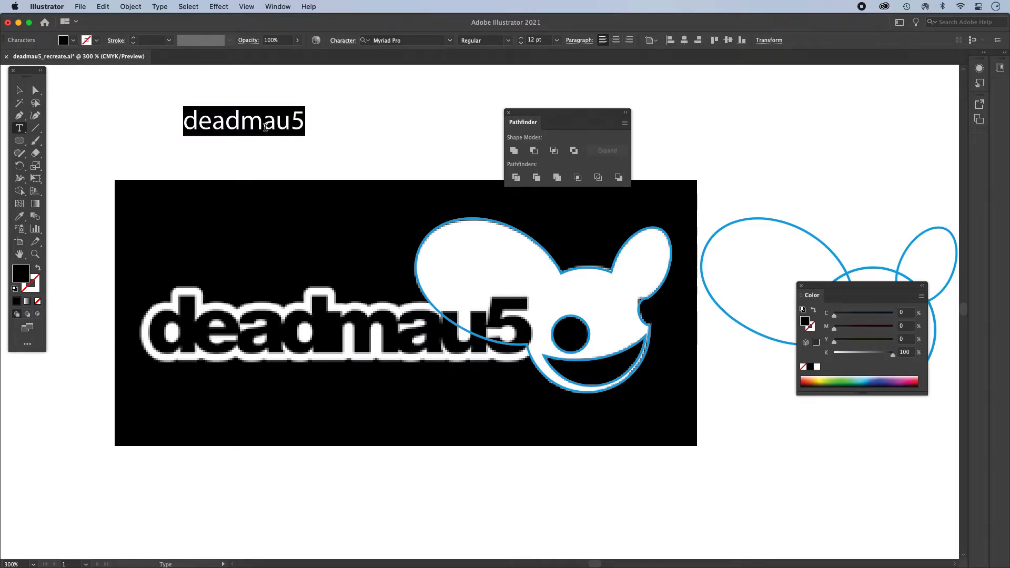
pyautogui.click(450, 41)
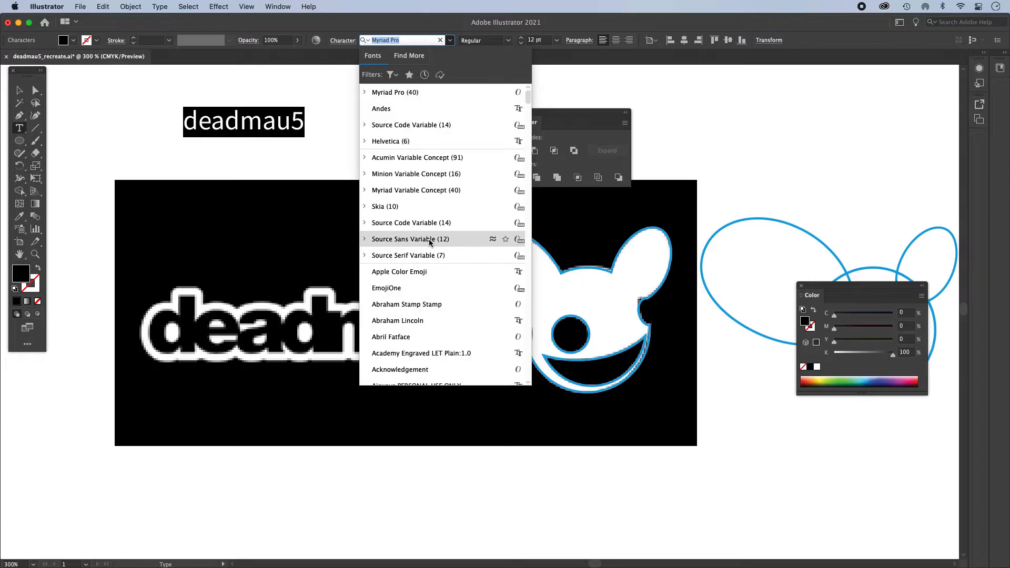
pyautogui.scroll(-10, 427, 242)
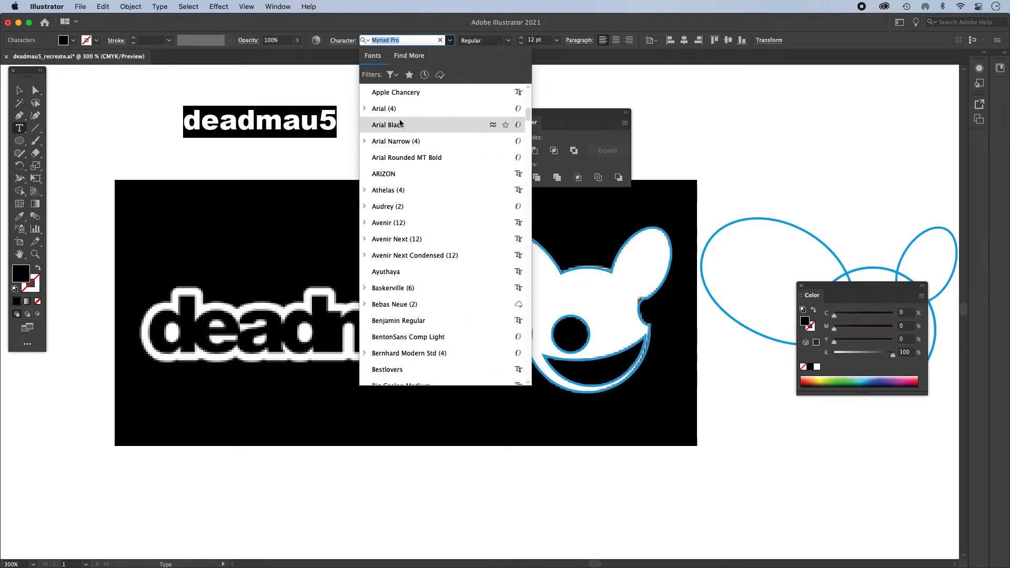
pyautogui.click(400, 125)
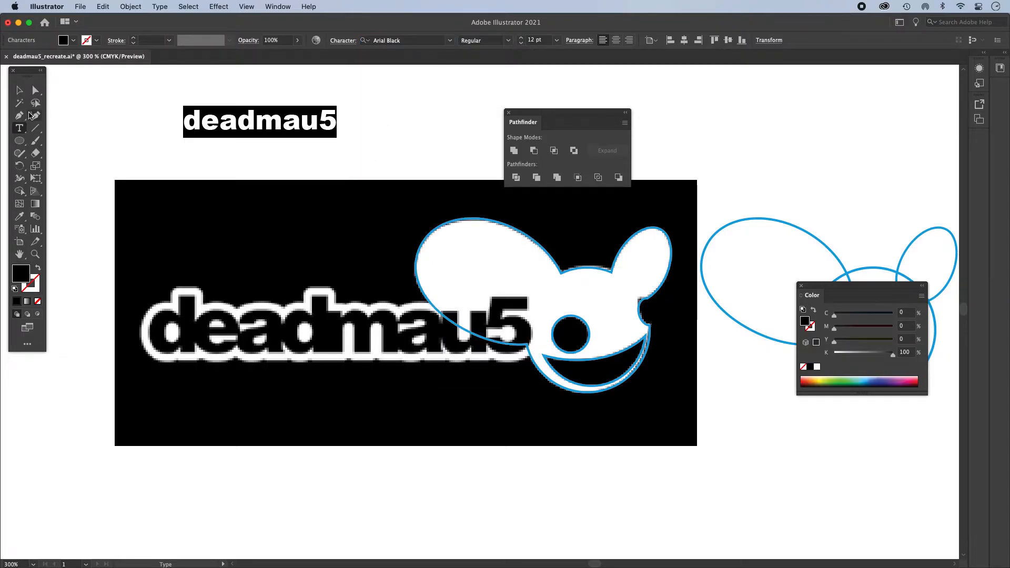
# - Move the deadmau5 text onto the reference lettering and fill it light blue (C 52.94, M 0, Y 3.14, K 0)
pyautogui.click(19, 92)
pyautogui.moveTo(282, 129); pyautogui.dragTo(324, 162)
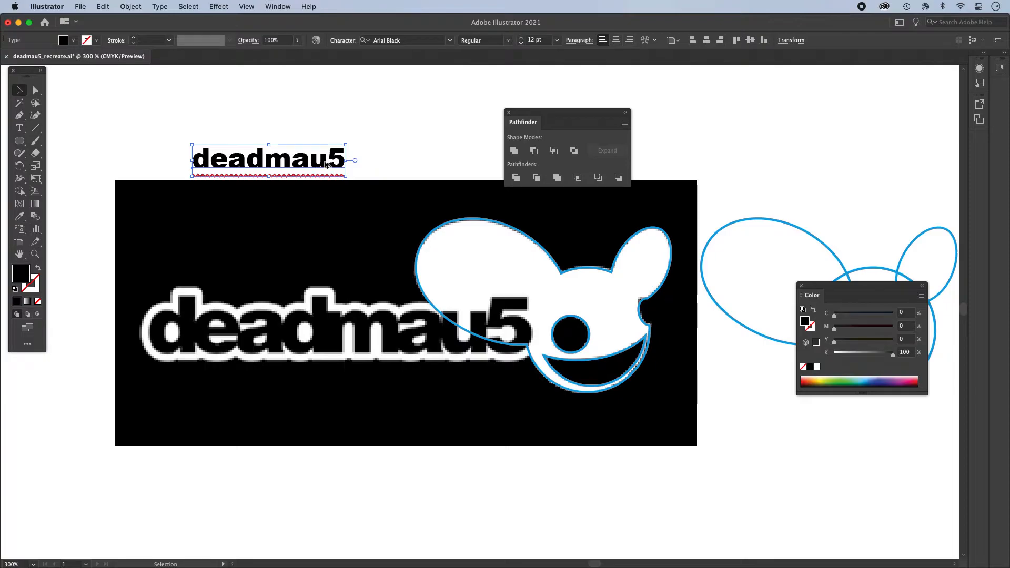
pyautogui.moveTo(304, 162); pyautogui.dragTo(260, 334)
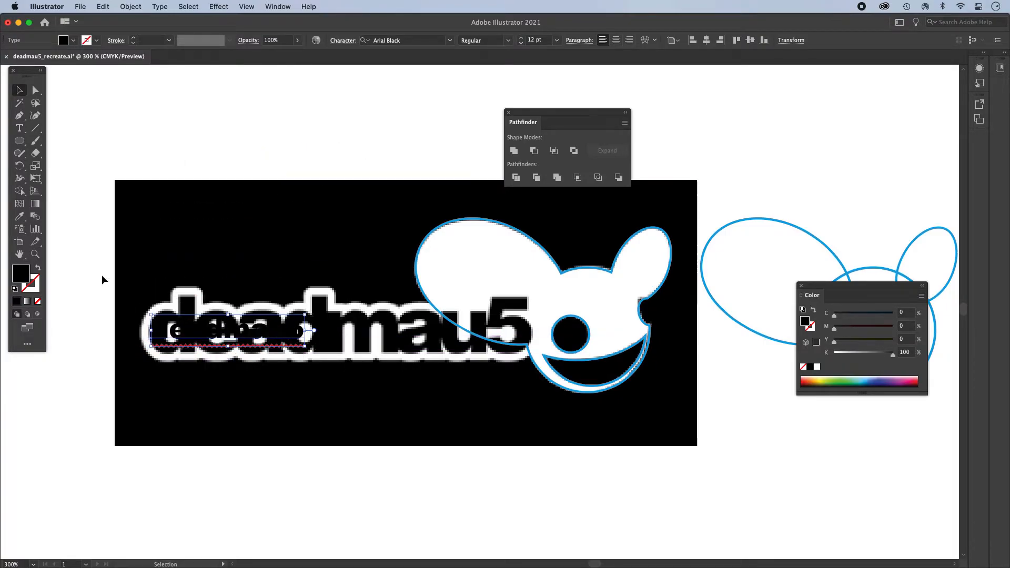
pyautogui.click(869, 377)
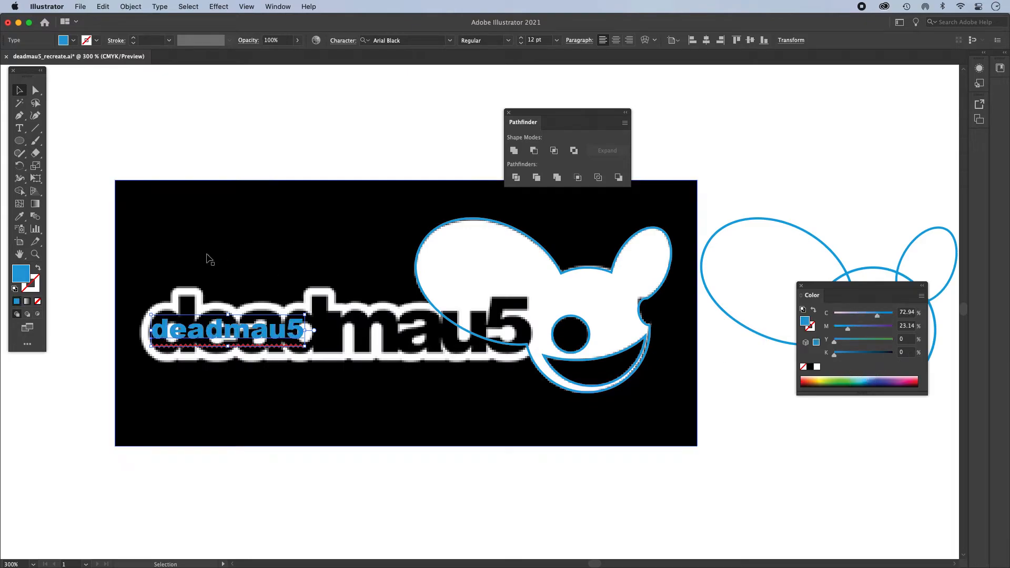
pyautogui.click(865, 377)
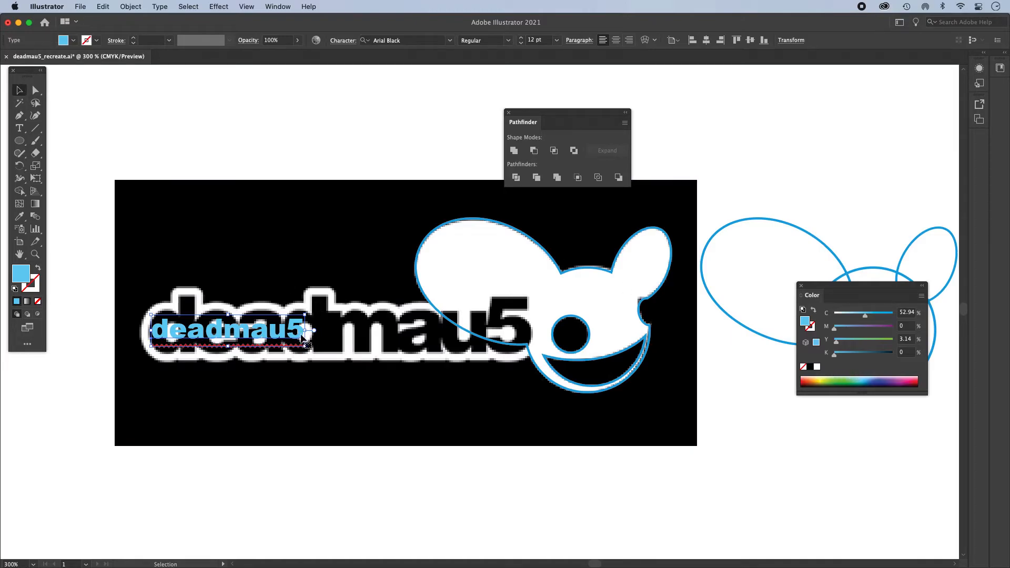
# - Scale the deadmau5 text proportionally to about 34.78 pt and align its first letter with the d of the reference lettering
pyautogui.moveTo(305, 330); pyautogui.dragTo(536, 330)
pyautogui.moveTo(541, 330); pyautogui.dragTo(516, 305)
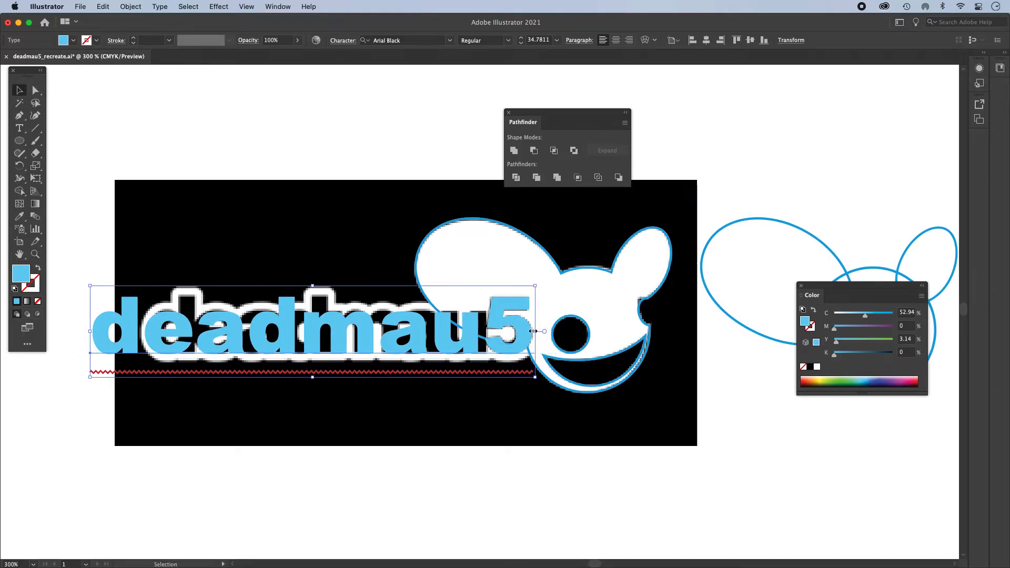
pyautogui.moveTo(228, 332); pyautogui.dragTo(283, 332)
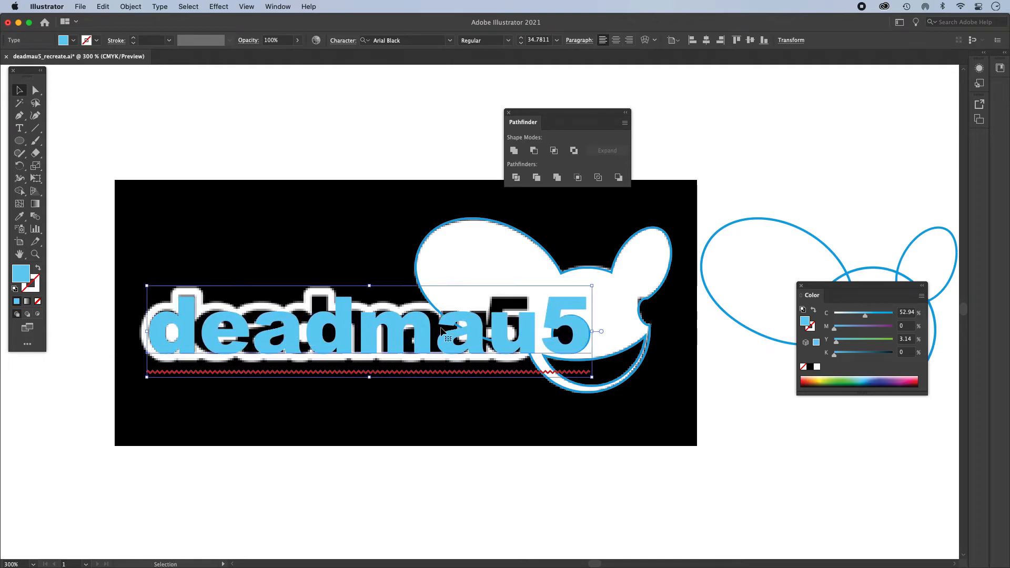
# - Tighten the tracking of the whole deadmau5 text until its letters sit as close together as in the reference
pyautogui.doubleClick(571, 320)
pyautogui.moveTo(571, 320); pyautogui.dragTo(224, 313)
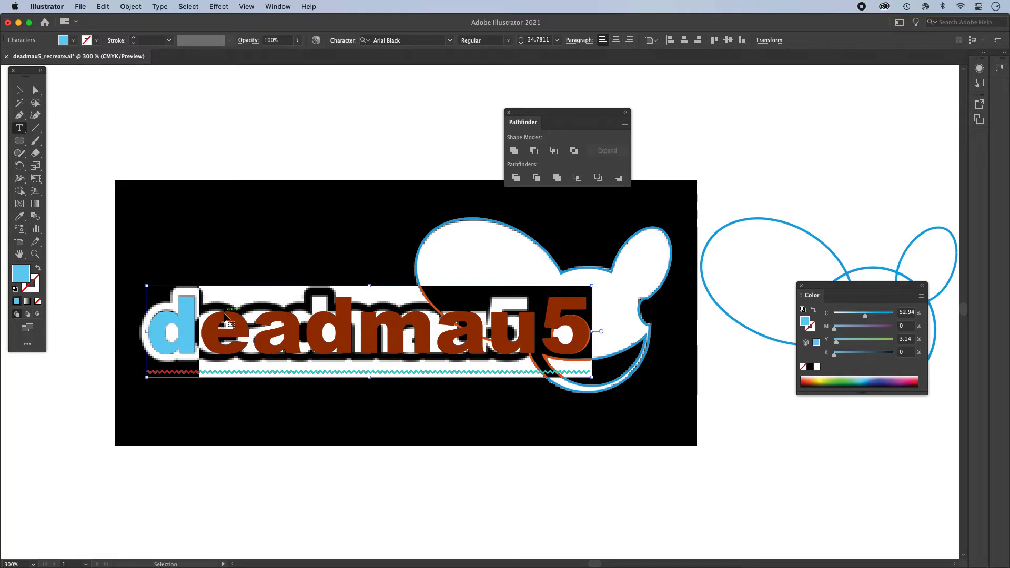
pyautogui.hotkey('shift', 'Left')
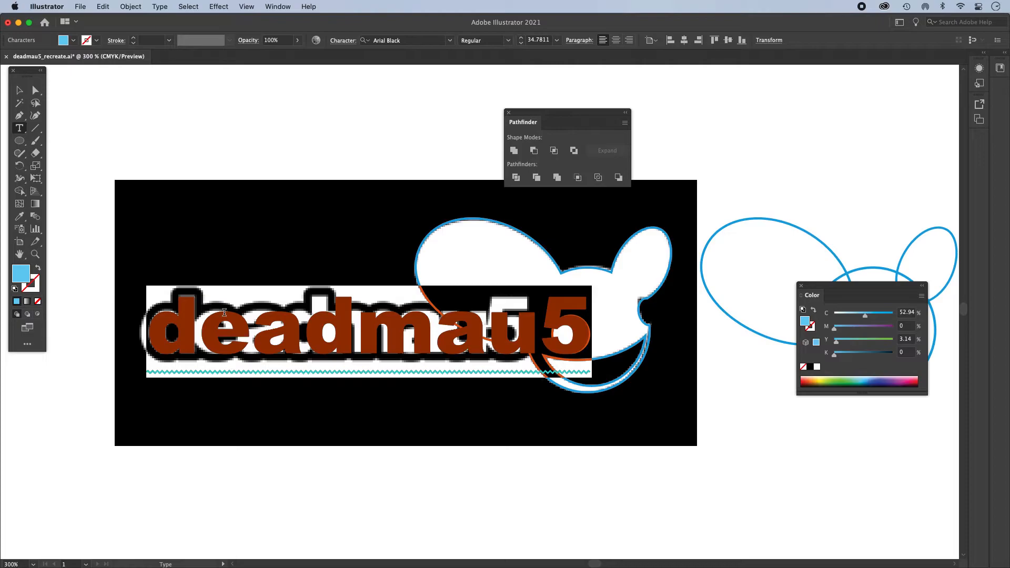
pyautogui.hotkey('alt', 'Left')
pyautogui.hotkey('alt', 'Left')
pyautogui.hotkey('alt', 'Left')
pyautogui.hotkey('alt', 'Left')
pyautogui.hotkey('alt', 'Left')
pyautogui.hotkey('alt', 'Left')
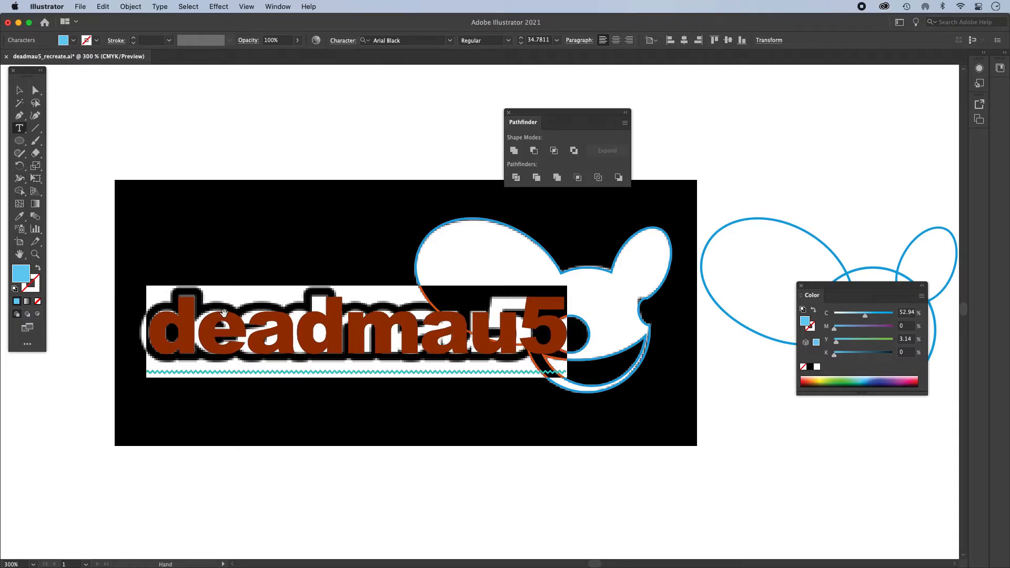
pyautogui.hotkey('alt', 'Left')
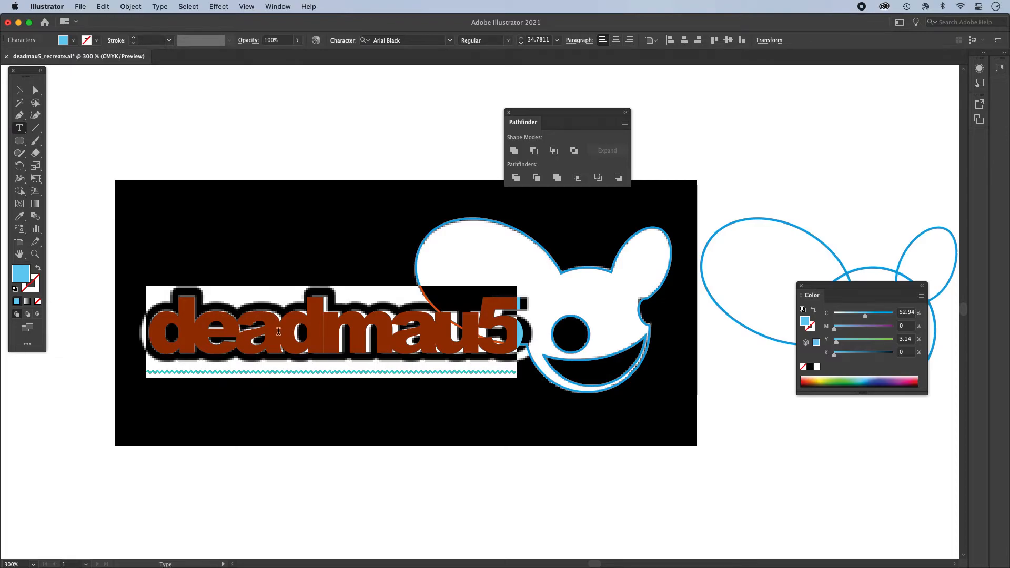
# - Fine-tune the kerning of single letter pairs, such as e–a, a–d and m–a, to match the reference lettering
pyautogui.press('Escape')
pyautogui.hotkey('alt', 'Right')
pyautogui.hotkey('alt', 'Right')
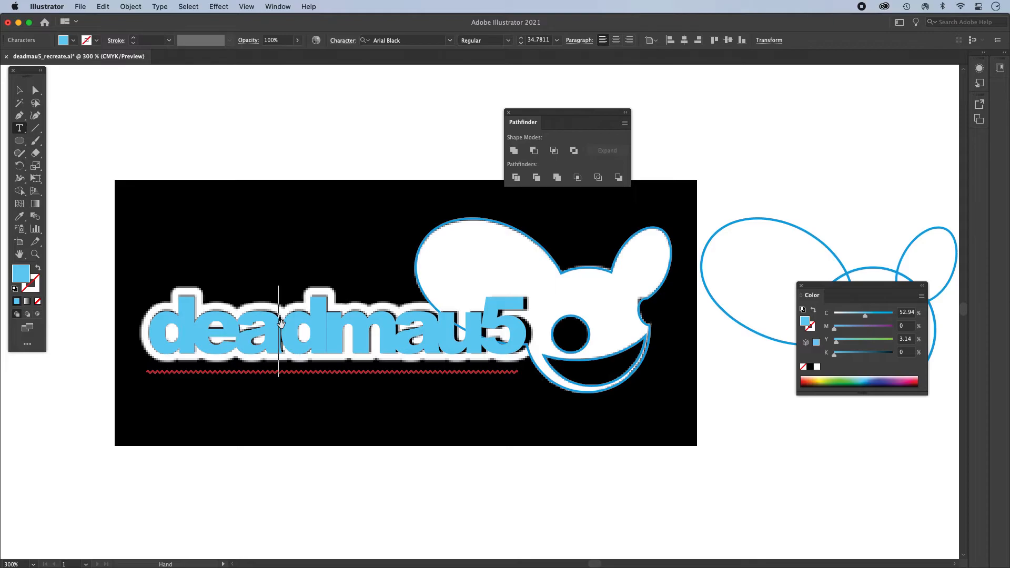
pyautogui.press('Left')
pyautogui.hotkey('alt', 'Right')
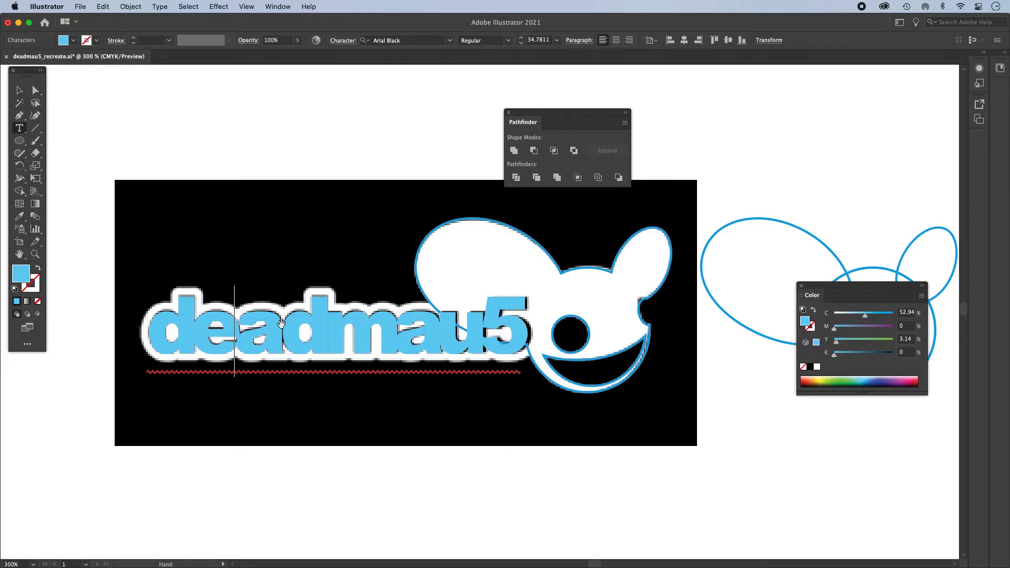
pyautogui.press('Right')
pyautogui.hotkey('alt', 'Left')
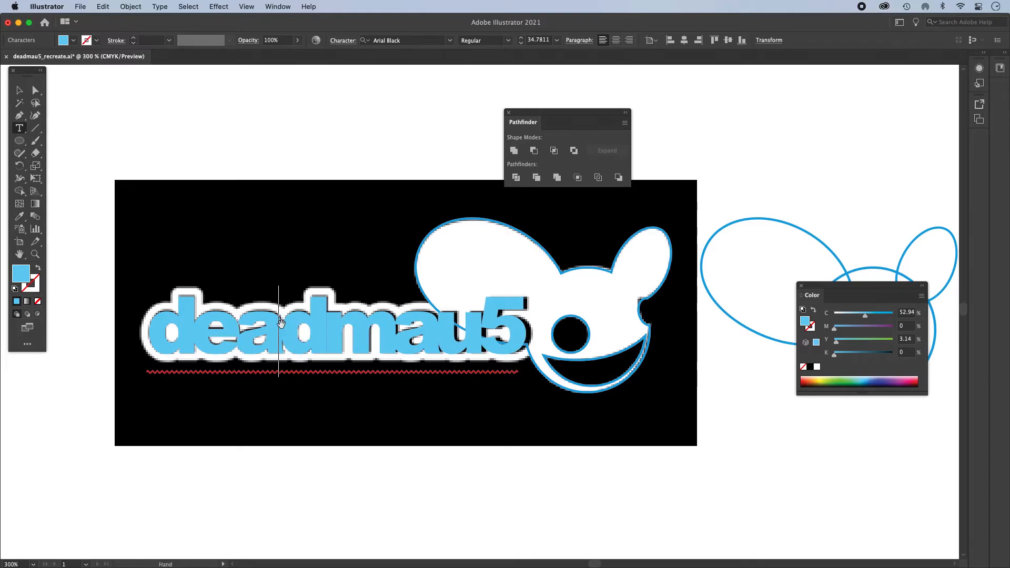
pyautogui.press('Right')
pyautogui.press('Right')
pyautogui.press('Left')
pyautogui.press('Right')
pyautogui.hotkey('alt', 'Right')
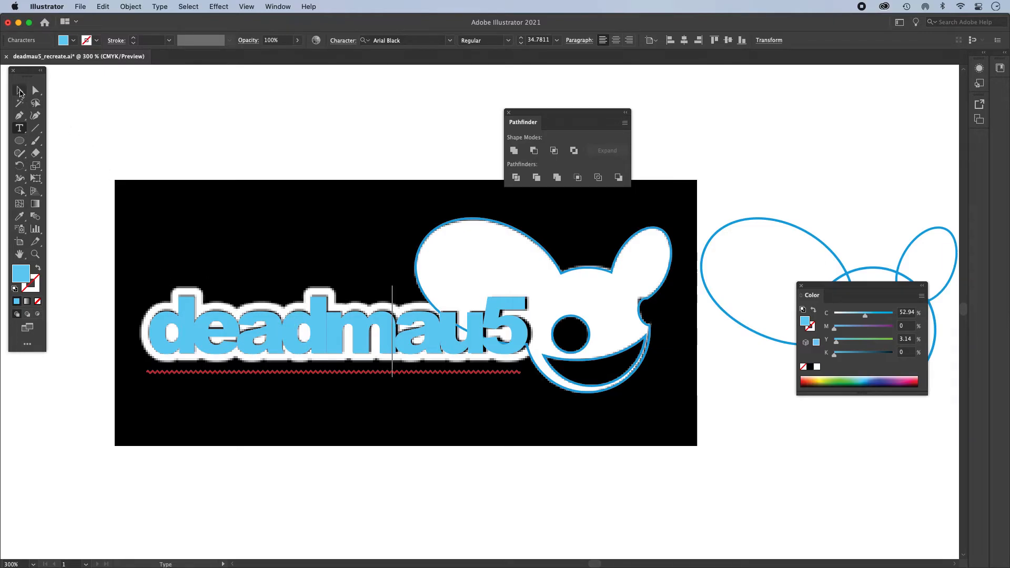
# - Enlarge the deadmau5 text slightly to about 35.03 pt so that its 5 meets the edge of the reference 5
pyautogui.press('Escape')
pyautogui.moveTo(527, 331); pyautogui.dragTo(531, 331)
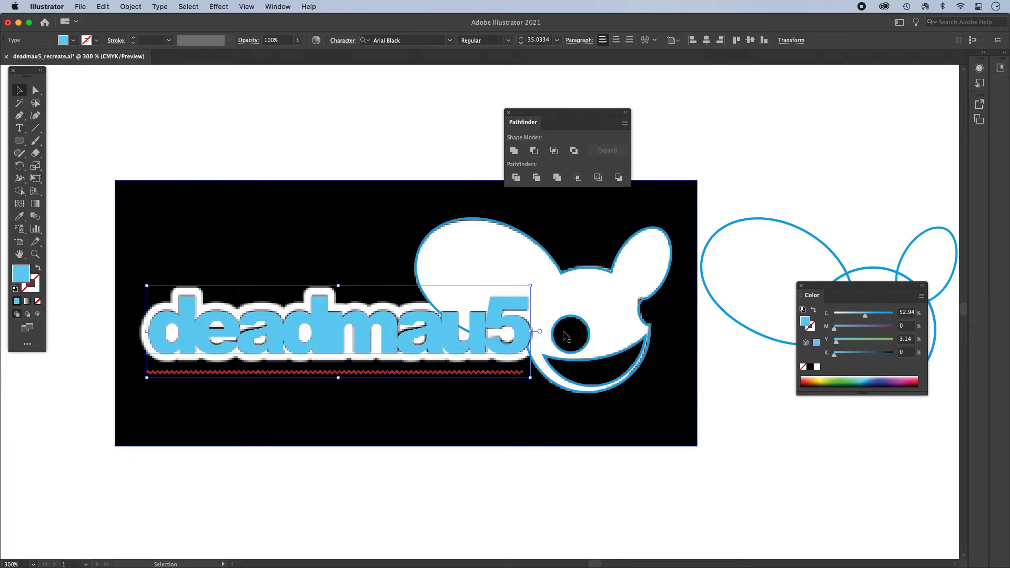
pyautogui.moveTo(530, 331); pyautogui.dragTo(531, 330)
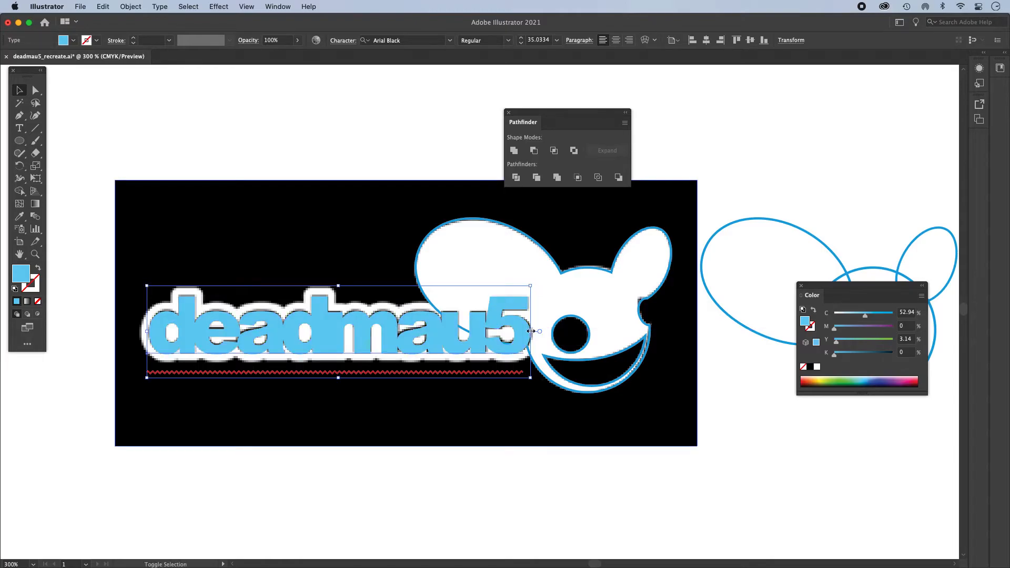
pyautogui.click(330, 140)
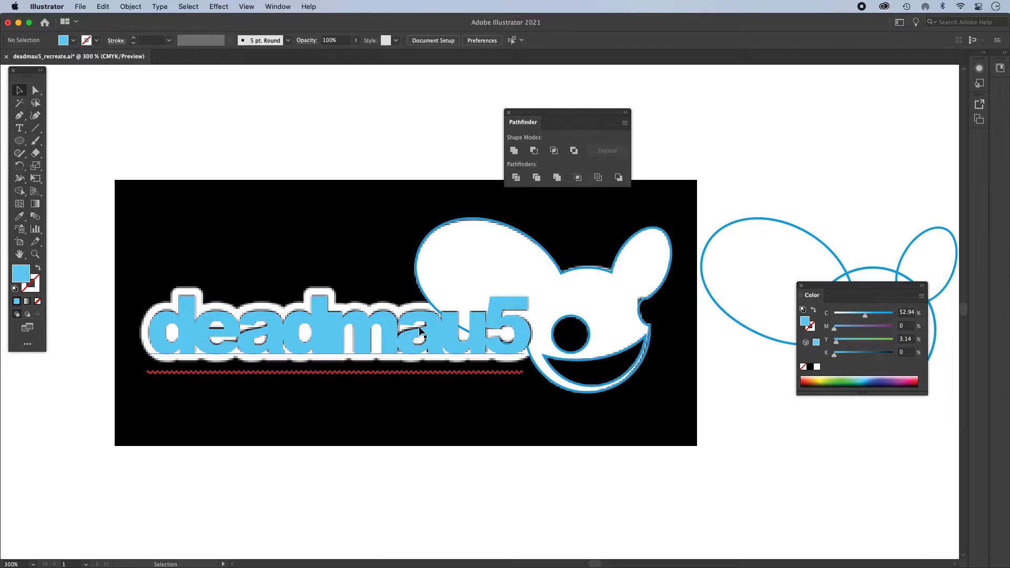
# - Place a copy of the editable deadmau5 text above the reference image and convert the text on the reference to outlines
pyautogui.scroll(4, 417, 332)
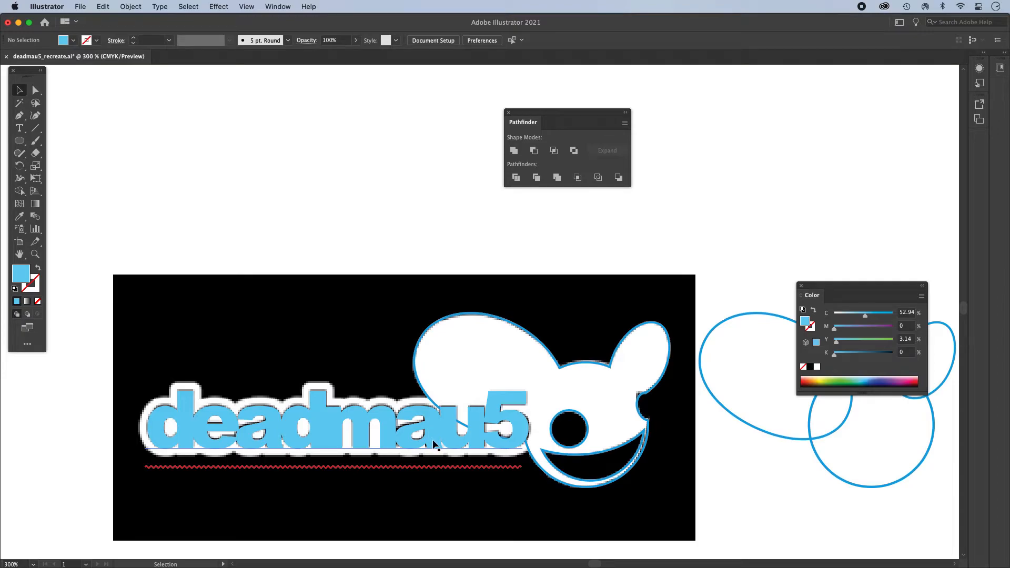
pyautogui.moveTo(434, 444); pyautogui.dragTo(423, 220)
pyautogui.click(430, 424)
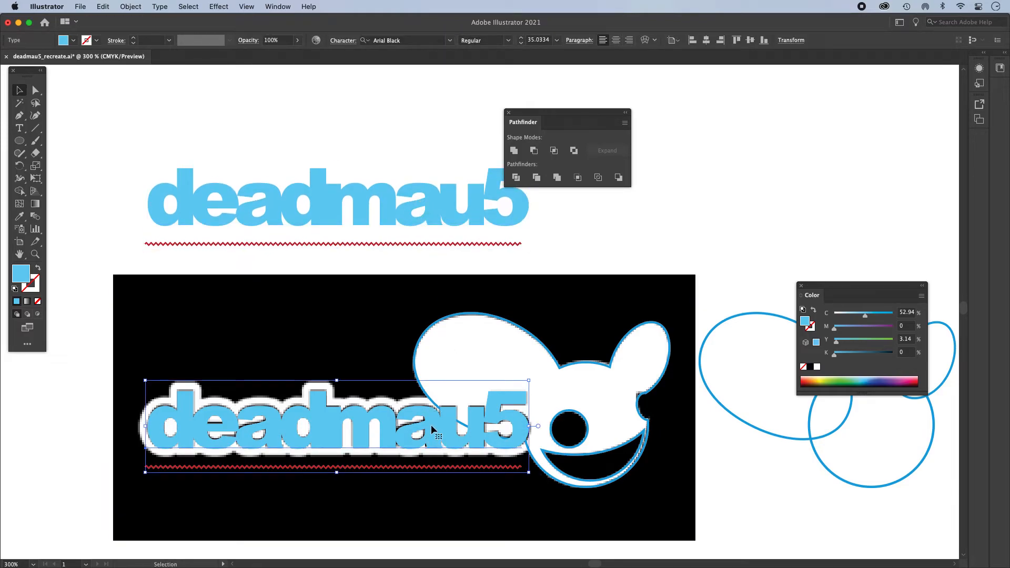
pyautogui.click(160, 6)
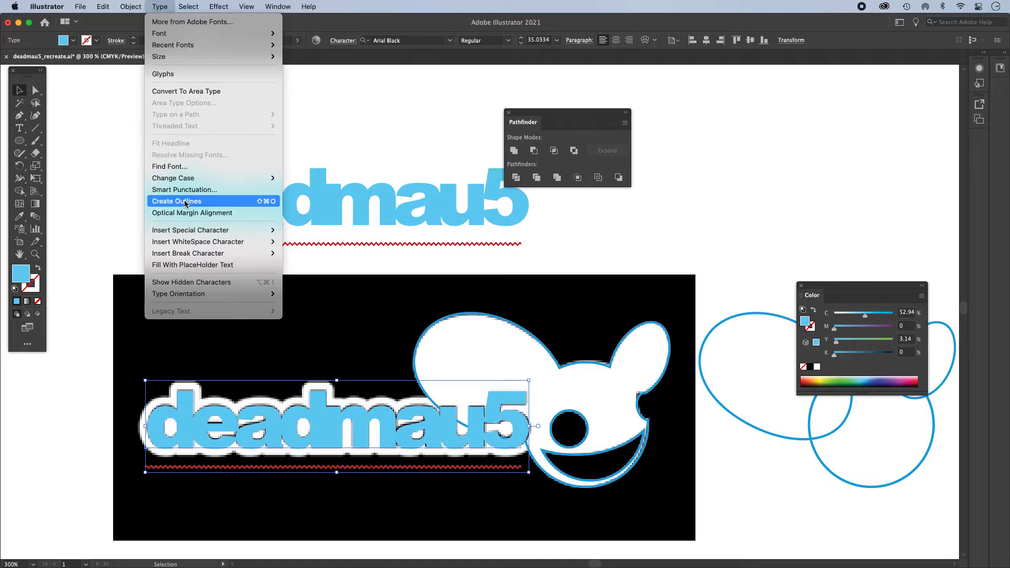
pyautogui.click(717, 221)
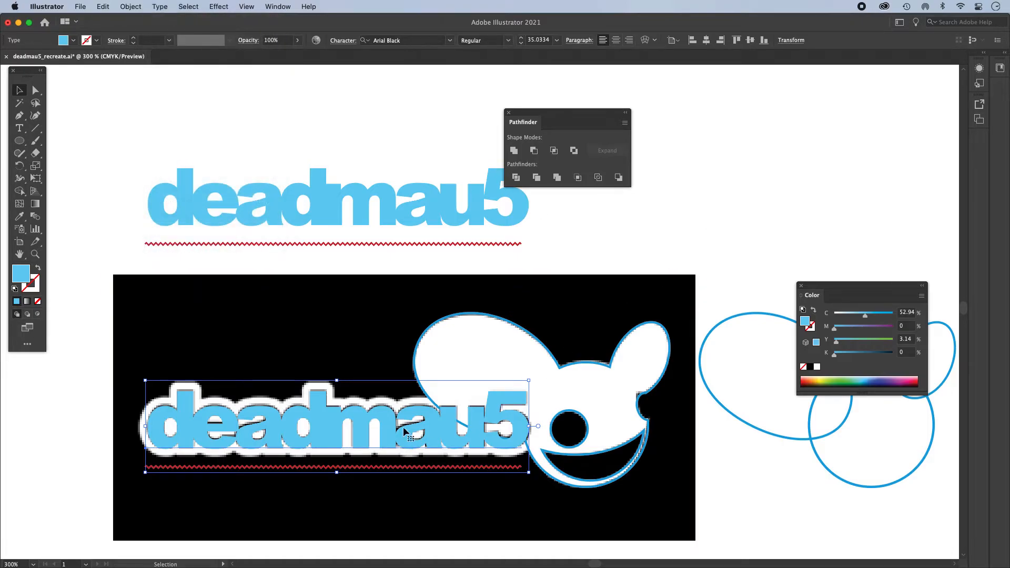
pyautogui.press('super')
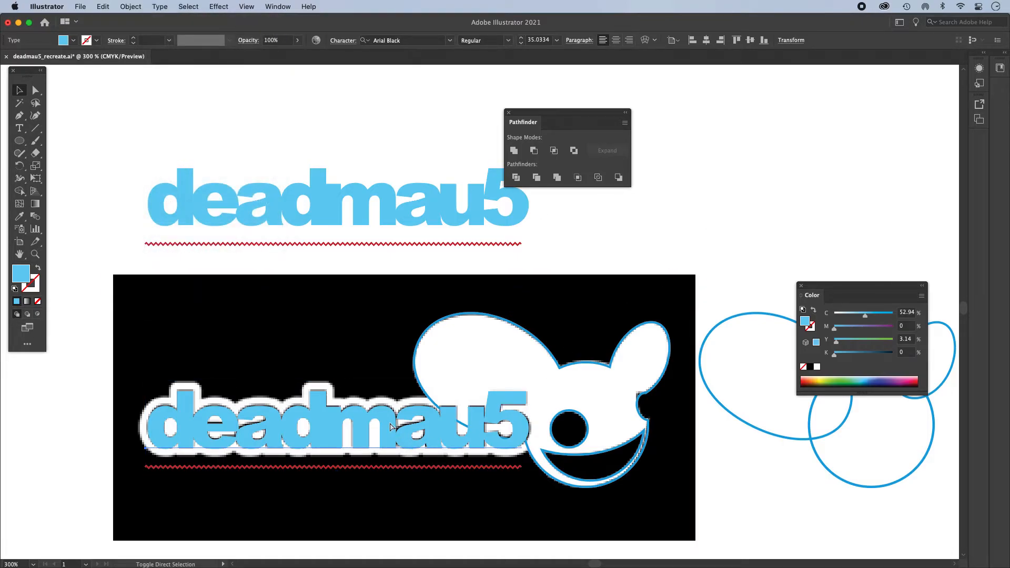
pyautogui.press('super+shift+o')
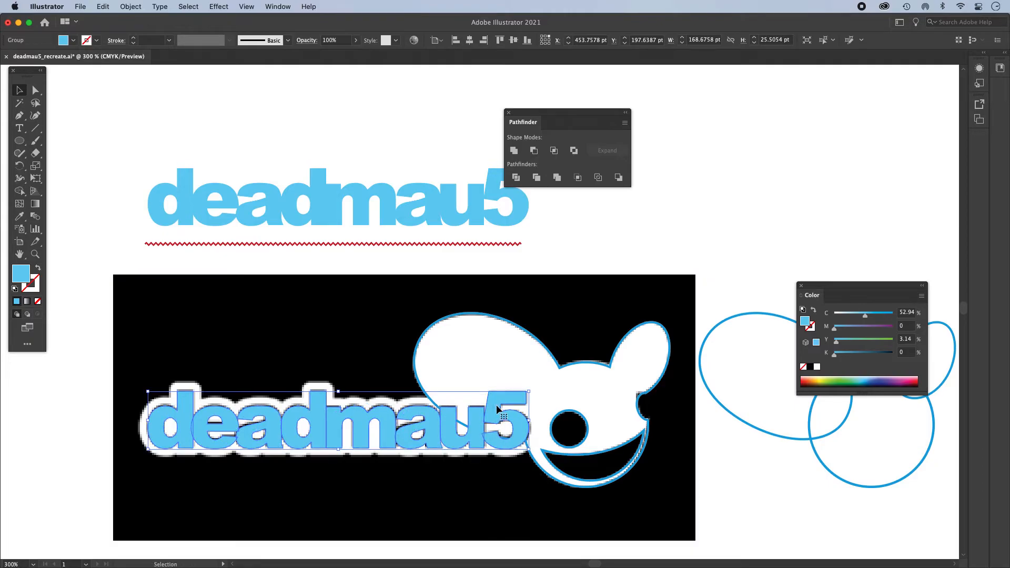
# - Ungroup the outlined deadmau5 lettering into separate letter shapes
pyautogui.moveTo(505, 421); pyautogui.dragTo(532, 425)
pyautogui.press('super+z')
pyautogui.press('super')
pyautogui.click(742, 467)
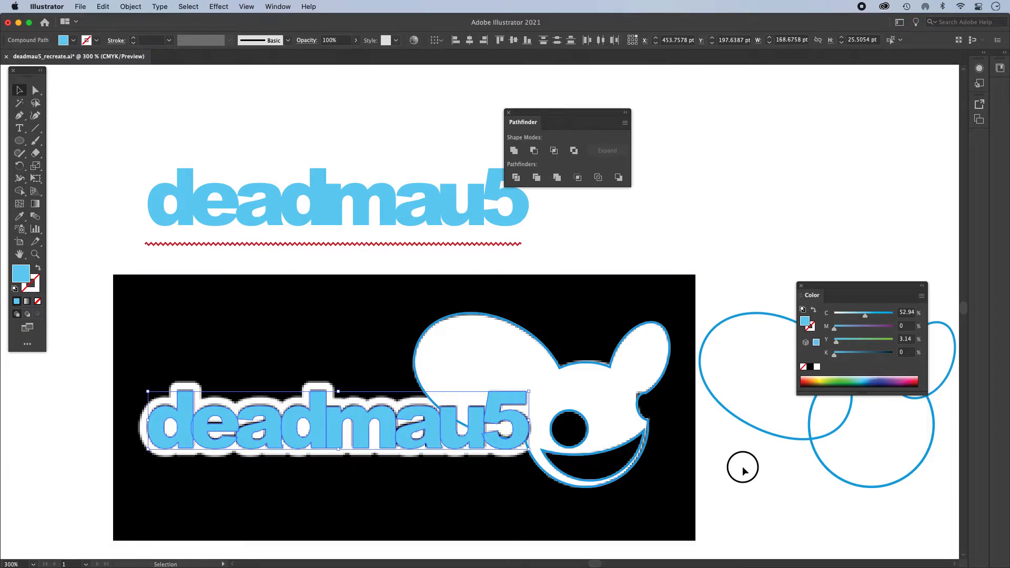
# - Try moving the 5, u and a individually out of the lettering, and undo the moves
pyautogui.moveTo(523, 421); pyautogui.dragTo(598, 414)
pyautogui.moveTo(476, 423); pyautogui.dragTo(509, 371)
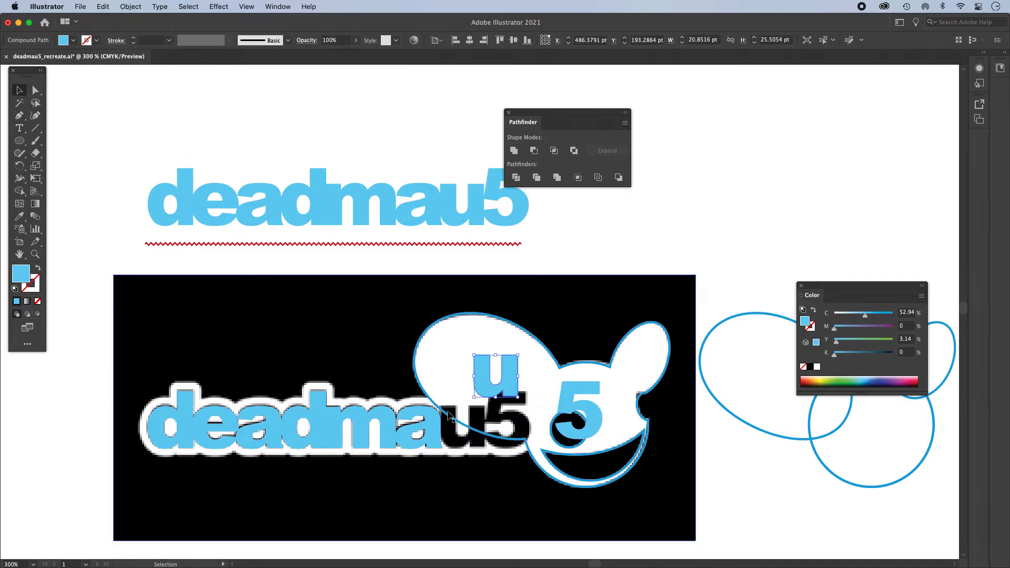
pyautogui.moveTo(431, 418); pyautogui.dragTo(420, 352)
pyautogui.press('super+z')
pyautogui.press('super+z')
pyautogui.press('super+z')
pyautogui.press('super+z')
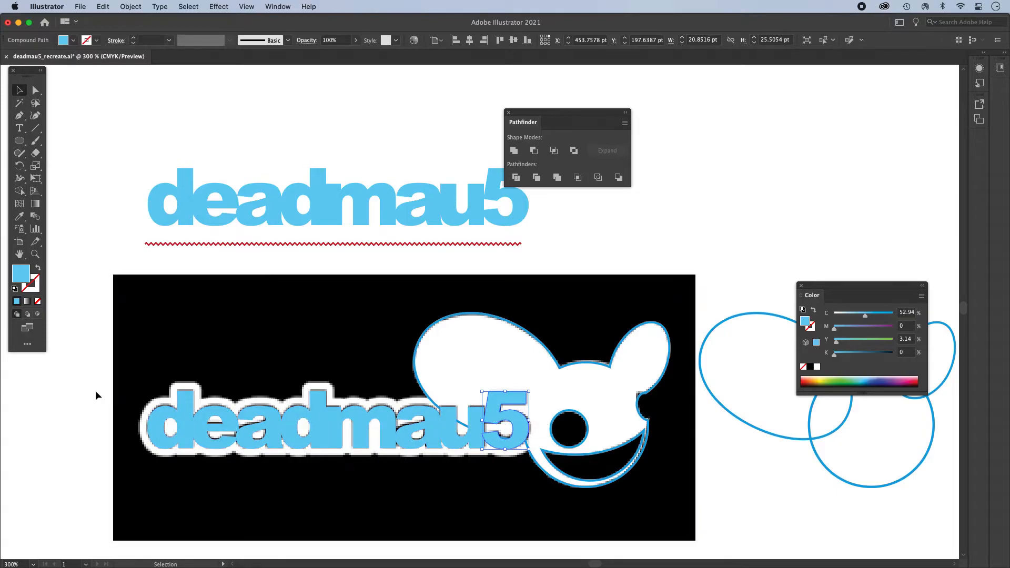
# - Lock the reference image beneath the lettering
pyautogui.moveTo(92, 370); pyautogui.dragTo(464, 337)
pyautogui.keyDown('shift'); pyautogui.click(474, 315); pyautogui.keyUp('shift')
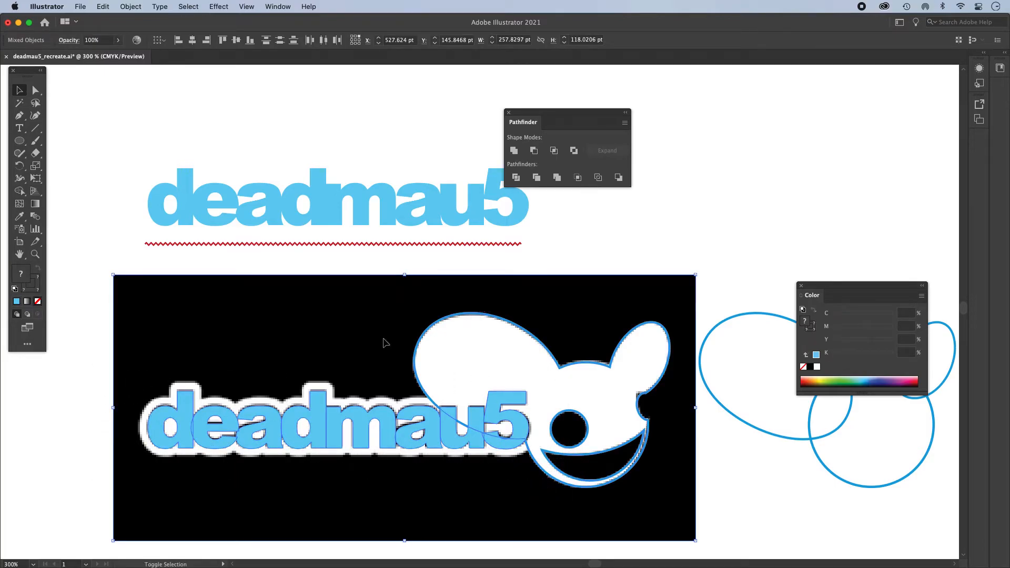
pyautogui.click(120, 340)
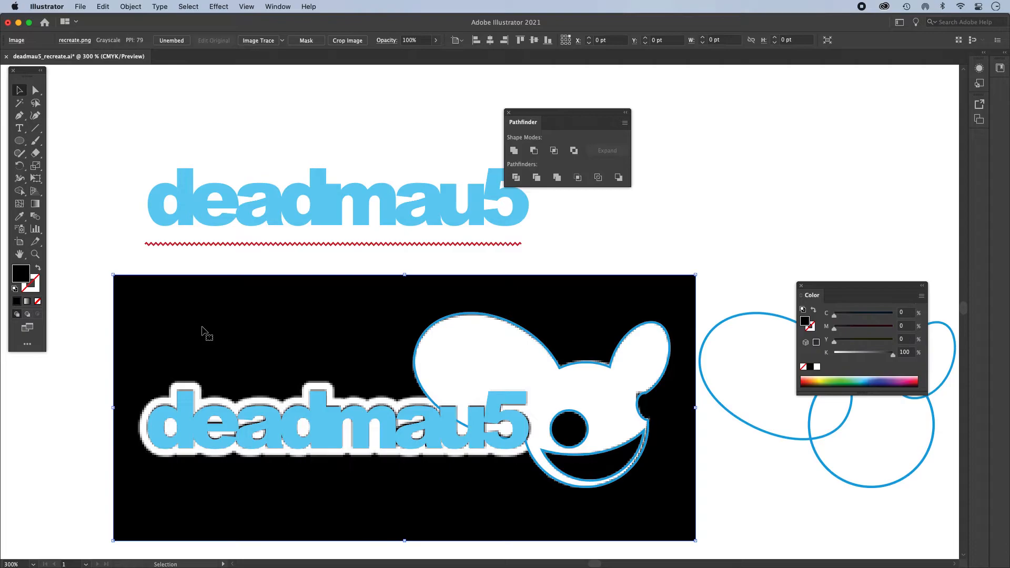
pyautogui.press('a')
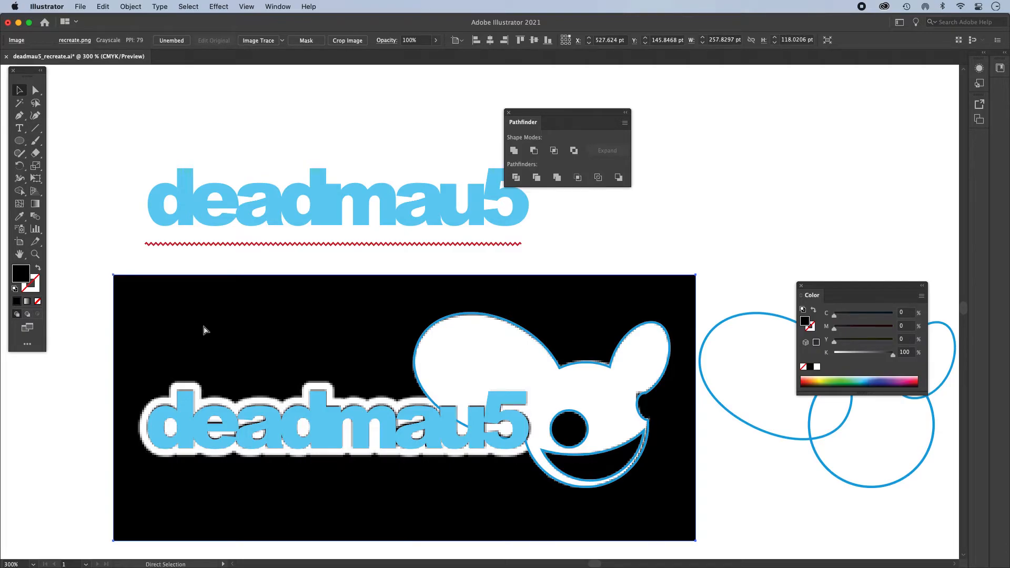
pyautogui.press('v')
pyautogui.press('super+shift+a')
# - Try to merge all the outlined letters on the reference with Pathfinder Unite
pyautogui.moveTo(102, 388); pyautogui.dragTo(405, 456)
pyautogui.moveTo(427, 418); pyautogui.dragTo(529, 416)
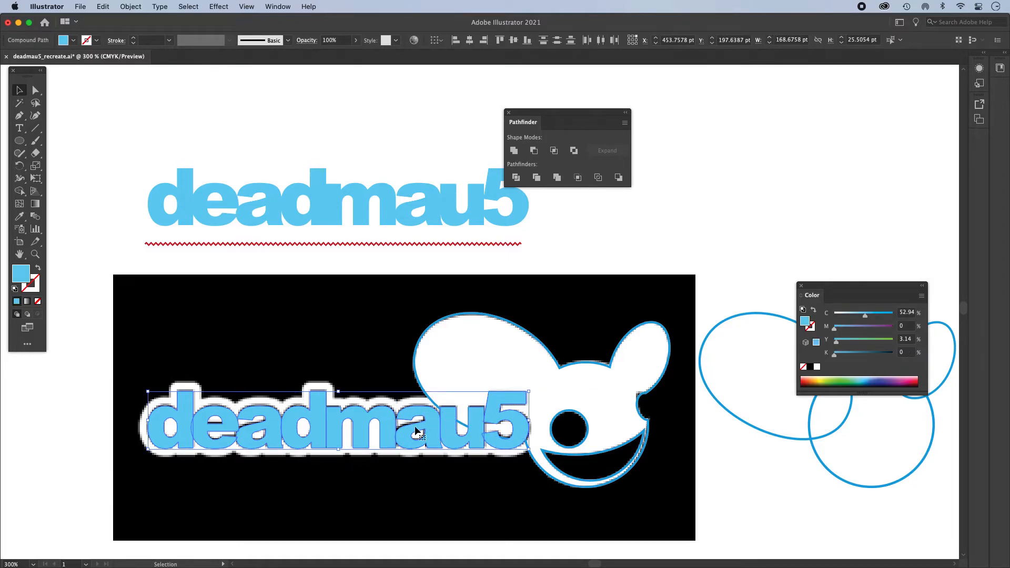
pyautogui.click(514, 151)
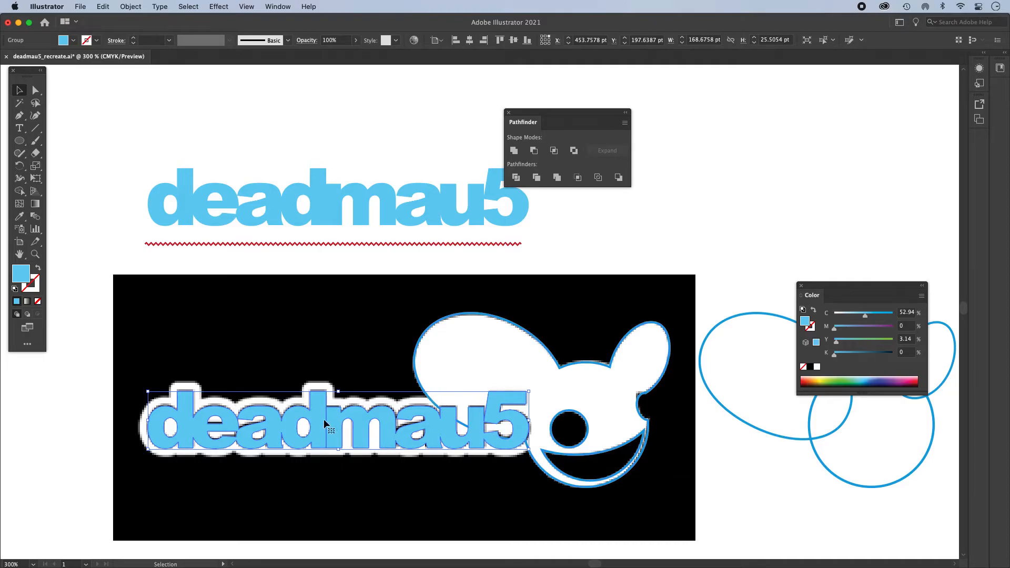
# - Examine the junction between the second d and the m up close in outline view
pyautogui.scroll(10, 324, 418)
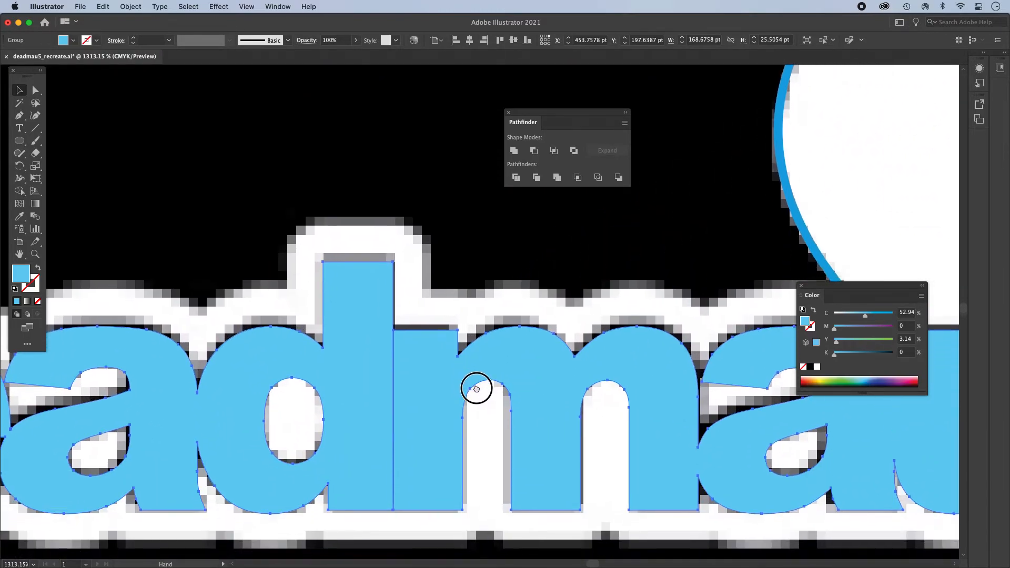
pyautogui.press('super+y')
pyautogui.click(252, 266)
pyautogui.moveTo(386, 325); pyautogui.dragTo(490, 364)
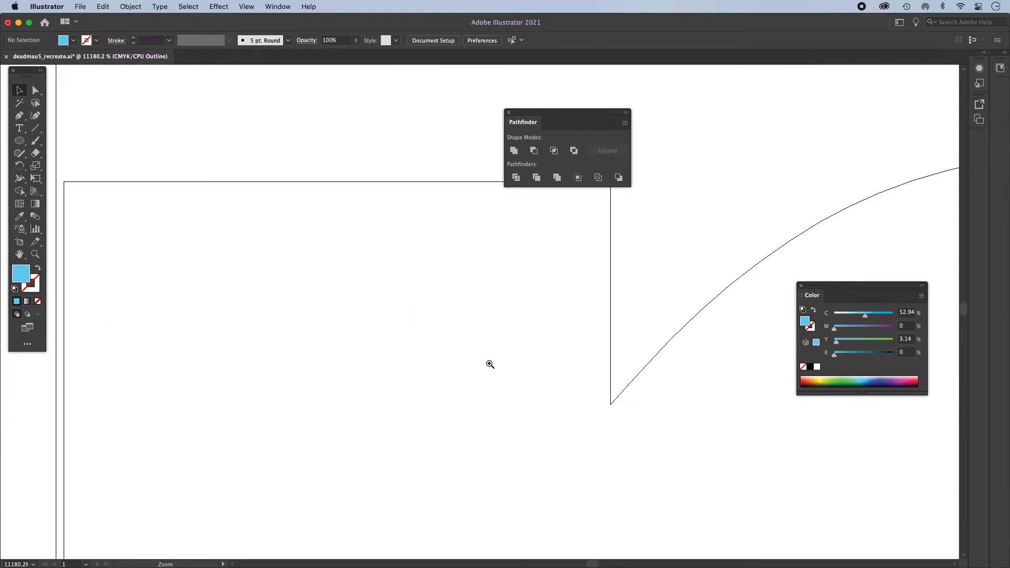
pyautogui.moveTo(92, 277); pyautogui.dragTo(347, 300)
pyautogui.keyDown('alt'); pyautogui.click(414, 361); pyautogui.keyUp('alt')
pyautogui.keyDown('alt'); pyautogui.click(516, 360); pyautogui.keyUp('alt')
pyautogui.moveTo(512, 360); pyautogui.dragTo(425, 387)
pyautogui.press('super+space')
pyautogui.moveTo(327, 208); pyautogui.dragTo(435, 508)
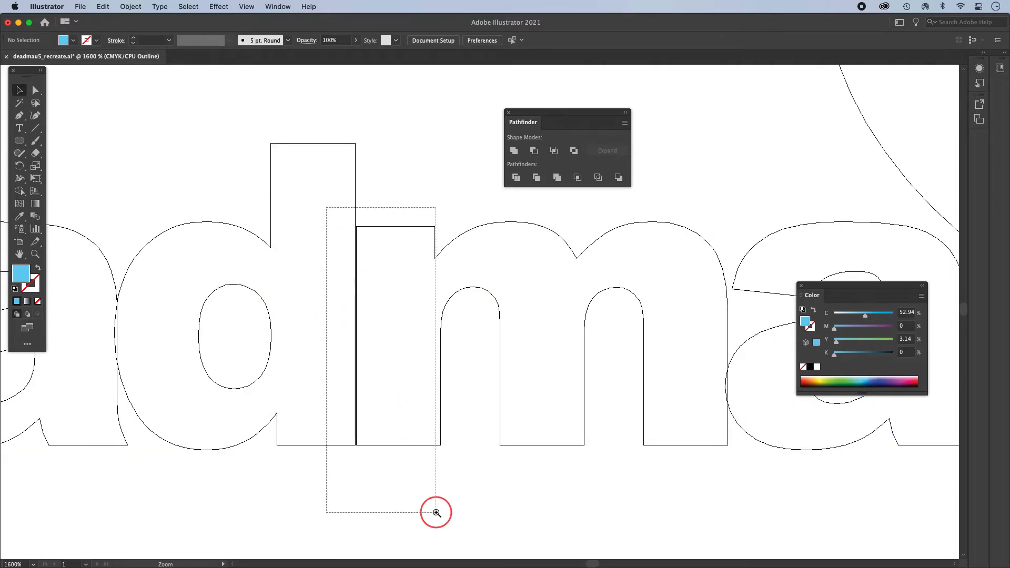
pyautogui.moveTo(428, 465); pyautogui.dragTo(305, 481)
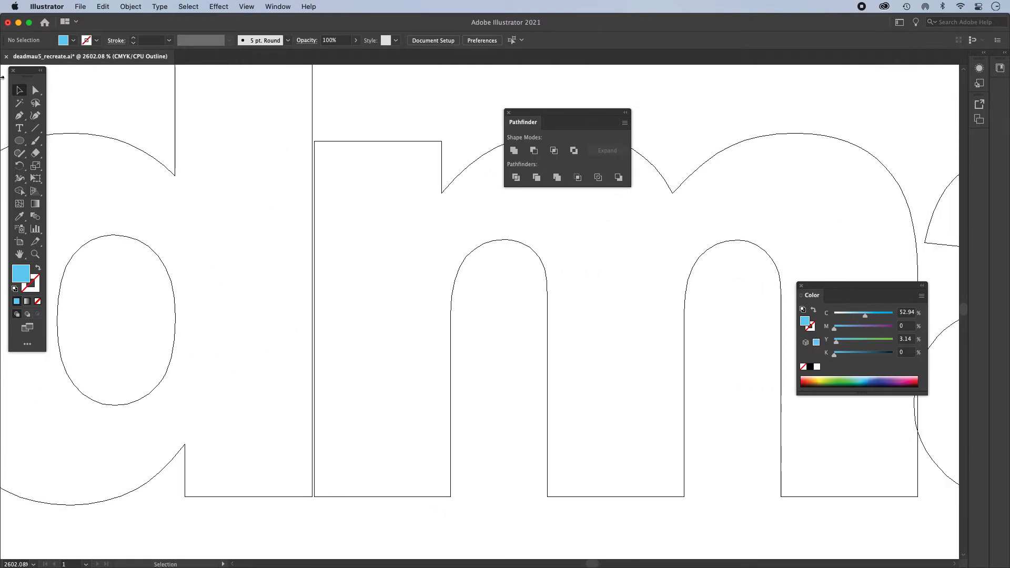
# - Move the two left corner points of the m's first stem sideways so that the stem overlaps the d
pyautogui.click(35, 91)
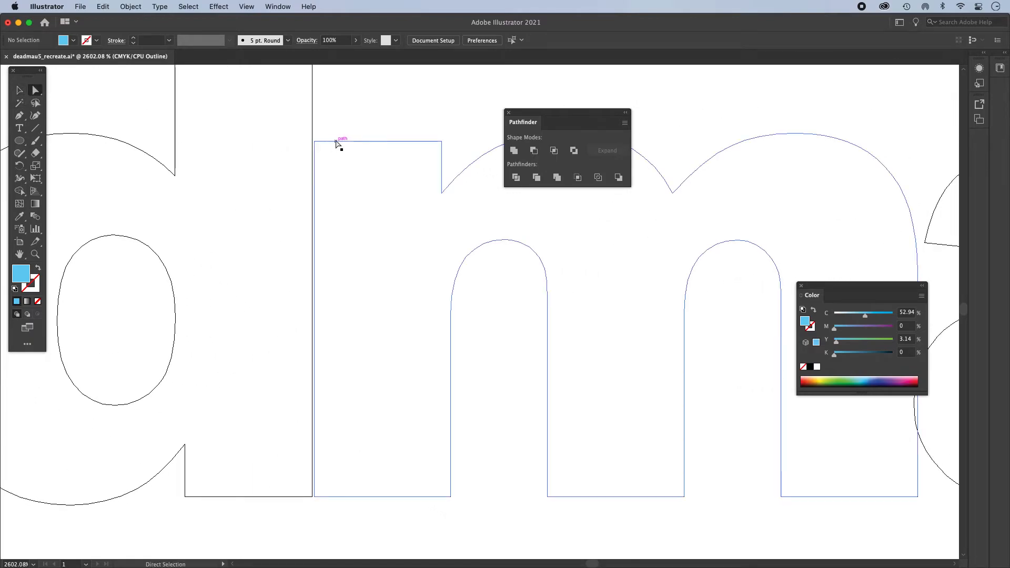
pyautogui.click(354, 142)
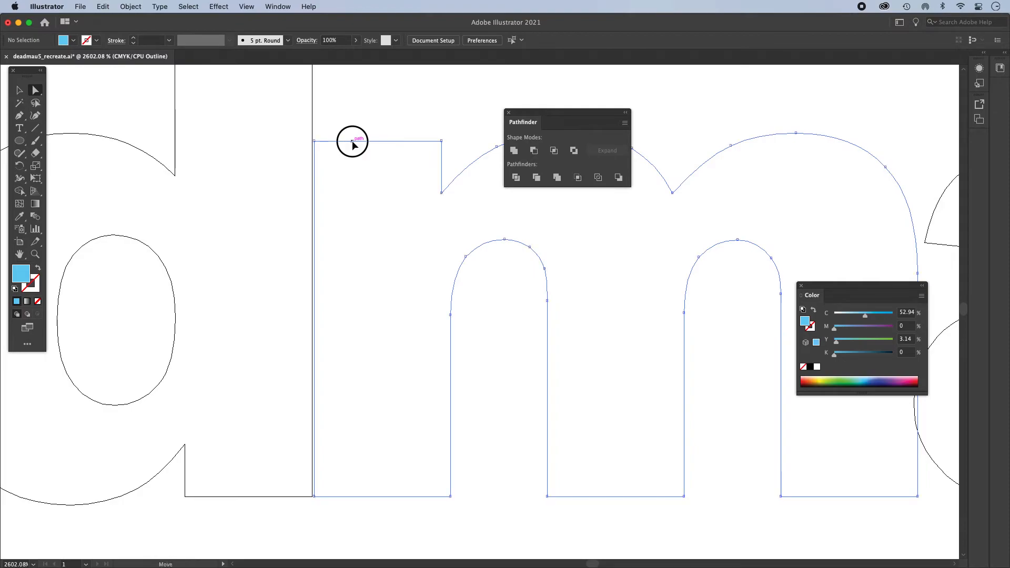
pyautogui.click(314, 142)
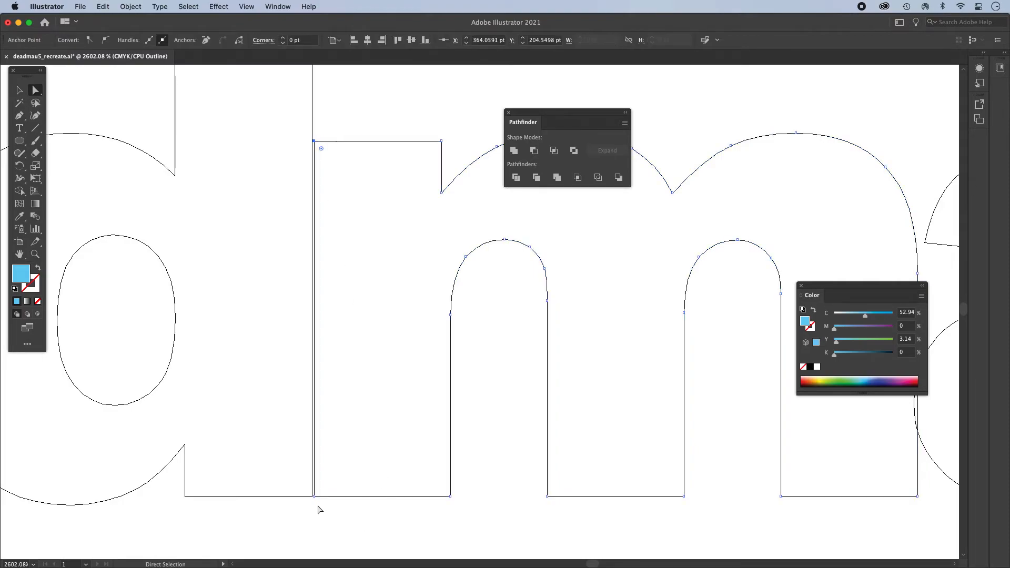
pyautogui.moveTo(314, 495); pyautogui.dragTo(305, 496)
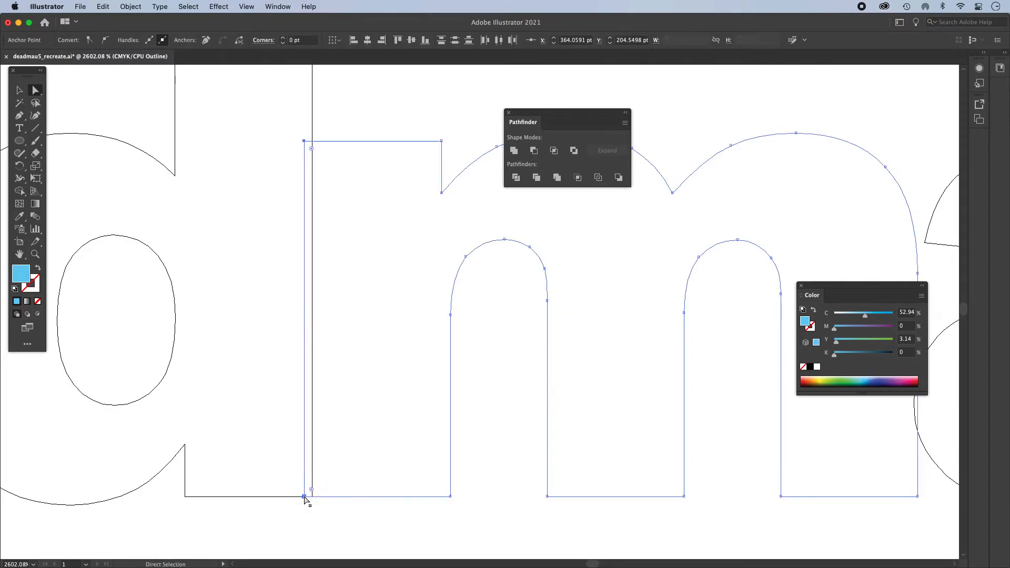
# - Return to the preview display and unite all the deadmau5 letters on the reference into a single shape
pyautogui.click(20, 90)
pyautogui.click(108, 100)
pyautogui.keyDown('alt'); pyautogui.keyDown('super'); pyautogui.click(494, 382); pyautogui.keyUp('super'); pyautogui.keyUp('alt')
pyautogui.keyDown('alt'); pyautogui.keyDown('super'); pyautogui.click(487, 378); pyautogui.keyUp('super'); pyautogui.keyUp('alt')
pyautogui.keyDown('alt'); pyautogui.keyDown('super'); pyautogui.click(481, 370); pyautogui.keyUp('super'); pyautogui.keyUp('alt')
pyautogui.keyDown('alt'); pyautogui.keyDown('super'); pyautogui.click(472, 350); pyautogui.keyUp('super'); pyautogui.keyUp('alt')
pyautogui.keyDown('alt'); pyautogui.keyDown('super'); pyautogui.click(462, 326); pyautogui.keyUp('super'); pyautogui.keyUp('alt')
pyautogui.keyDown('alt'); pyautogui.keyDown('super'); pyautogui.click(462, 318); pyautogui.keyUp('super'); pyautogui.keyUp('alt')
pyautogui.moveTo(468, 314); pyautogui.dragTo(397, 393)
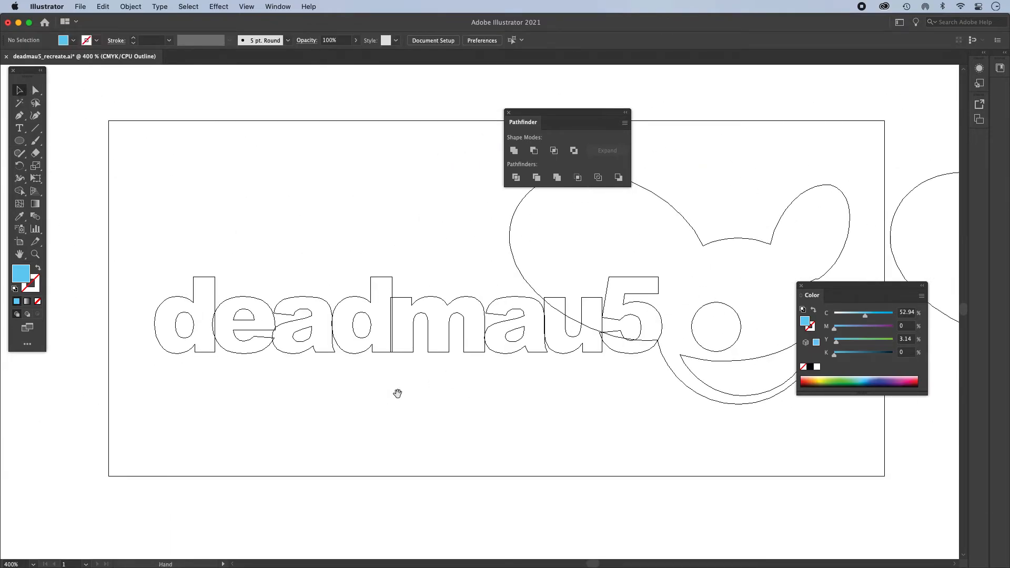
pyautogui.press('a')
pyautogui.press('v')
pyautogui.press('super+y')
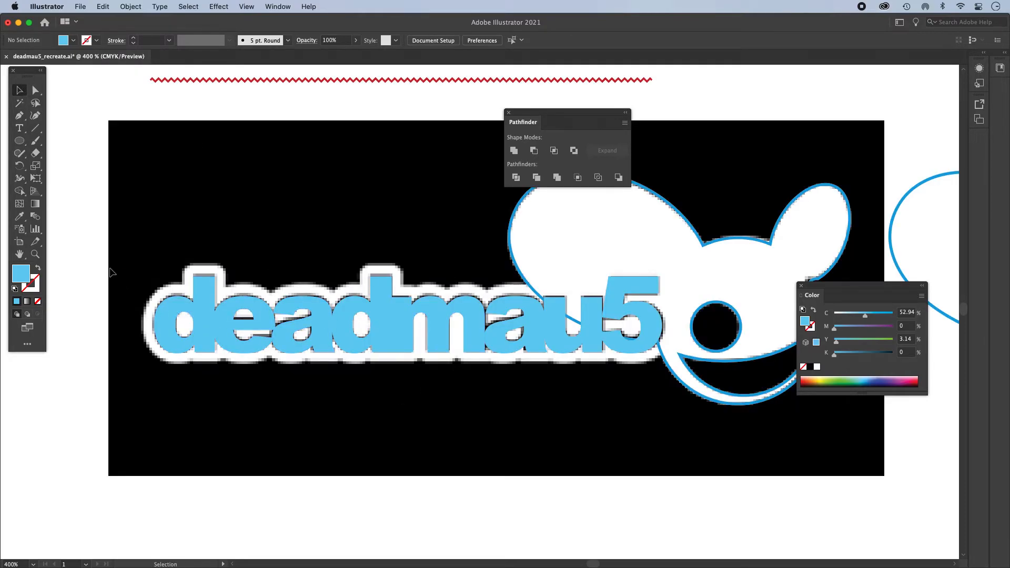
pyautogui.moveTo(103, 310); pyautogui.dragTo(553, 339)
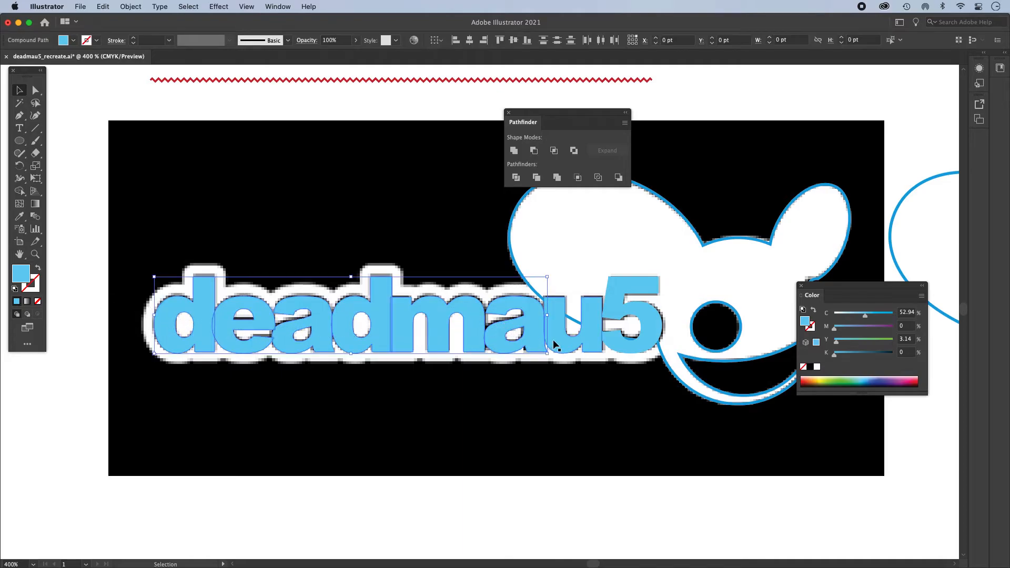
pyautogui.click(514, 151)
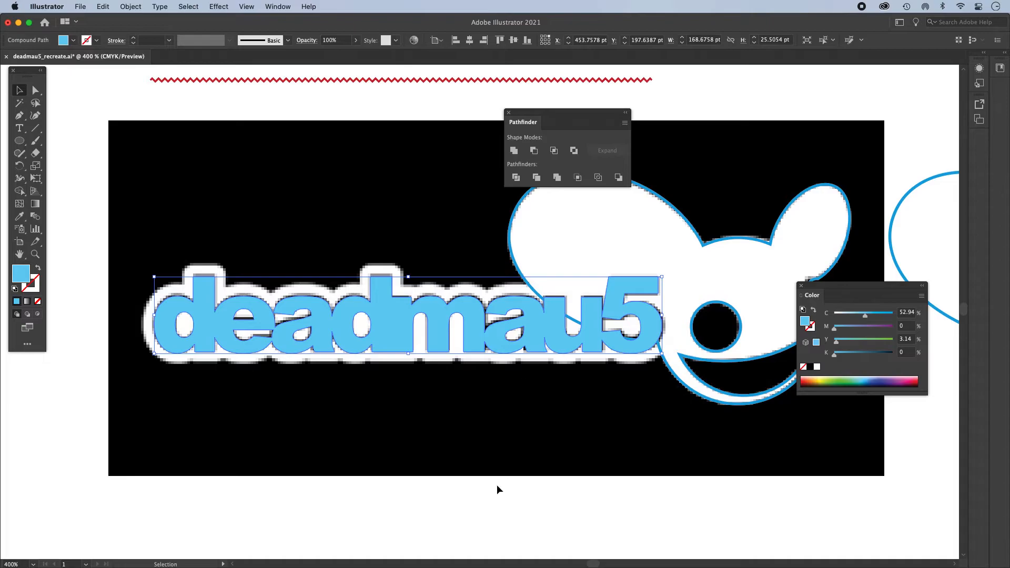
# - Place a copy of the united deadmau5 shape below the reference image
pyautogui.moveTo(559, 466); pyautogui.dragTo(478, 494)
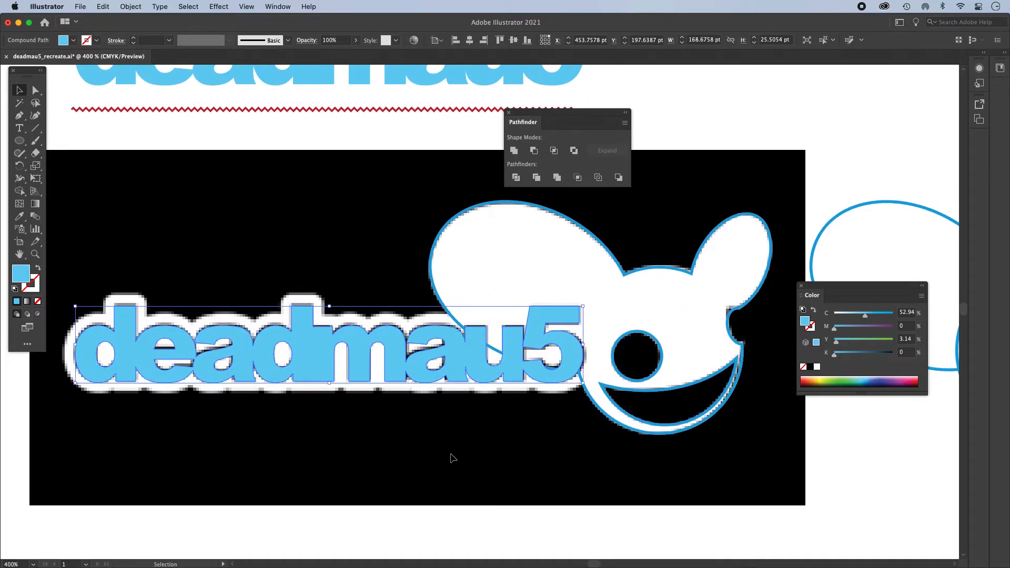
pyautogui.keyDown('alt'); pyautogui.keyDown('super'); pyautogui.click(451, 454); pyautogui.keyUp('super'); pyautogui.keyUp('alt')
pyautogui.hscroll(2, 448, 453)
pyautogui.moveTo(397, 240); pyautogui.dragTo(404, 436)
# - Check the united lettering's contours in outline view and return to the preview display
pyautogui.press('a')
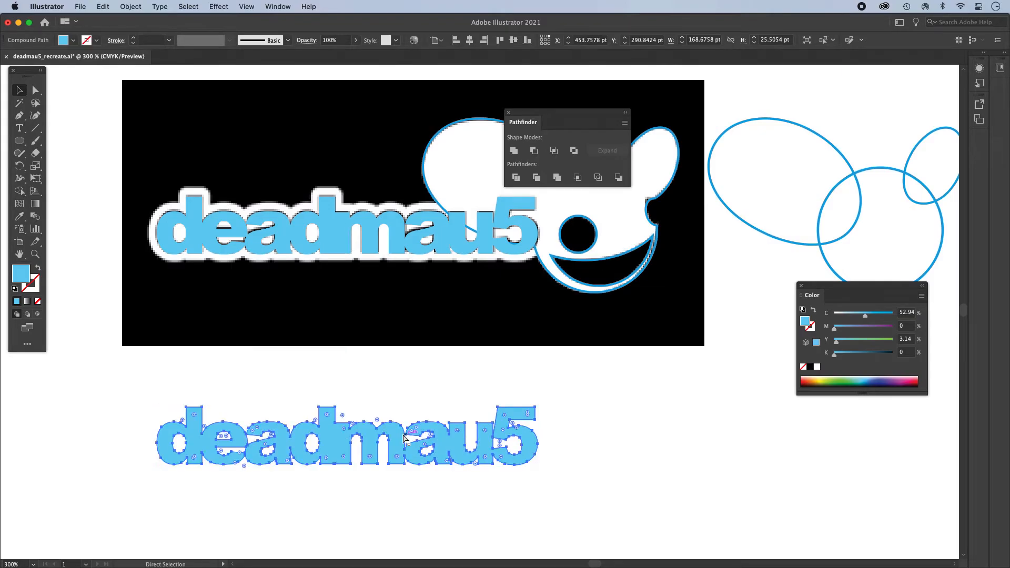
pyautogui.press('super+y')
pyautogui.press('v')
pyautogui.click(620, 435)
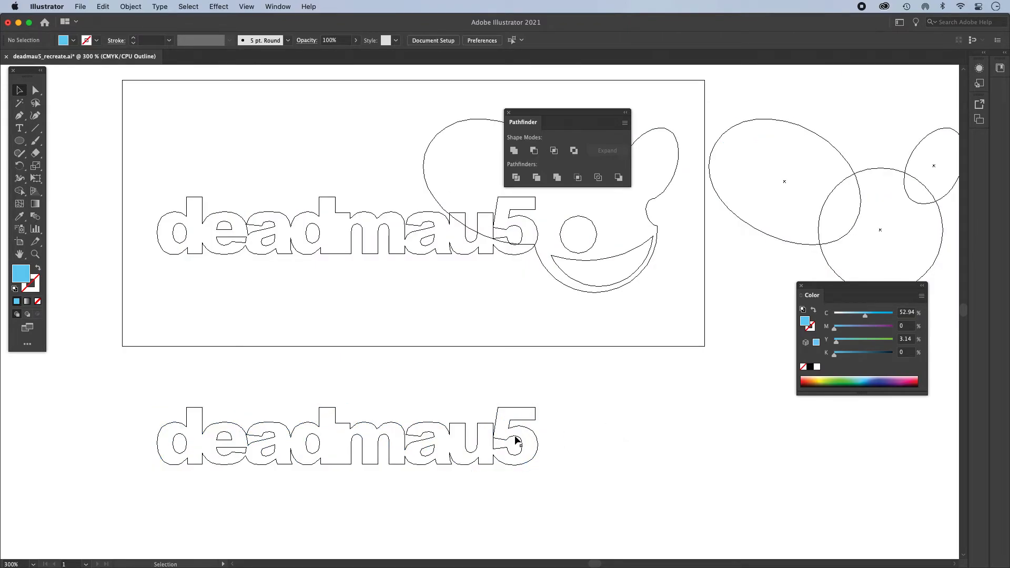
pyautogui.press('a')
pyautogui.press('super+y')
pyautogui.moveTo(600, 383); pyautogui.dragTo(614, 463)
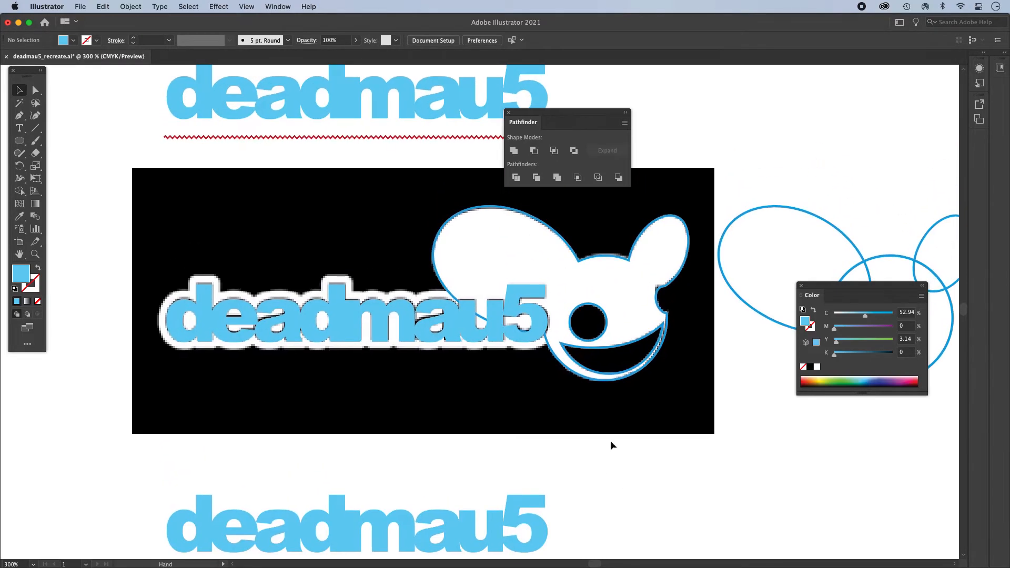
# - Start an Offset Path on the united deadmau5 lettering over the reference image and set the offset to 3.5 pt
pyautogui.keyDown('alt'); pyautogui.keyDown('super'); pyautogui.click(463, 338); pyautogui.keyUp('super'); pyautogui.keyUp('alt')
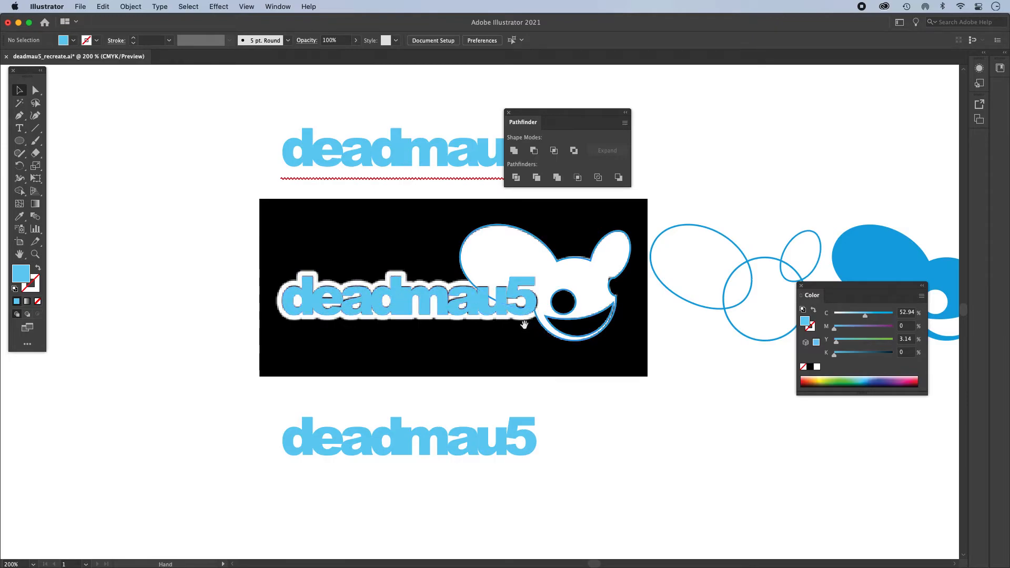
pyautogui.scroll(2, 515, 336)
pyautogui.hscroll(2, 516, 337)
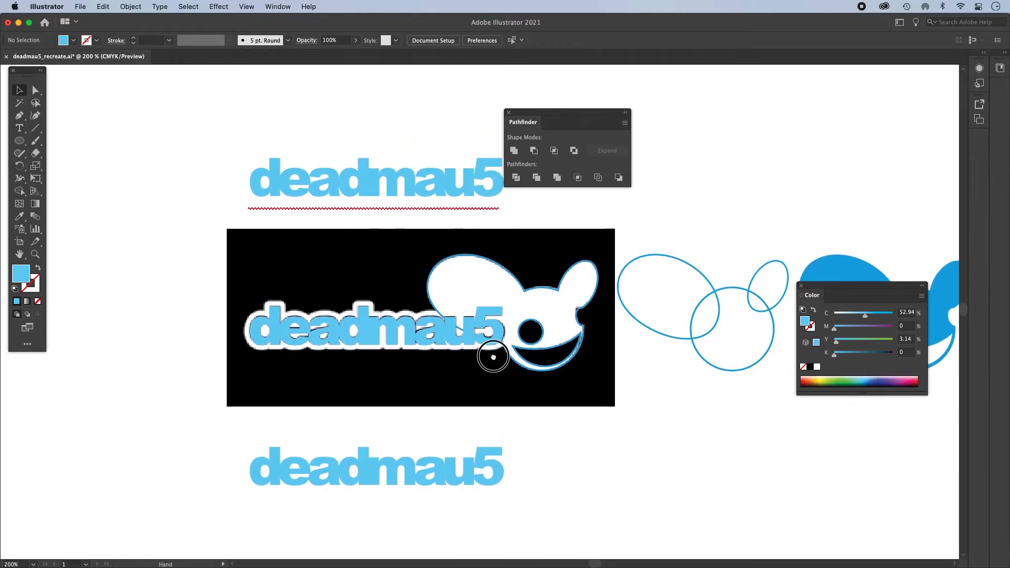
pyautogui.click(412, 332)
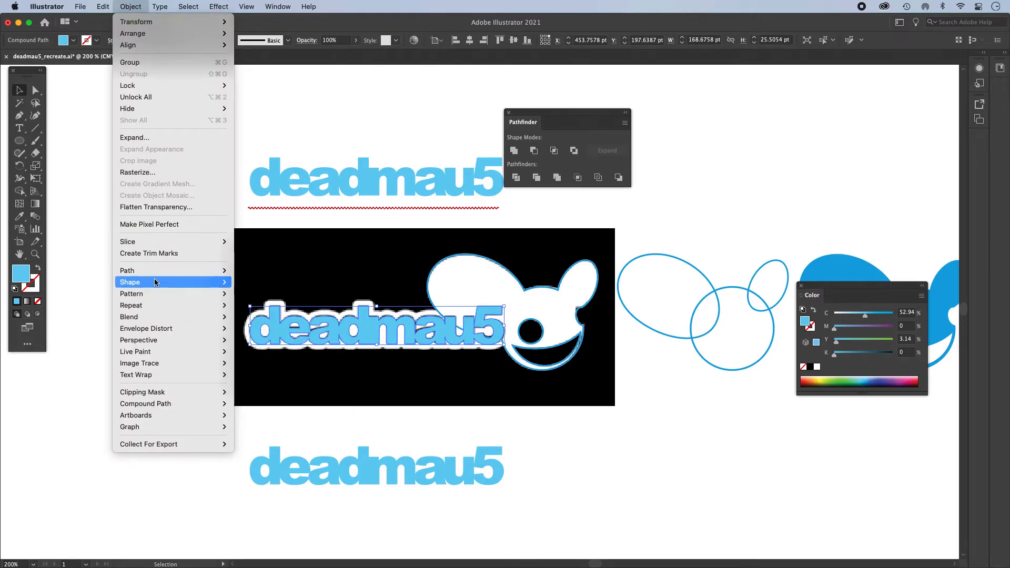
pyautogui.moveTo(179, 272)
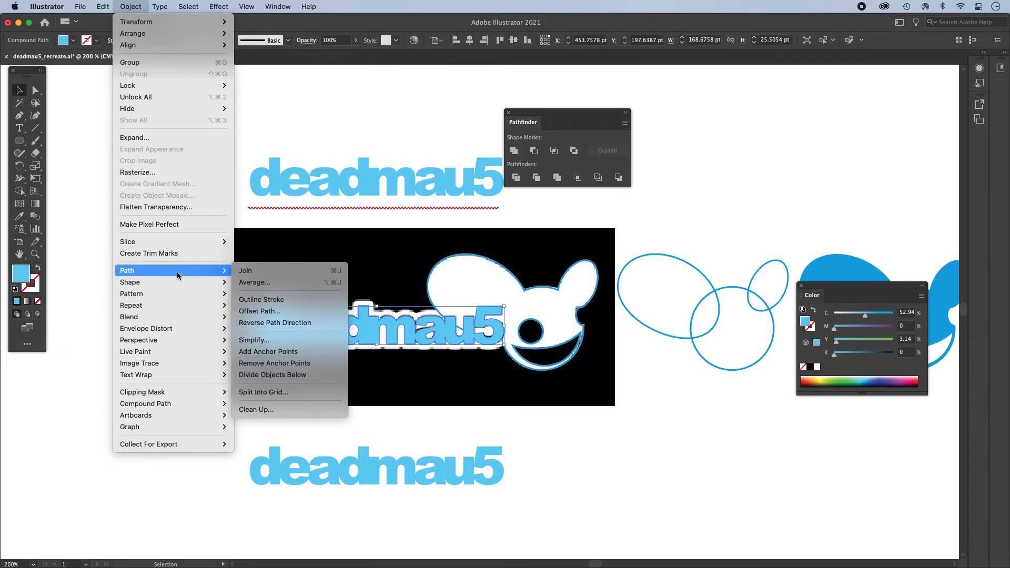
pyautogui.click(265, 315)
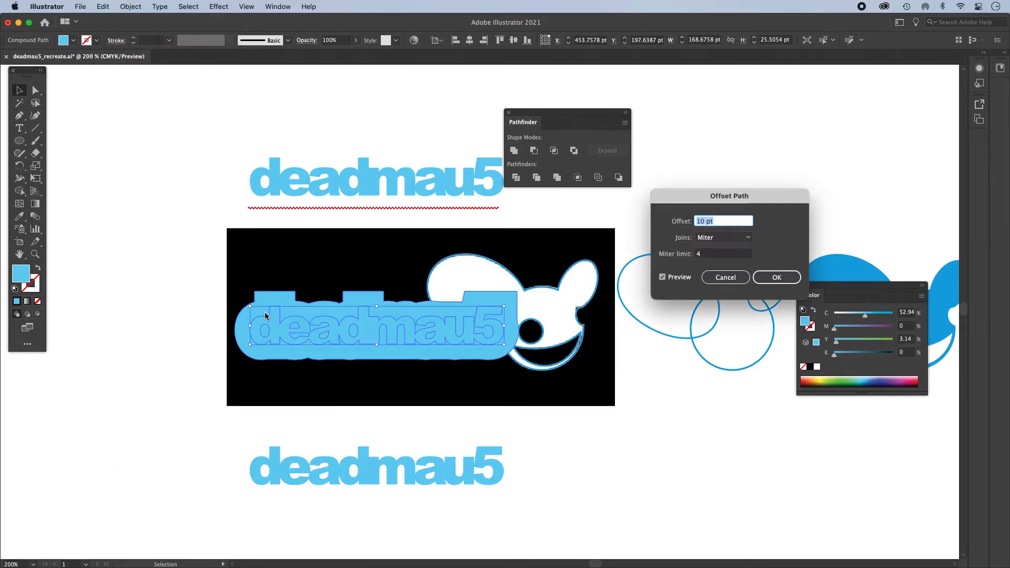
pyautogui.press('BackSpace')
pyautogui.moveTo(709, 203); pyautogui.dragTo(633, 287)
pyautogui.press('Down')
pyautogui.press('Down')
pyautogui.press('Down')
pyautogui.press('Down')
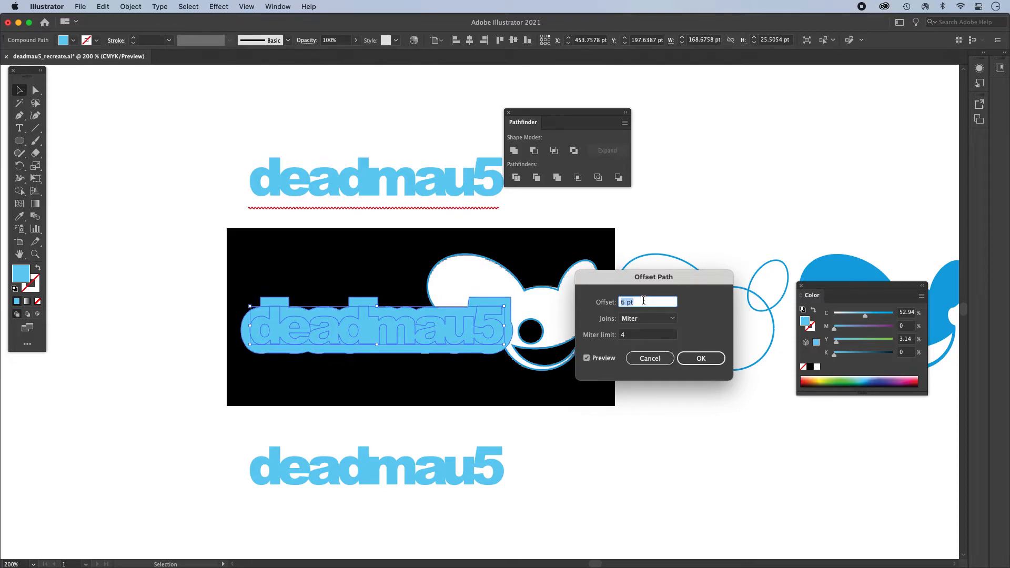
pyautogui.press('Down')
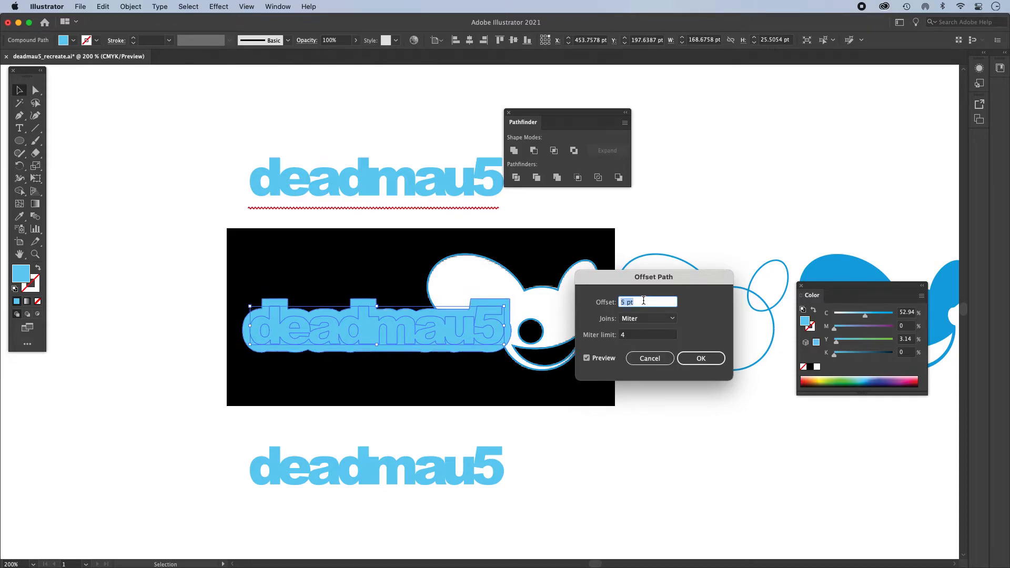
pyautogui.press('Down')
pyautogui.press('Down')
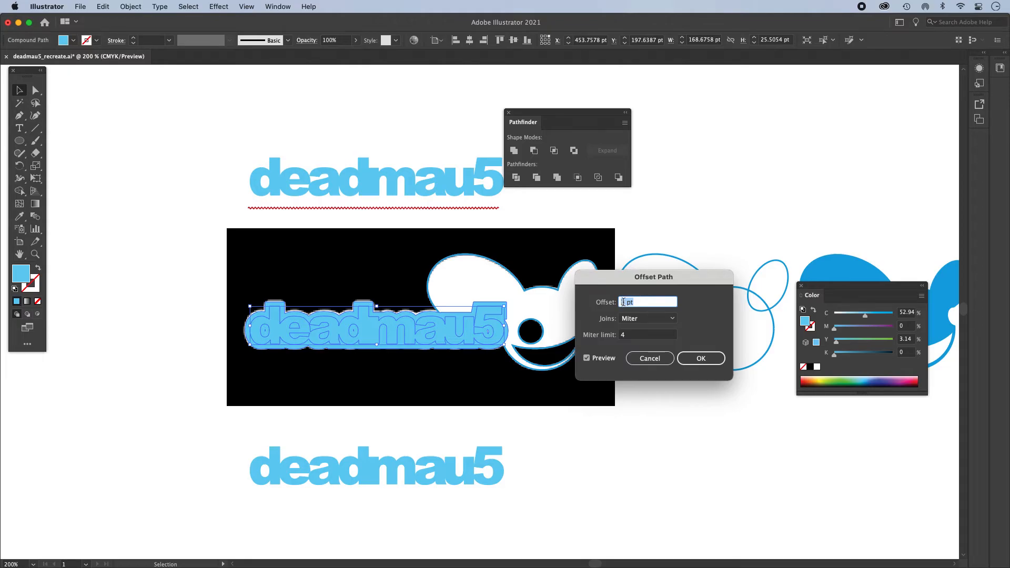
pyautogui.click(623, 302)
pyautogui.click(663, 335)
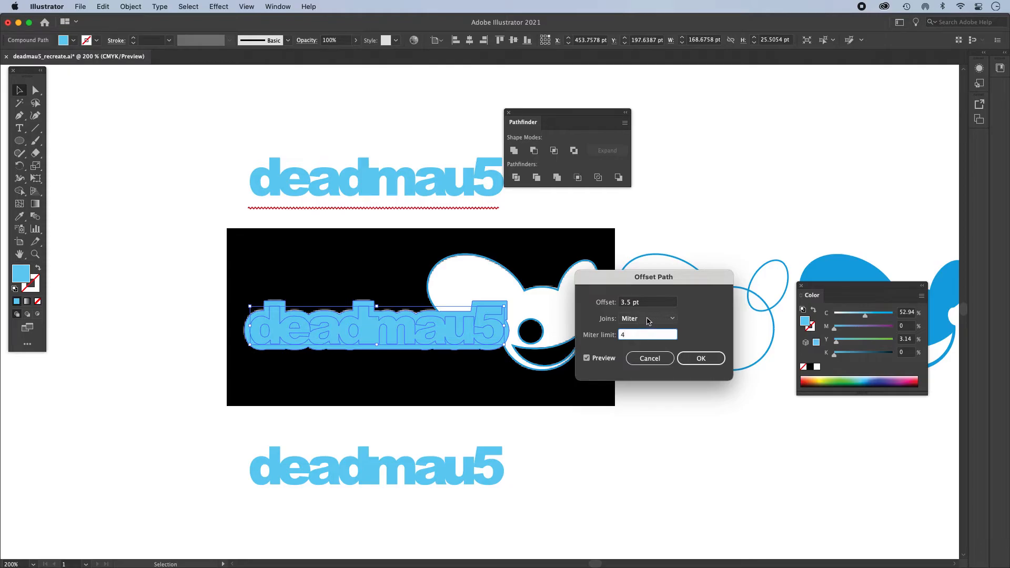
# - Set the offset's joins to Round and apply it to the lettering
pyautogui.click(650, 319)
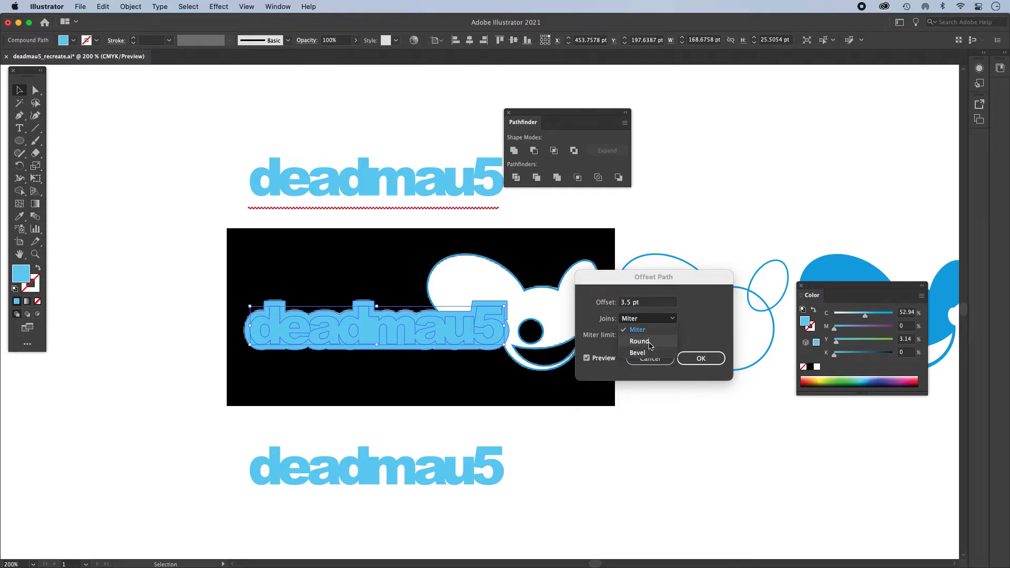
pyautogui.click(650, 342)
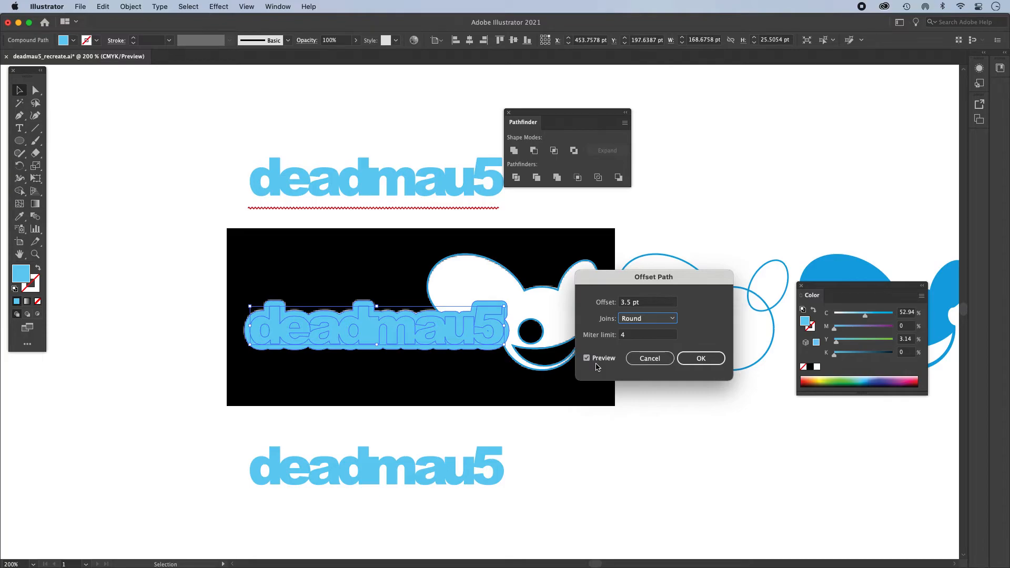
pyautogui.click(701, 358)
# - Examine the offset border's contour around the letters in outline view and return to the preview display
pyautogui.press('z')
pyautogui.click(441, 333)
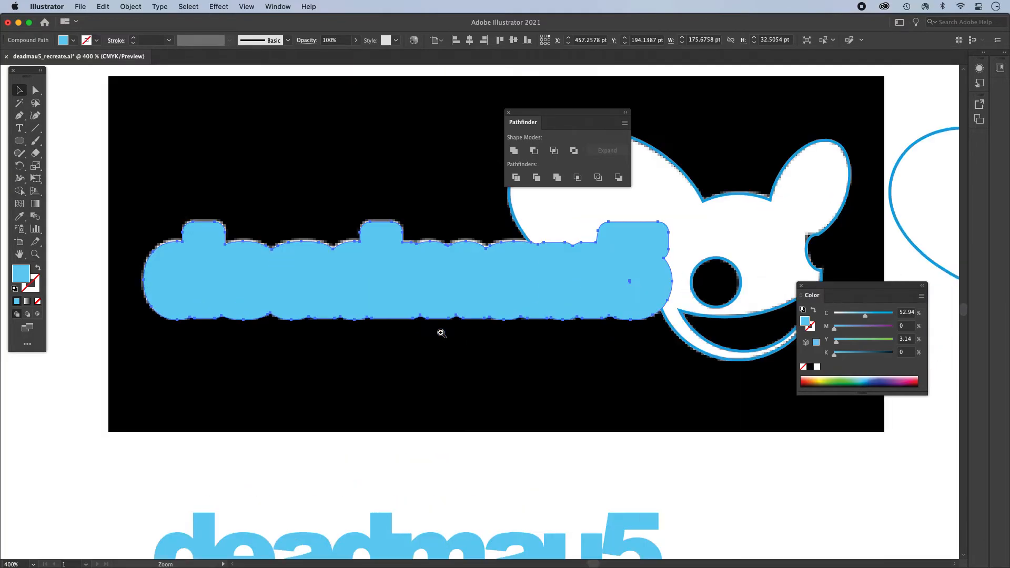
pyautogui.click(447, 329)
pyautogui.press('space')
pyautogui.moveTo(450, 327); pyautogui.dragTo(503, 387)
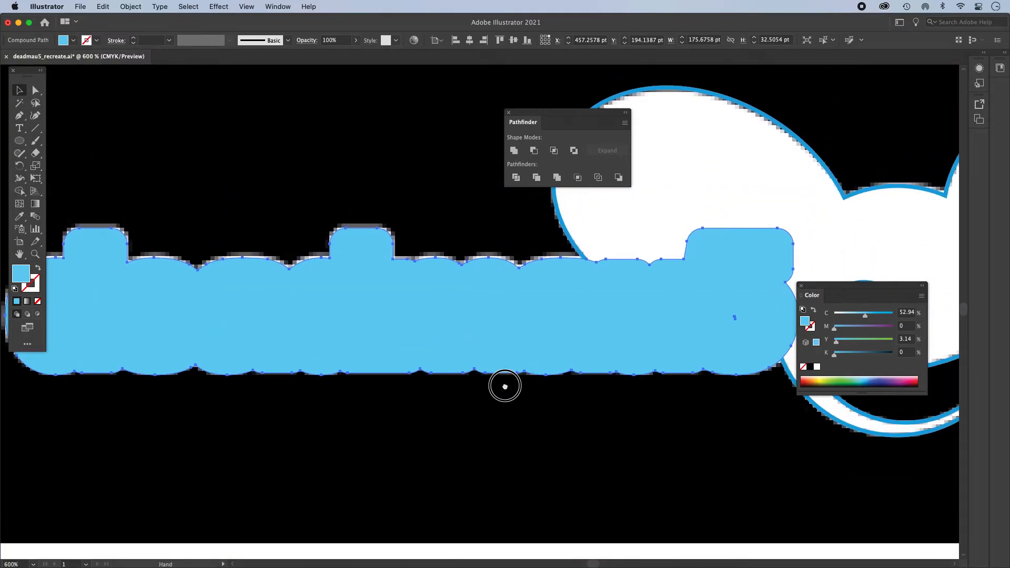
pyautogui.press('super+y')
pyautogui.press('space')
pyautogui.moveTo(269, 291); pyautogui.dragTo(349, 289)
pyautogui.press('alt+super+space')
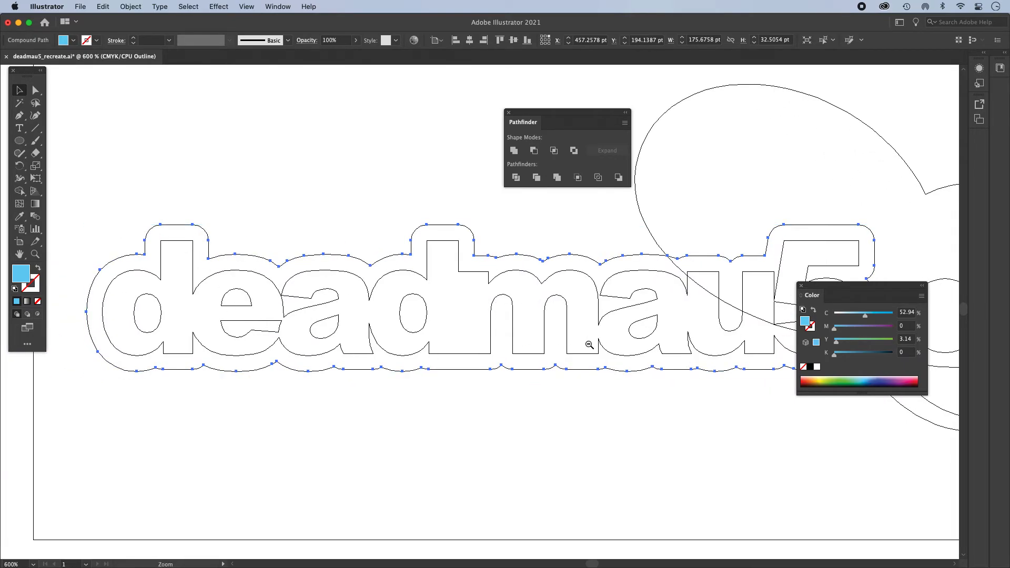
pyautogui.click(589, 345)
pyautogui.moveTo(544, 112); pyautogui.dragTo(772, 80)
pyautogui.click(642, 243)
pyautogui.press('a')
pyautogui.hotkey('ctrl', 'y')
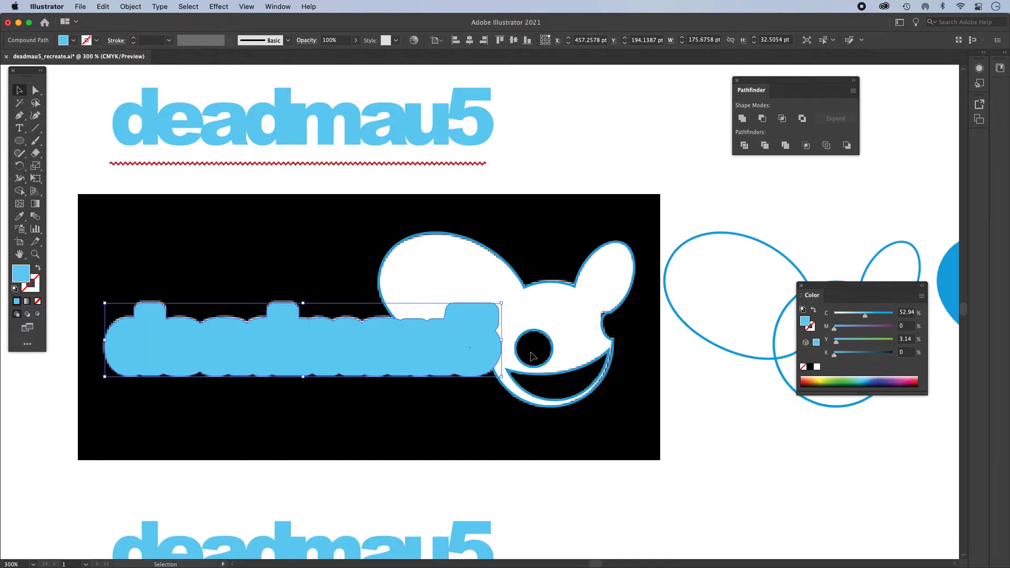
# - Move the reference image straight down, below the spare copy of the deadmau5 lettering
pyautogui.hotkey('ctrl', '-')
pyautogui.moveTo(514, 327); pyautogui.dragTo(538, 235)
pyautogui.press('v')
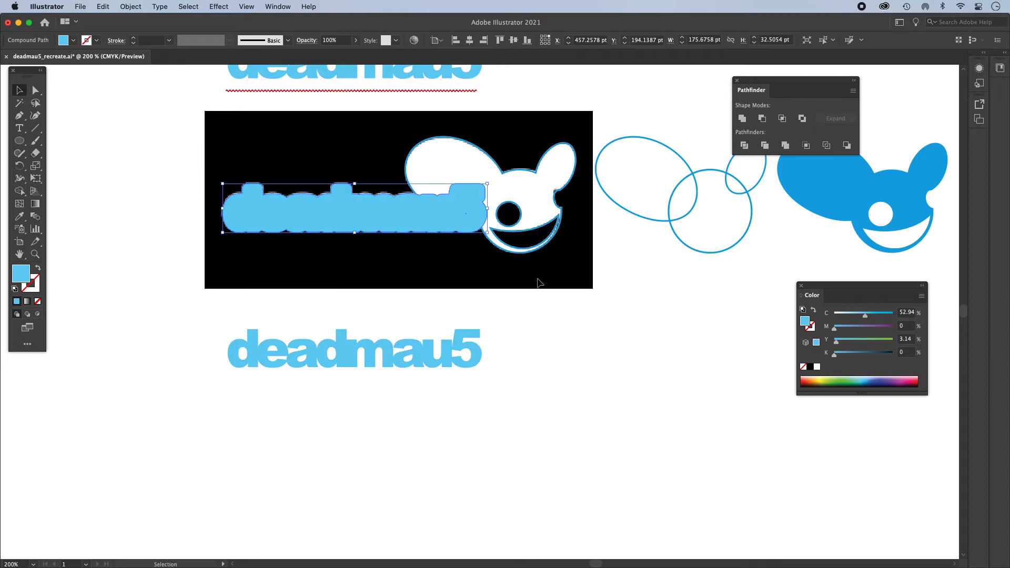
pyautogui.press('super+alt')
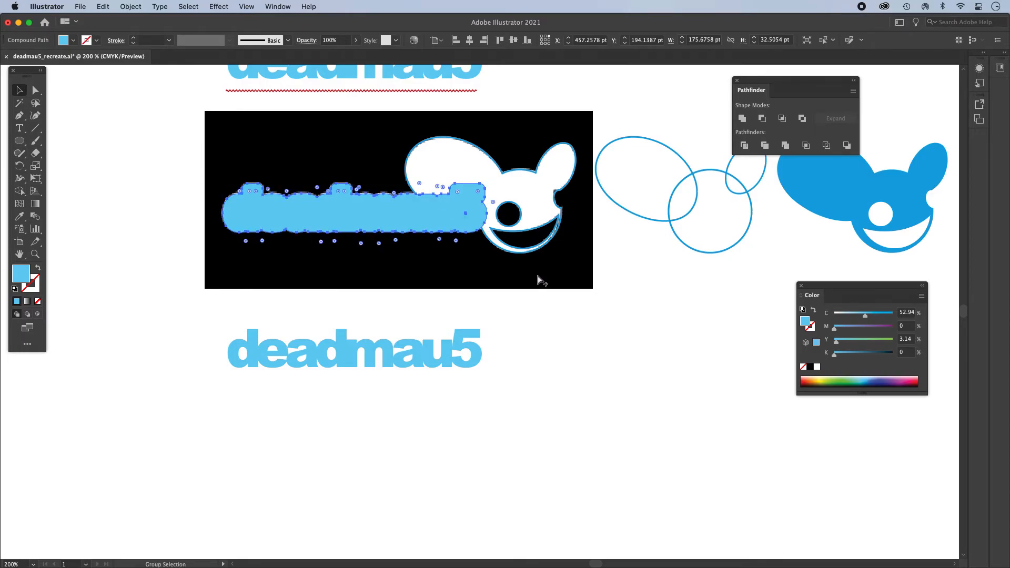
pyautogui.click(575, 282)
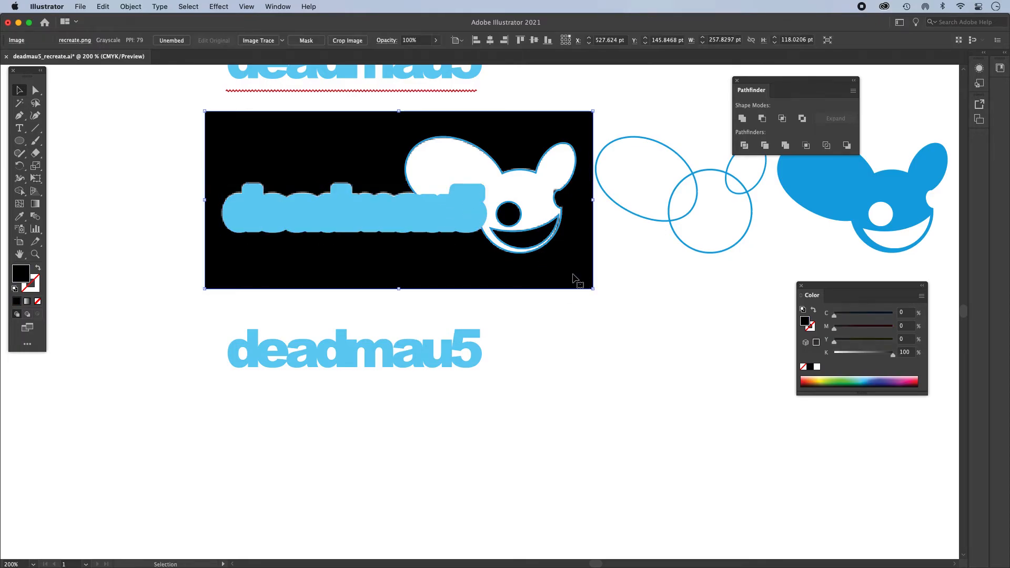
pyautogui.moveTo(531, 124); pyautogui.dragTo(534, 419)
# - Fill the inner deadmau5 lettering on top of the offset border shape with white
pyautogui.scroll(1, 478, 296)
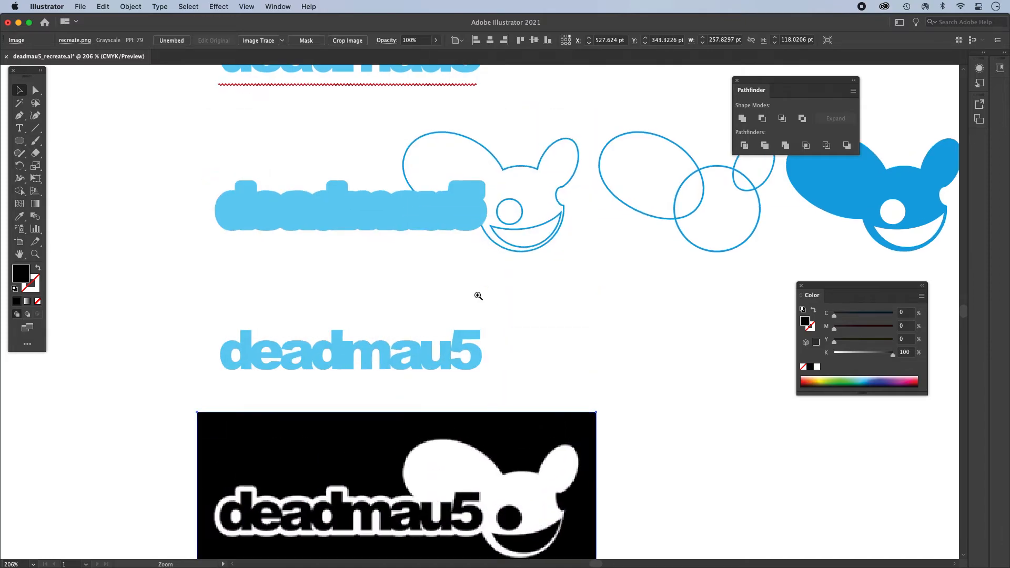
pyautogui.scroll(3, 478, 295)
pyautogui.click(485, 294)
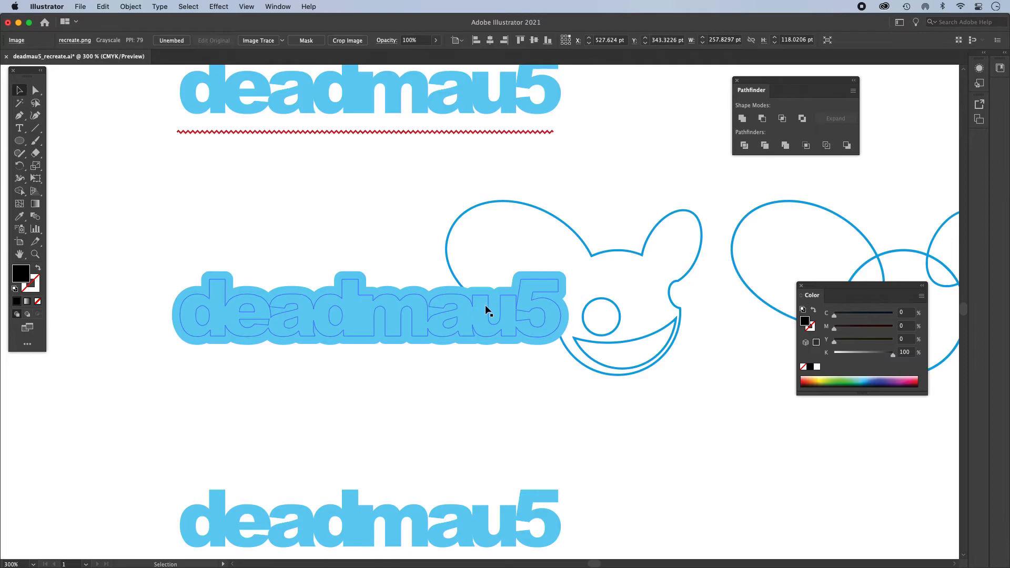
pyautogui.click(484, 305)
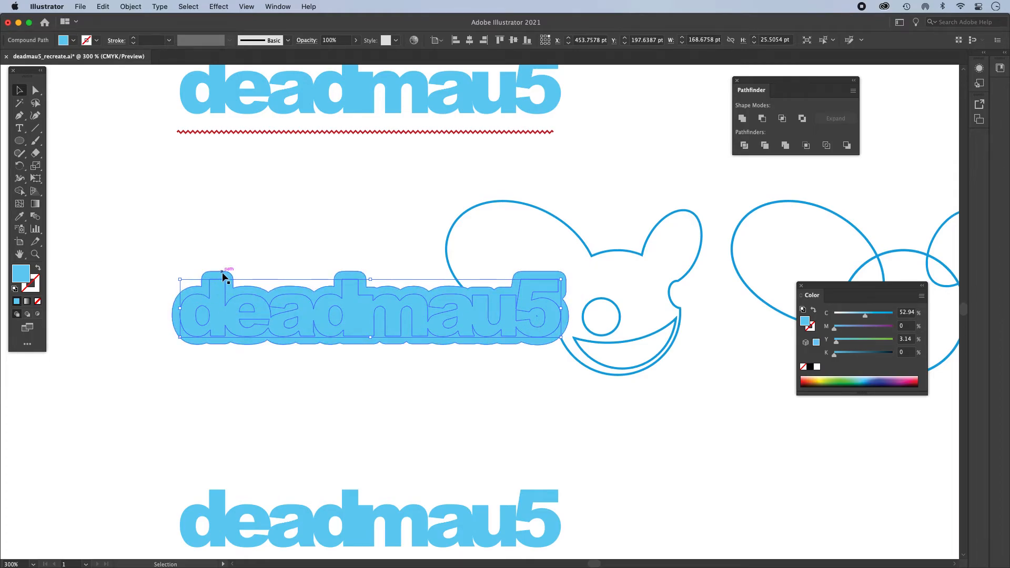
pyautogui.click(219, 243)
pyautogui.click(225, 299)
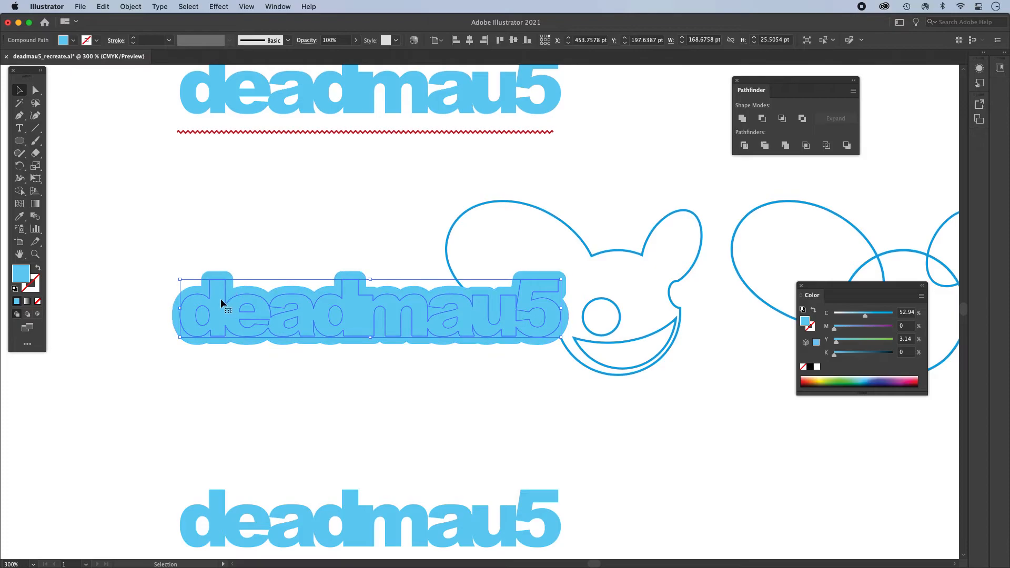
pyautogui.click(816, 366)
pyautogui.click(487, 420)
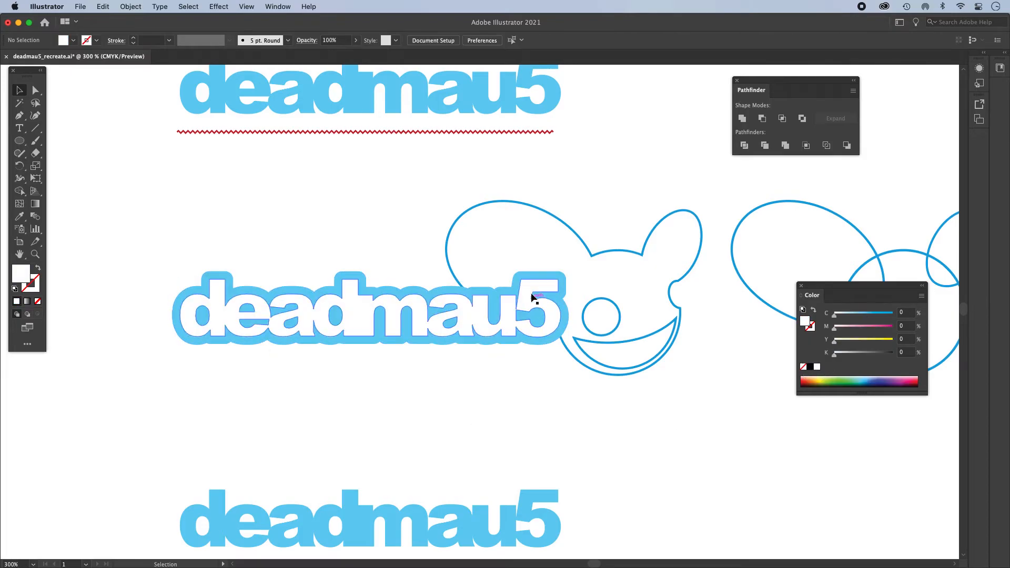
# - Subtract the white deadmau5 lettering from the blue offset border shape with Minus Front
pyautogui.click(453, 314)
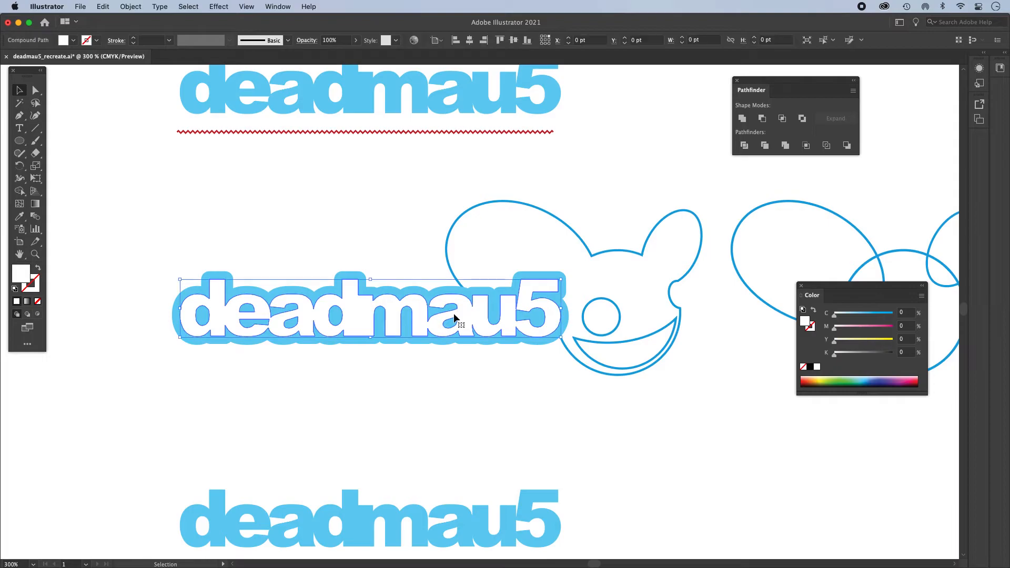
pyautogui.keyDown('shift'); pyautogui.click(356, 272); pyautogui.keyUp('shift')
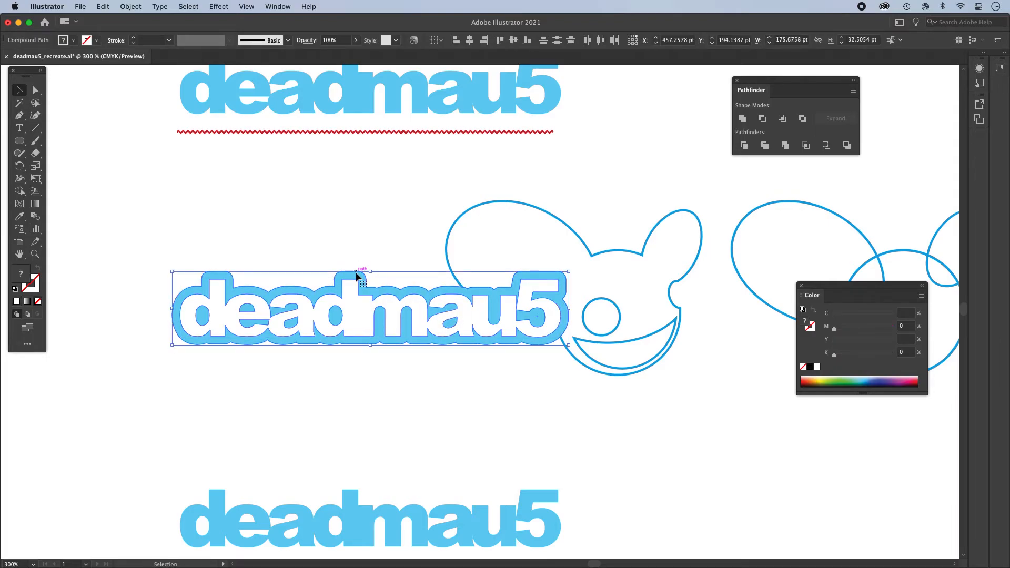
pyautogui.click(763, 118)
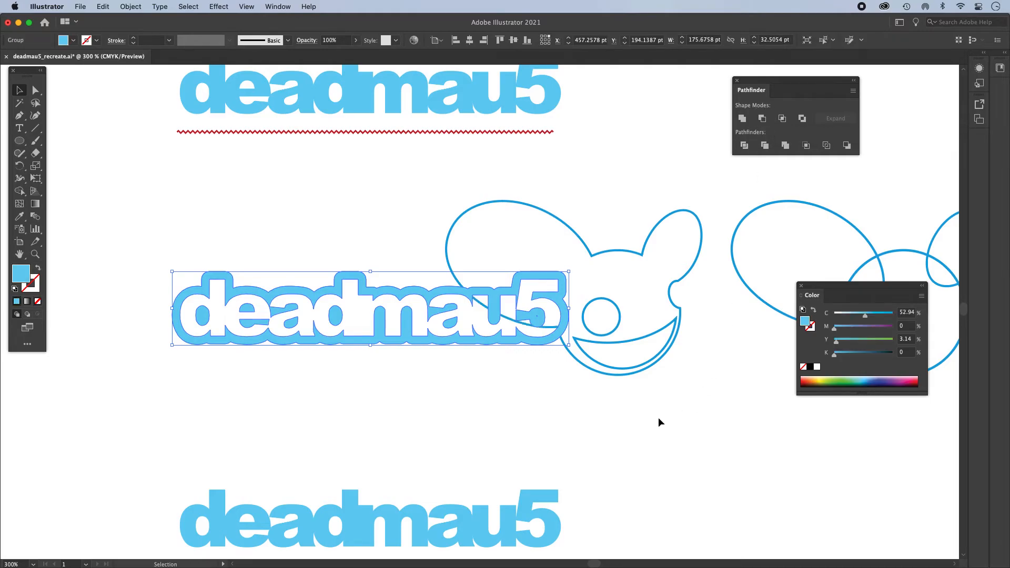
pyautogui.click(578, 409)
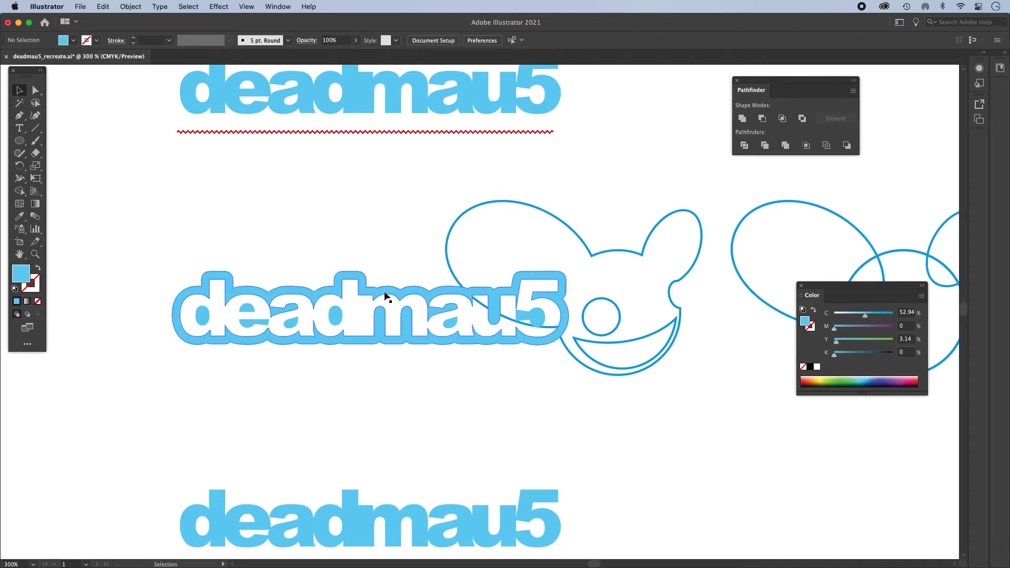
# - Give the traced mouse head the border's light blue fill without a stroke, using the Eyedropper
pyautogui.click(485, 206)
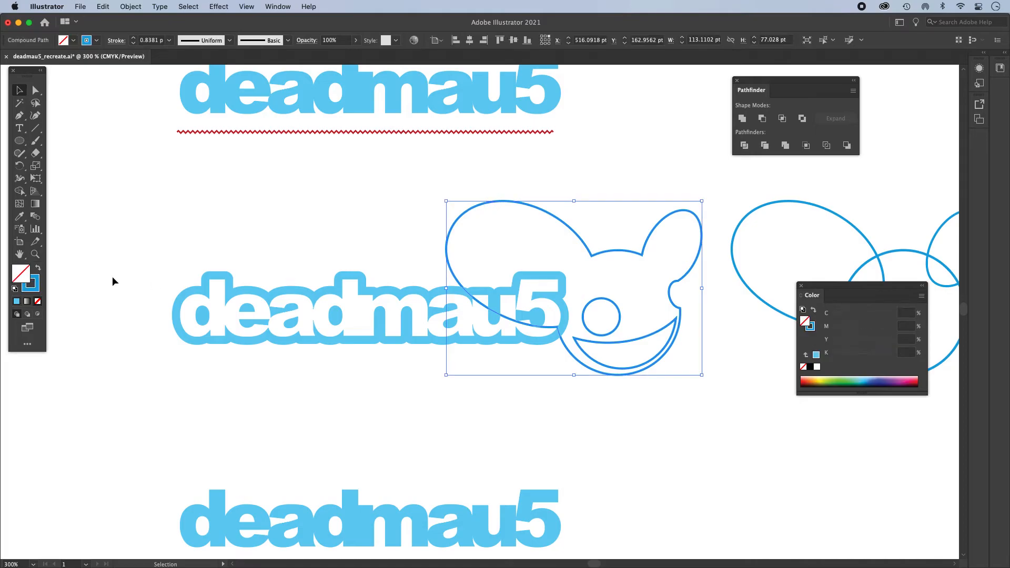
pyautogui.click(19, 216)
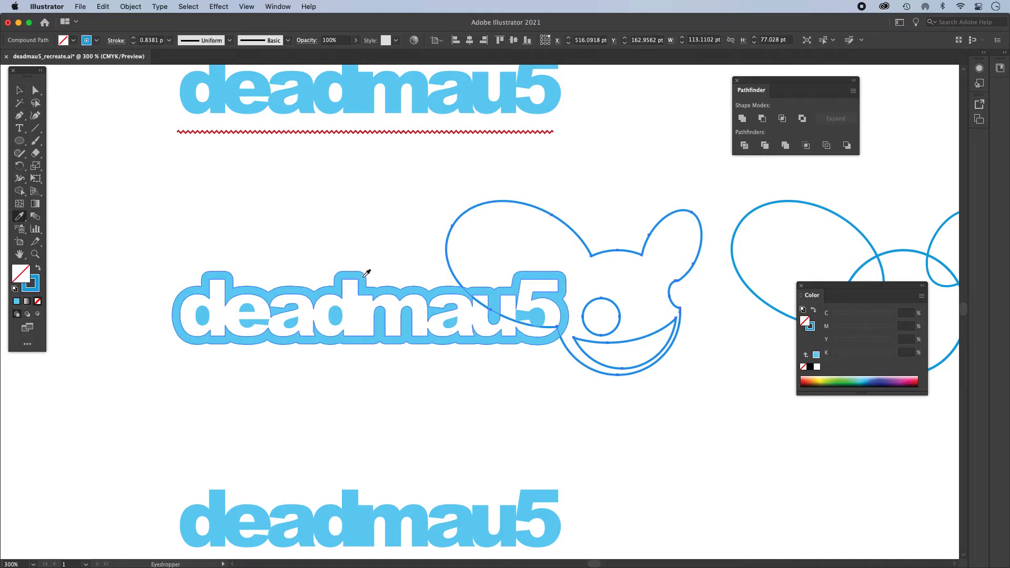
pyautogui.click(363, 277)
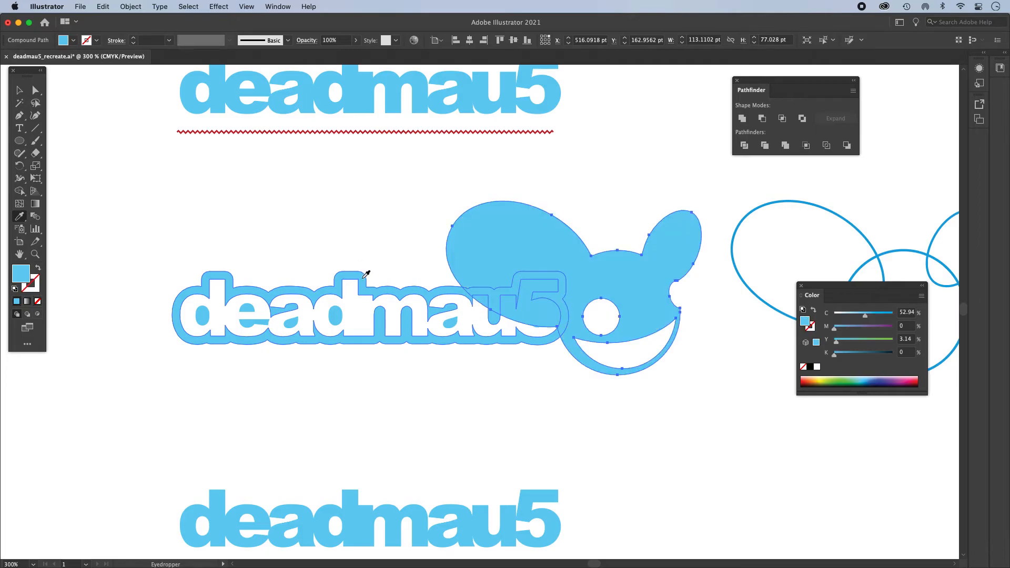
pyautogui.press('v')
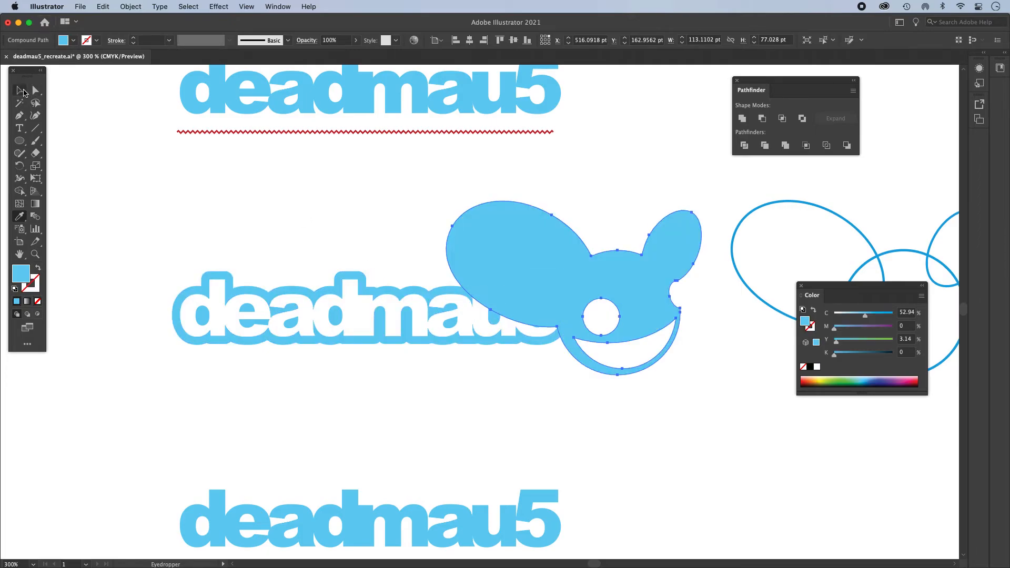
pyautogui.click(302, 206)
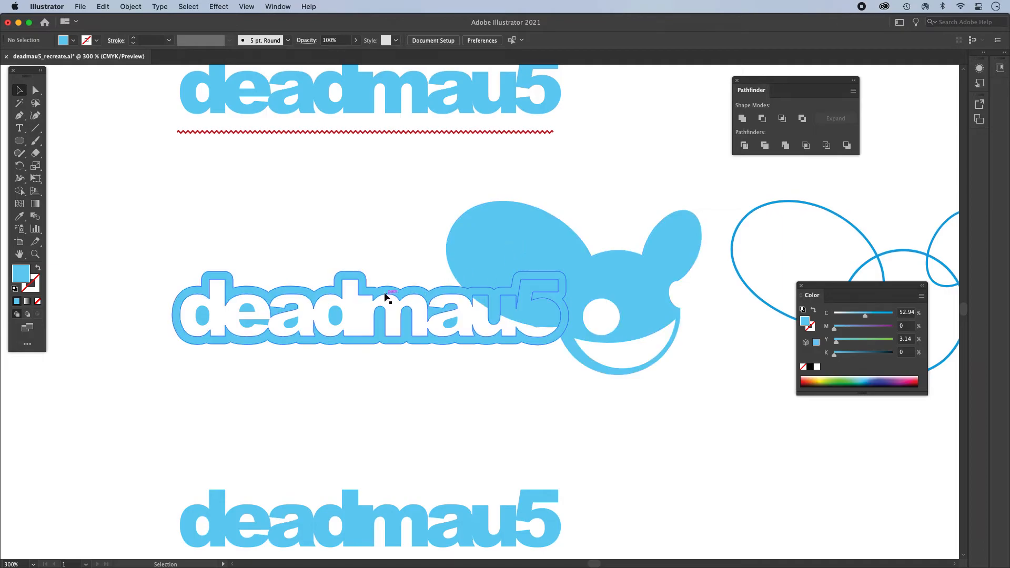
# - Undo the mouse head's fill and the subtraction of the lettering from the border
pyautogui.press('a')
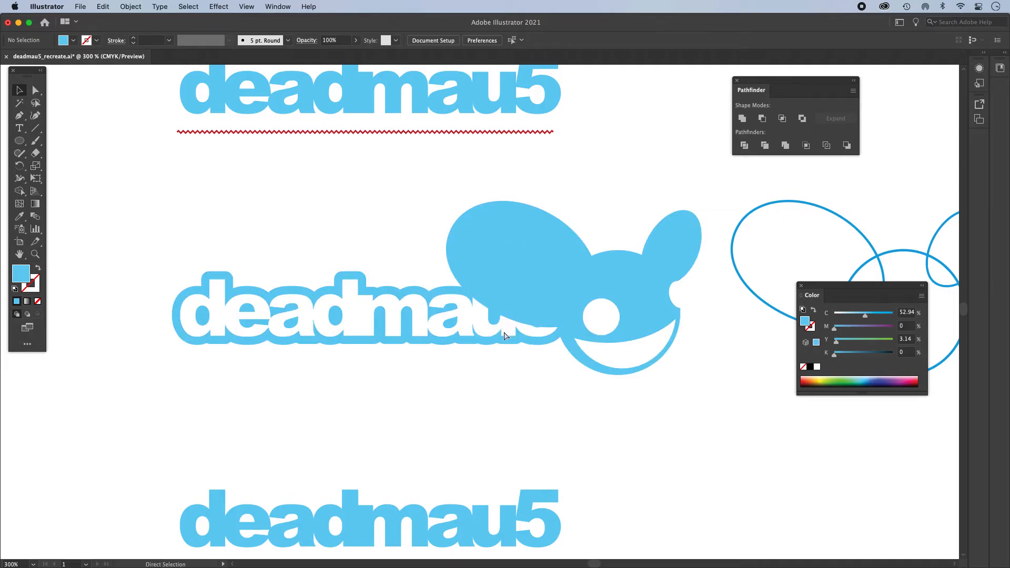
pyautogui.press('super+z')
pyautogui.click(504, 335)
# - Move the white lettering down off the offset border shape and return it to its original position
pyautogui.press('v')
pyautogui.moveTo(484, 332); pyautogui.dragTo(493, 363)
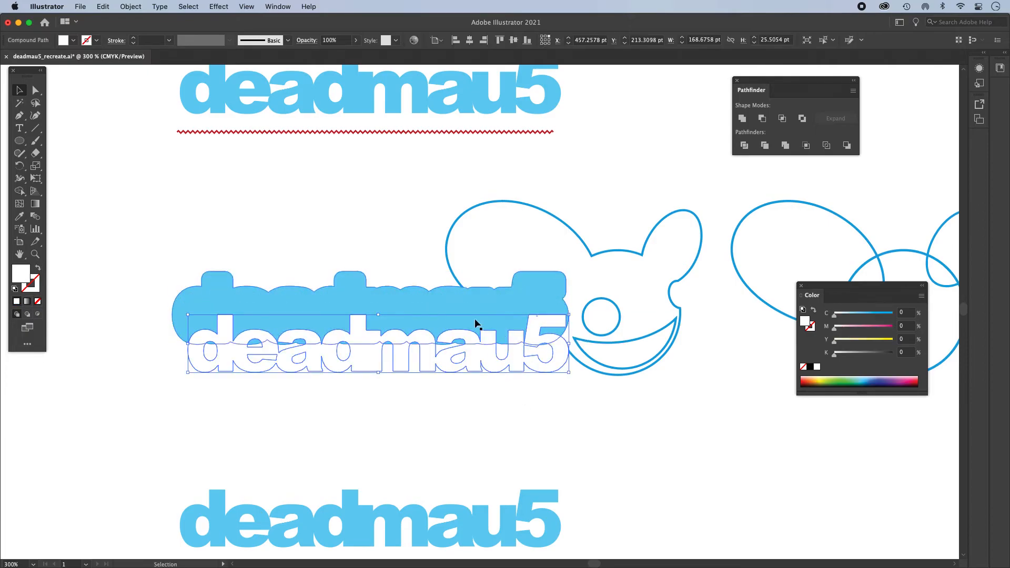
pyautogui.moveTo(484, 323); pyautogui.dragTo(476, 288)
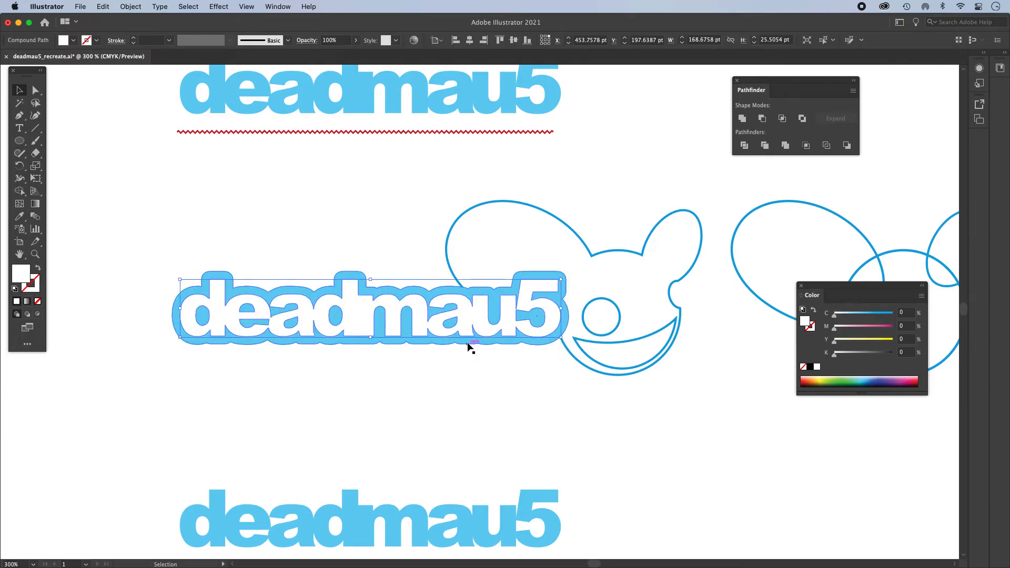
# - Unite the blue lettering border with the traced mouse head using the Pathfinder's Unite operation
pyautogui.click(550, 276)
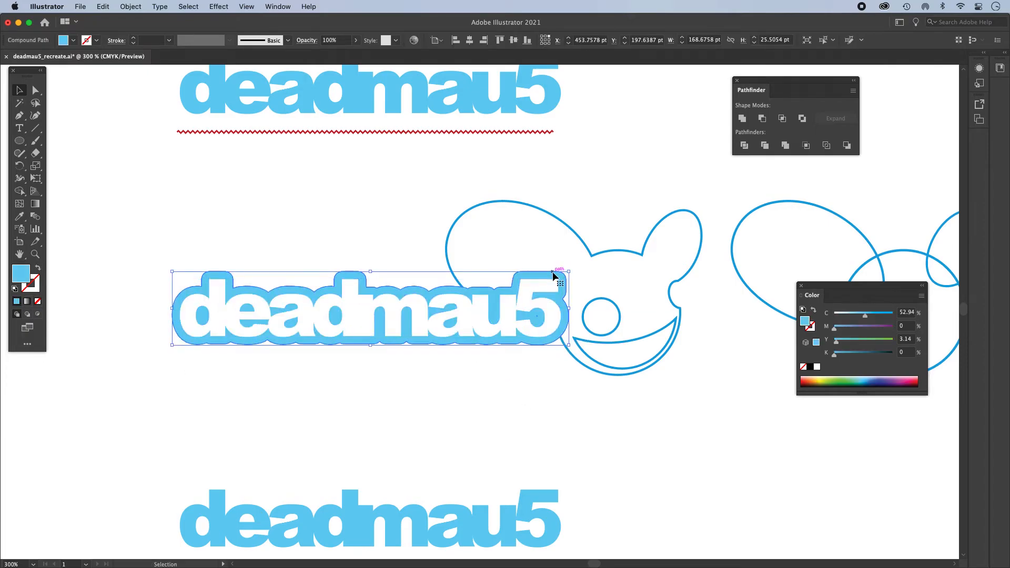
pyautogui.keyDown('shift'); pyautogui.click(573, 231); pyautogui.keyUp('shift')
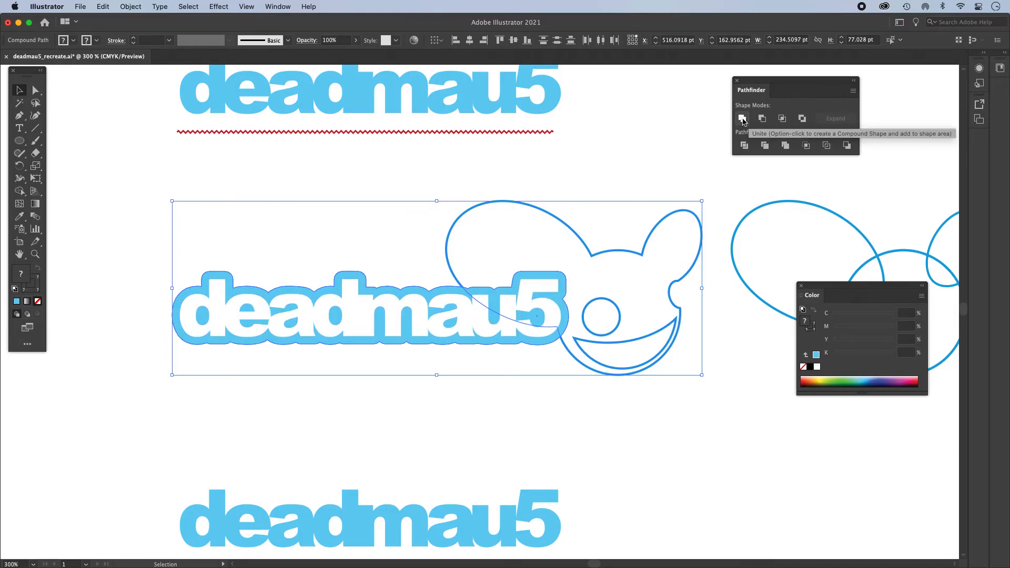
pyautogui.click(742, 118)
pyautogui.click(618, 144)
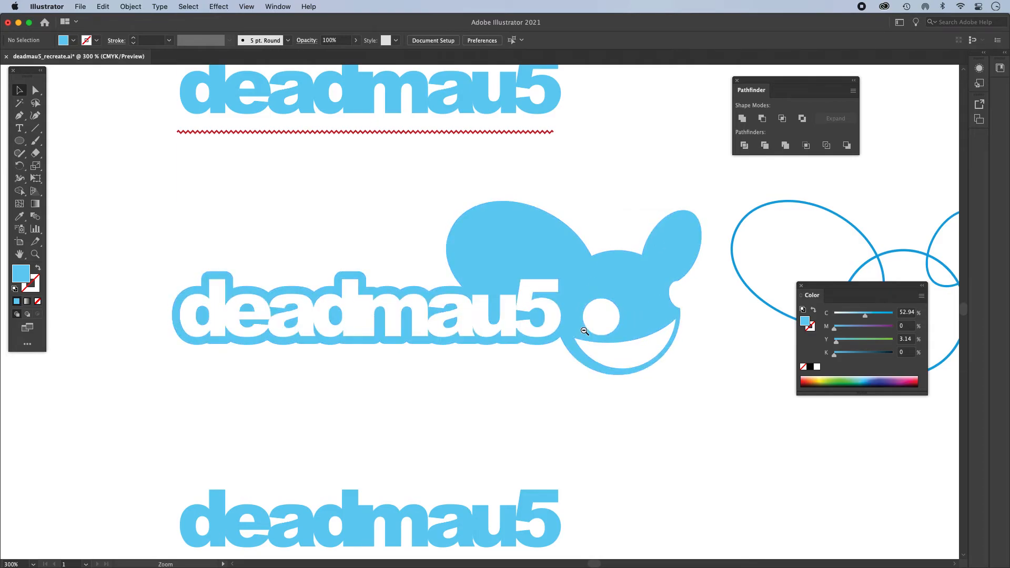
# - Draw a rectangle about 269 × 106 pt over the logo, fill it orange-red and send it to the back
pyautogui.keyDown('alt'); pyautogui.keyDown('super'); pyautogui.click(561, 322); pyautogui.keyUp('super'); pyautogui.keyUp('alt')
pyautogui.moveTo(559, 328)
pyautogui.mouseDown()
pyautogui.moveTo(583, 274)
pyautogui.moveTo(567, 317)
pyautogui.mouseUp()
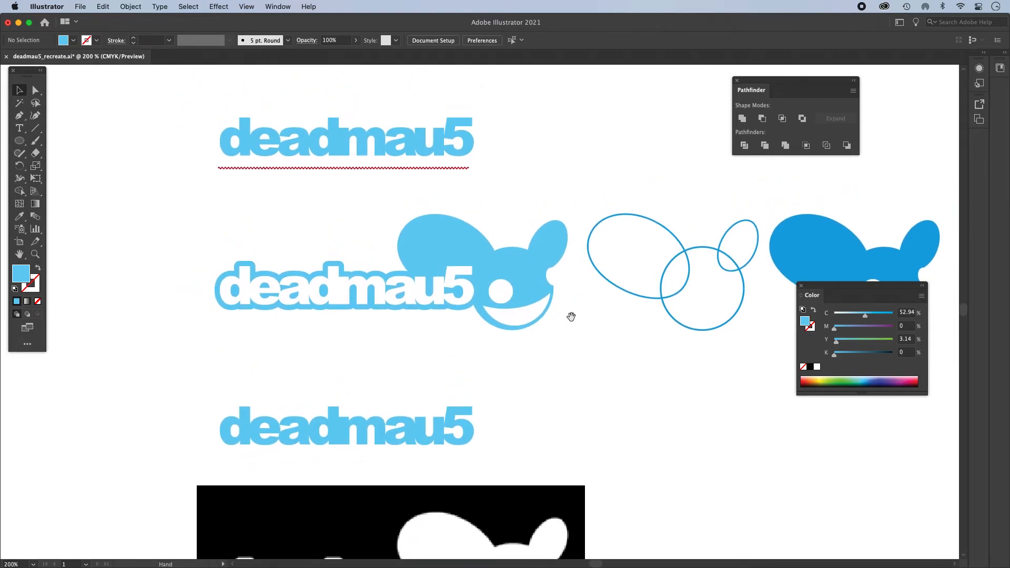
pyautogui.moveTo(14, 139); pyautogui.dragTo(58, 140)
pyautogui.moveTo(172, 196); pyautogui.dragTo(578, 355)
pyautogui.click(812, 379)
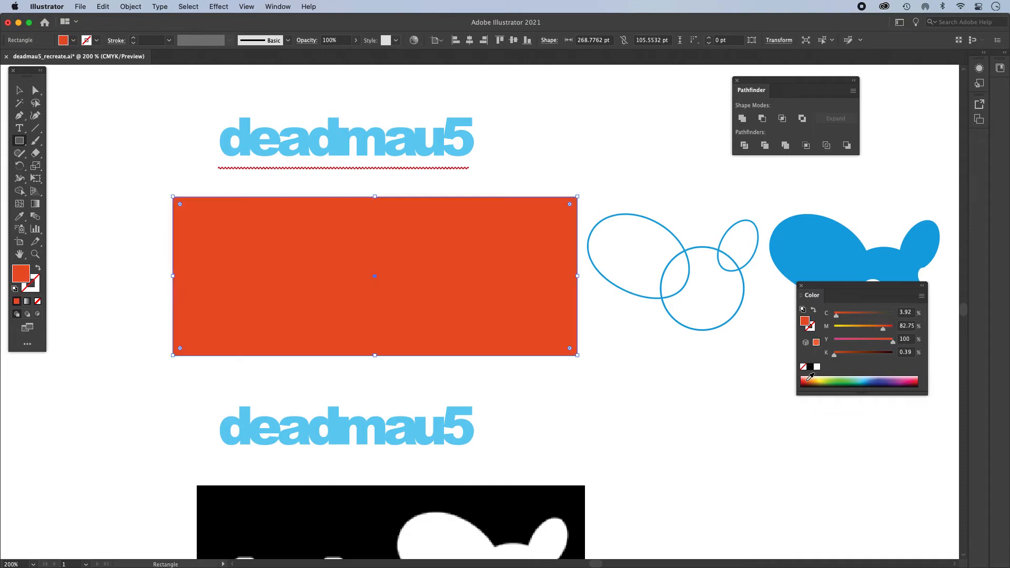
pyautogui.press('super+shift+bracketleft')
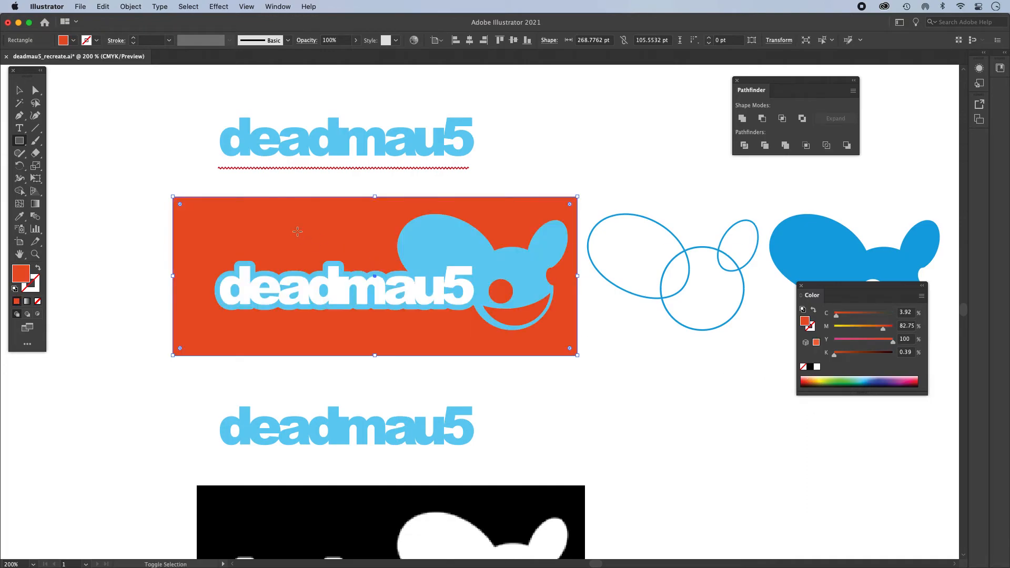
# - Narrow the orange-red background rectangle from its left side to about 250 pt wide
pyautogui.click(17, 91)
pyautogui.press('super+shift+a')
pyautogui.click(333, 219)
pyautogui.moveTo(172, 276); pyautogui.dragTo(201, 276)
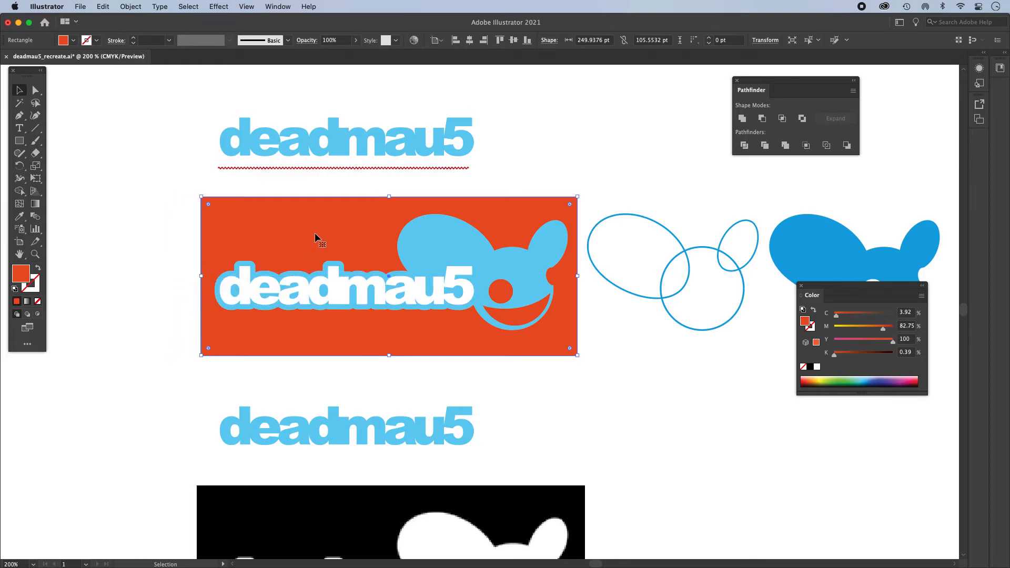
pyautogui.press('super+shift+a')
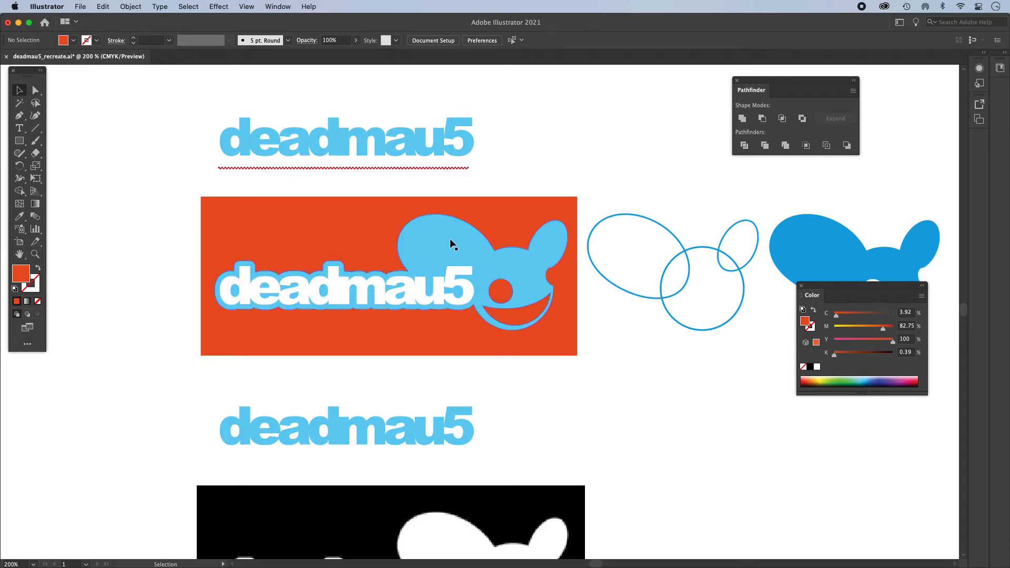
# - Inspect the paths of the white lettering and the united mouse-head shape in Outline view, and return to Preview
pyautogui.click(465, 275)
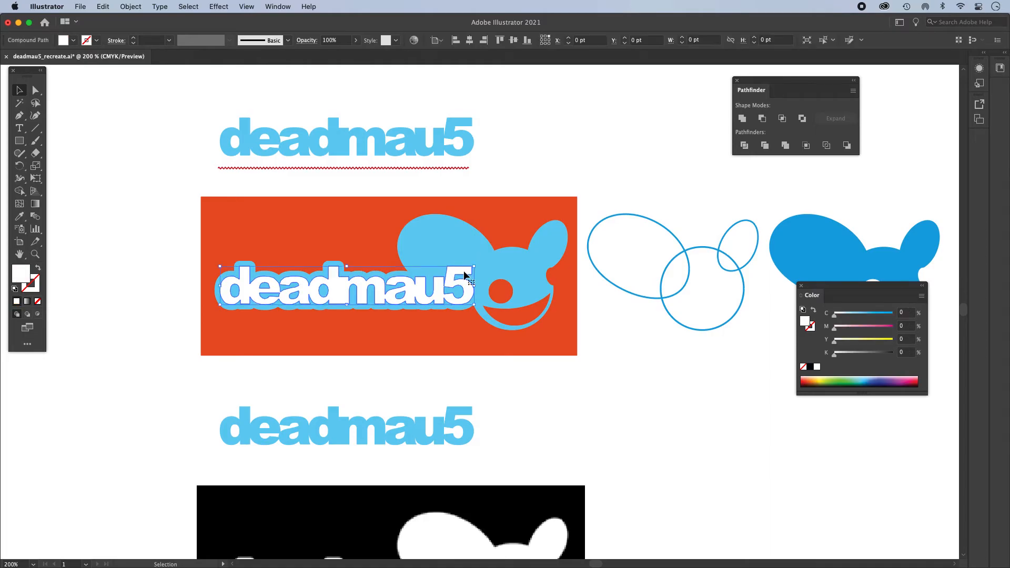
pyautogui.keyDown('shift'); pyautogui.click(448, 246); pyautogui.keyUp('shift')
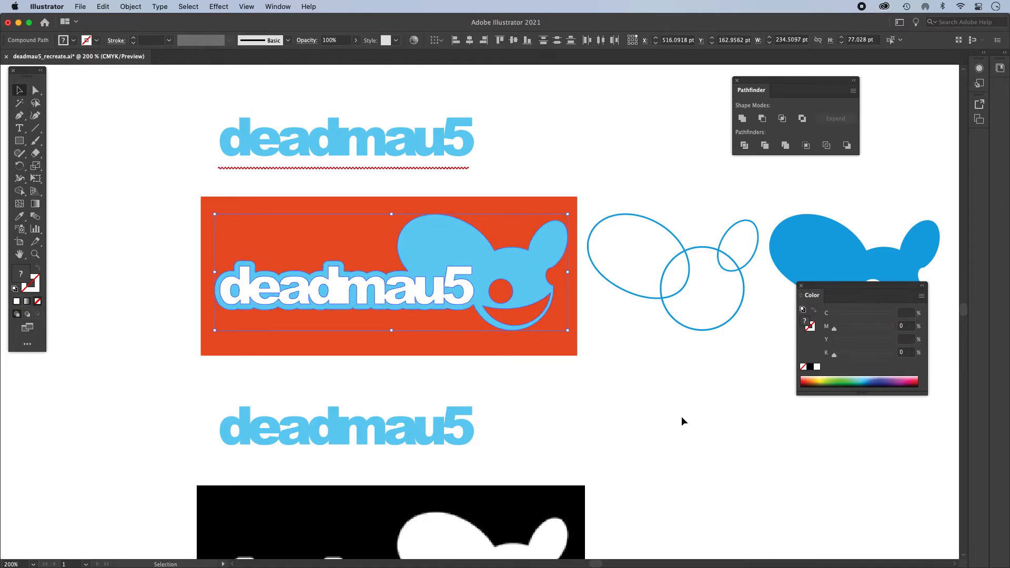
pyautogui.press('a')
pyautogui.press('super+y')
pyautogui.click(645, 412)
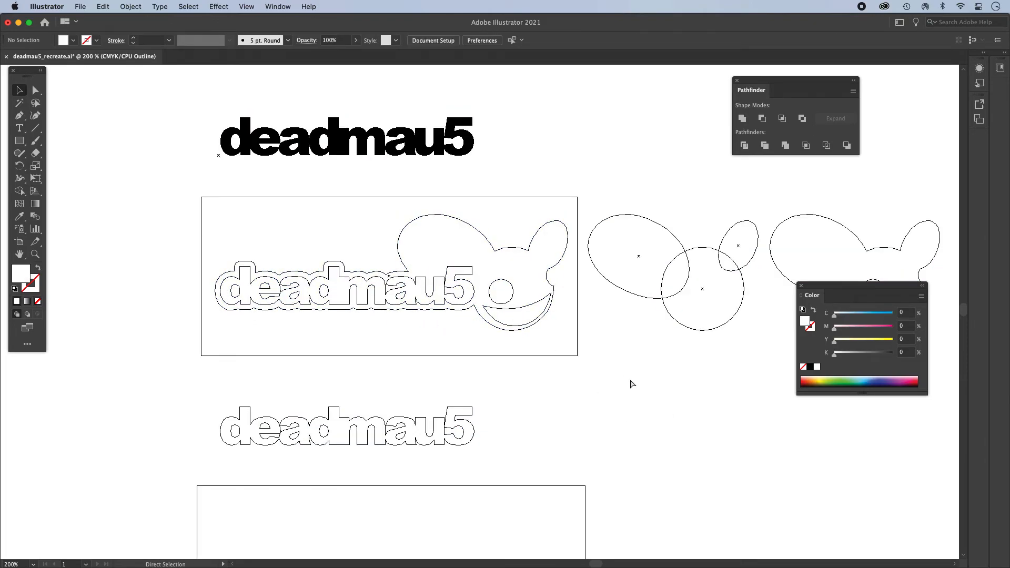
pyautogui.press('super+y')
# - Subtract the white deadmau5 lettering from the united border and mouse-head shape with Minus Front
pyautogui.press('v')
pyautogui.click(456, 275)
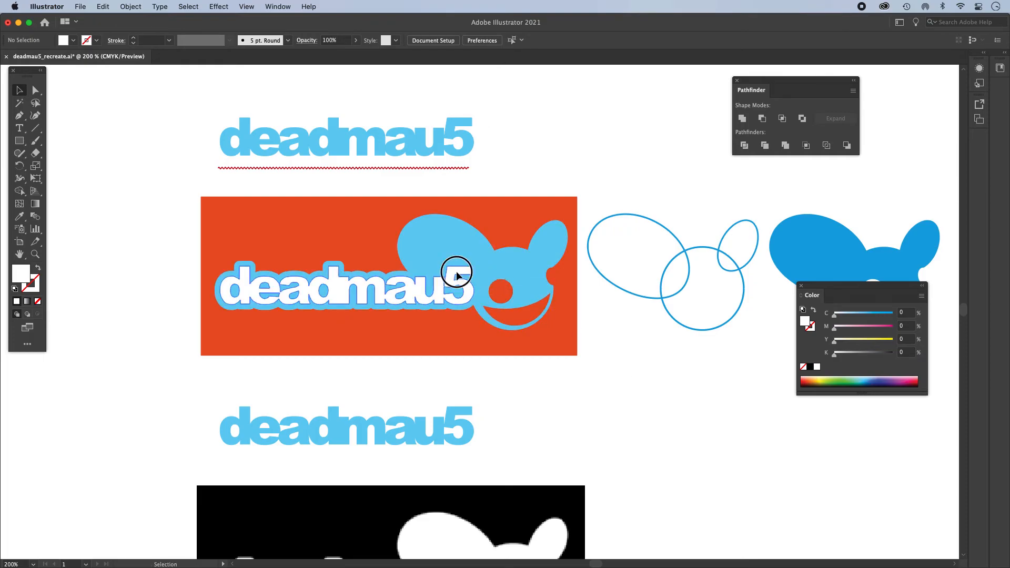
pyautogui.click(452, 245)
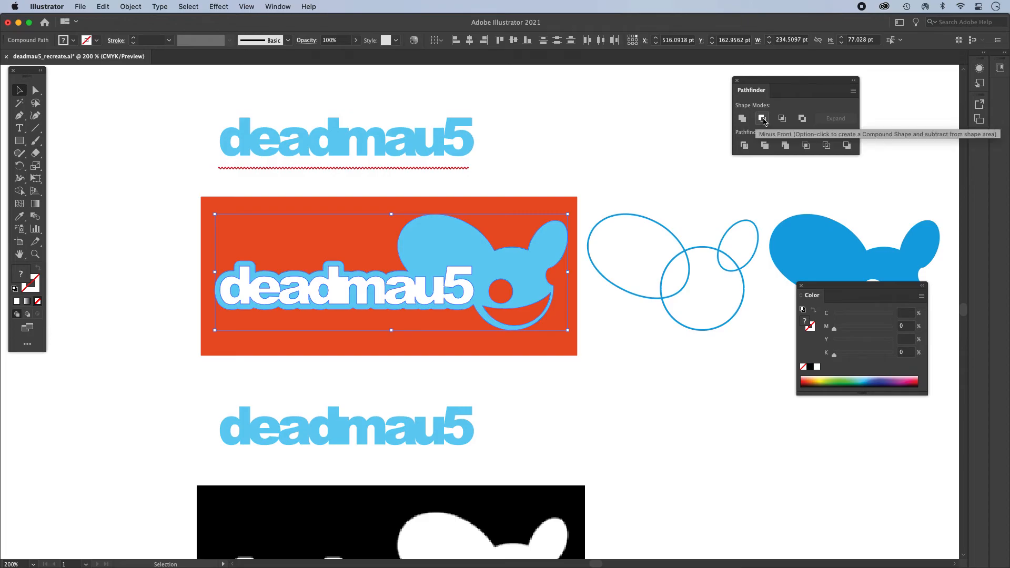
pyautogui.click(762, 119)
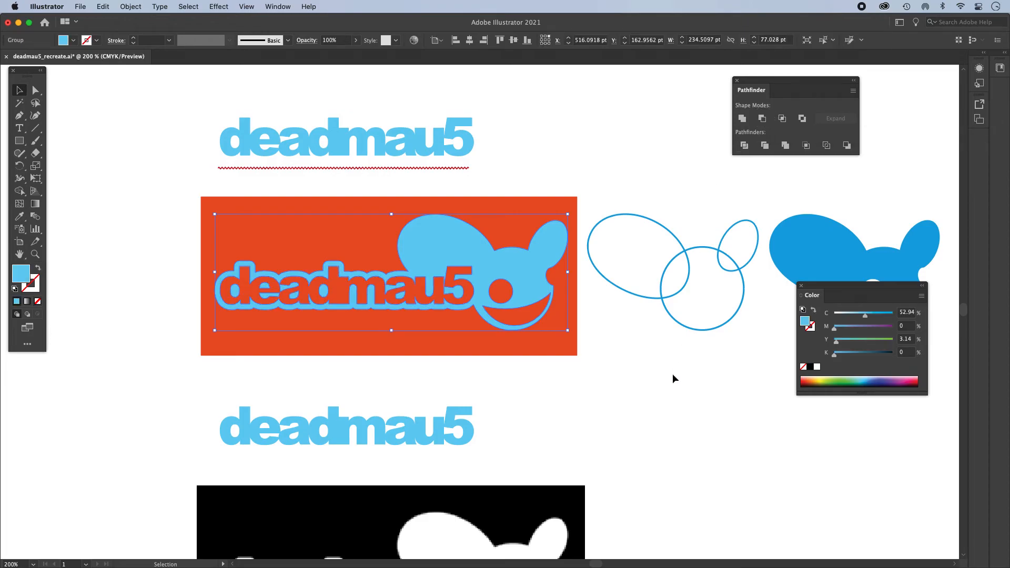
pyautogui.click(665, 390)
# - Move the cut-out logo slightly up and to the left on the background rectangle and compare it with the reference image
pyautogui.moveTo(528, 275)
pyautogui.mouseDown()
pyautogui.moveTo(536, 334)
pyautogui.moveTo(509, 349)
pyautogui.moveTo(462, 254)
pyautogui.moveTo(530, 265)
pyautogui.moveTo(520, 264)
pyautogui.mouseUp()
pyautogui.moveTo(522, 302); pyautogui.dragTo(469, 224)
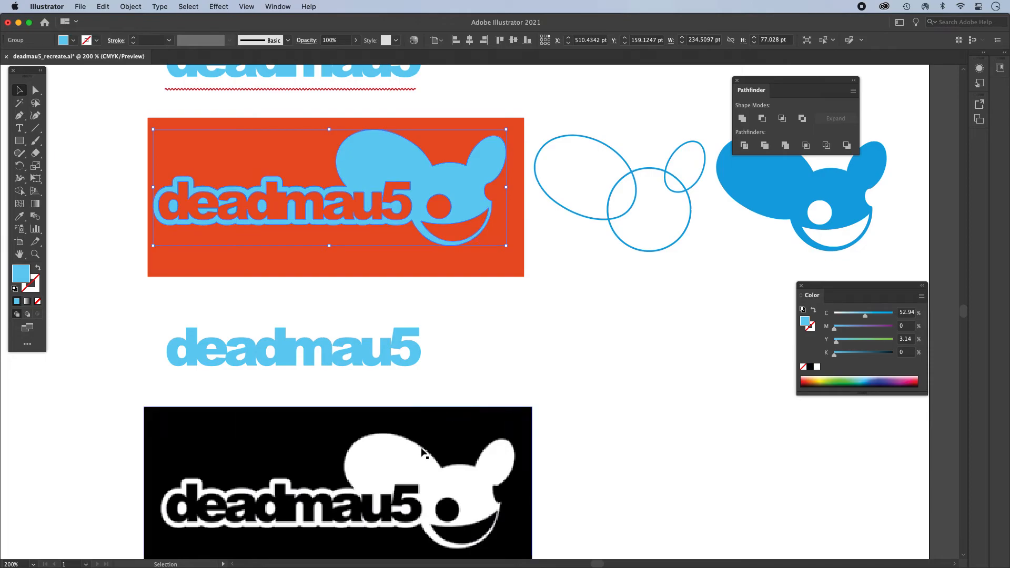
pyautogui.moveTo(461, 180); pyautogui.dragTo(481, 229)
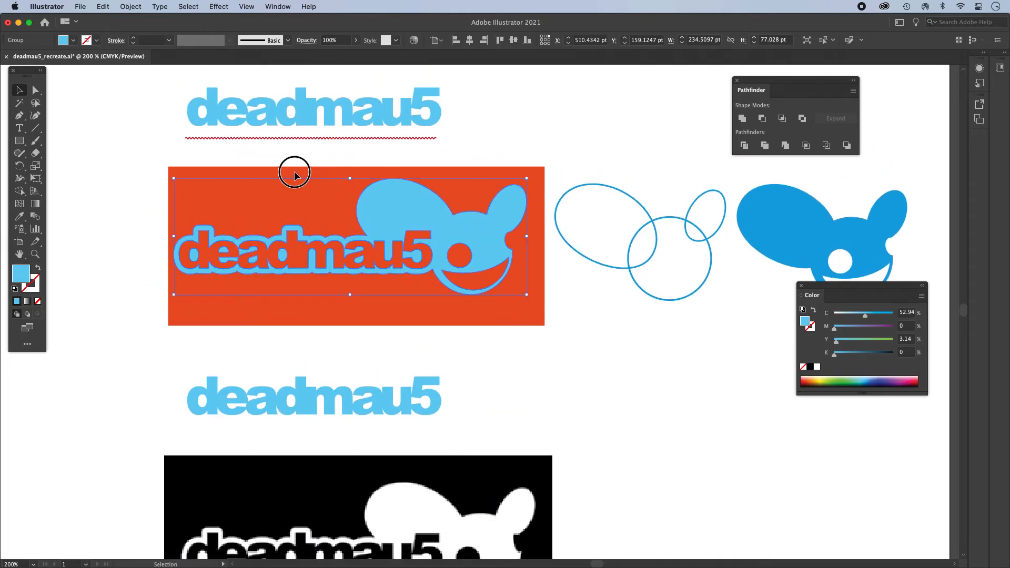
# - Delete the orange-red background rectangle and fill the logo with black
pyautogui.click(263, 187)
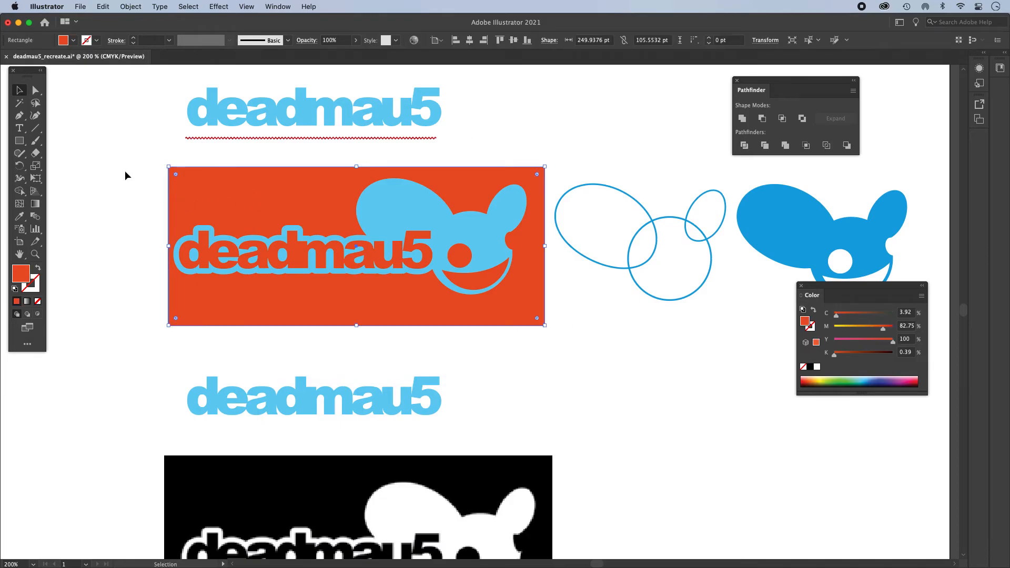
pyautogui.press('Delete')
pyautogui.click(426, 213)
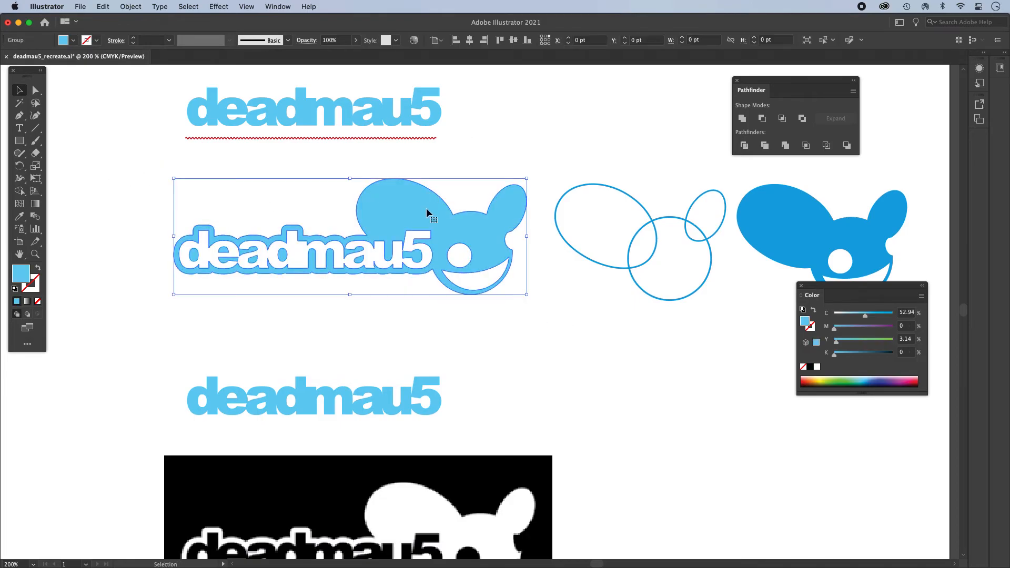
pyautogui.click(810, 367)
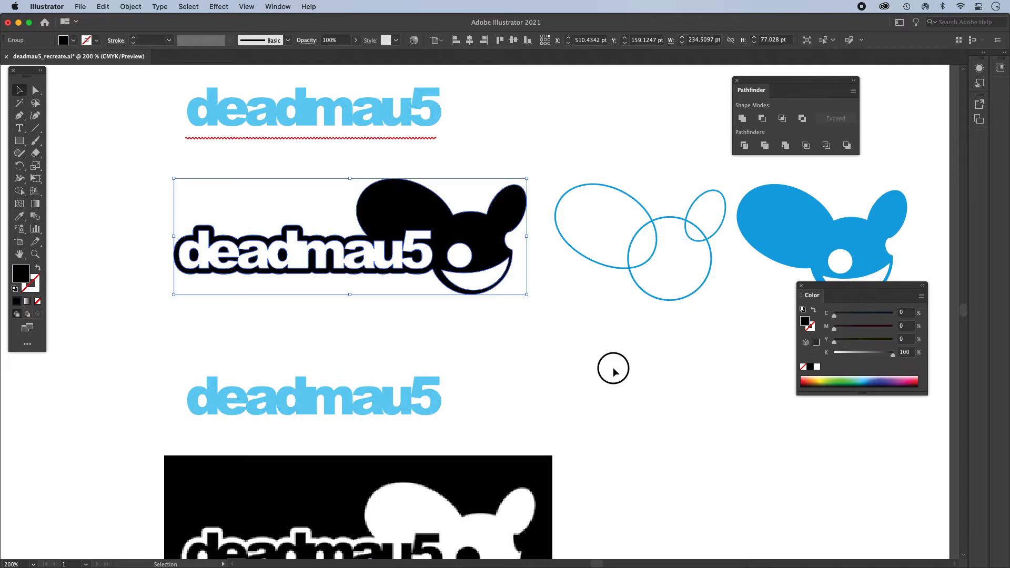
pyautogui.click(614, 371)
# - Shift the black logo slightly down and to the left, and check its paths in Outline view
pyautogui.moveTo(485, 235); pyautogui.dragTo(485, 267)
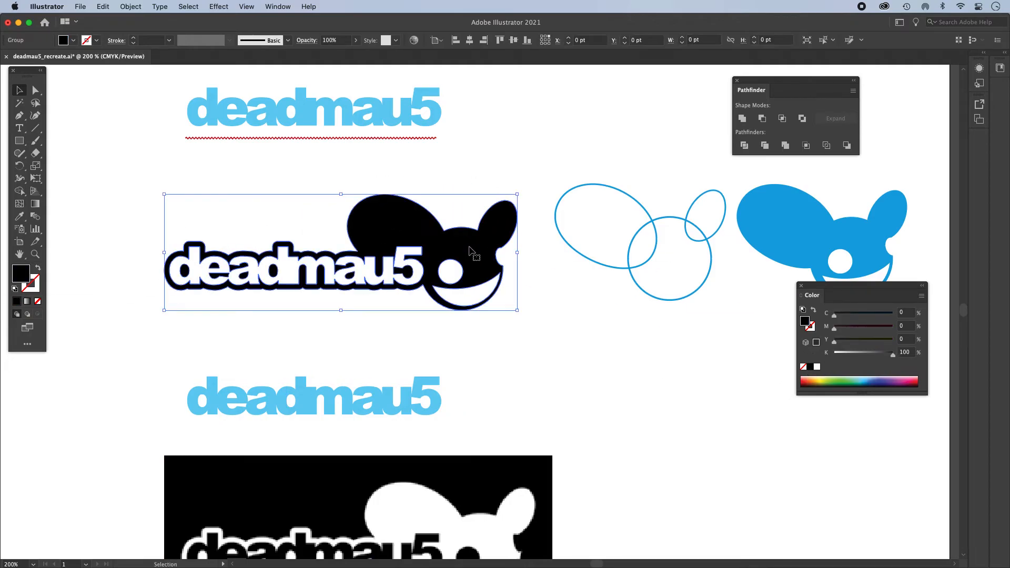
pyautogui.press('super+y')
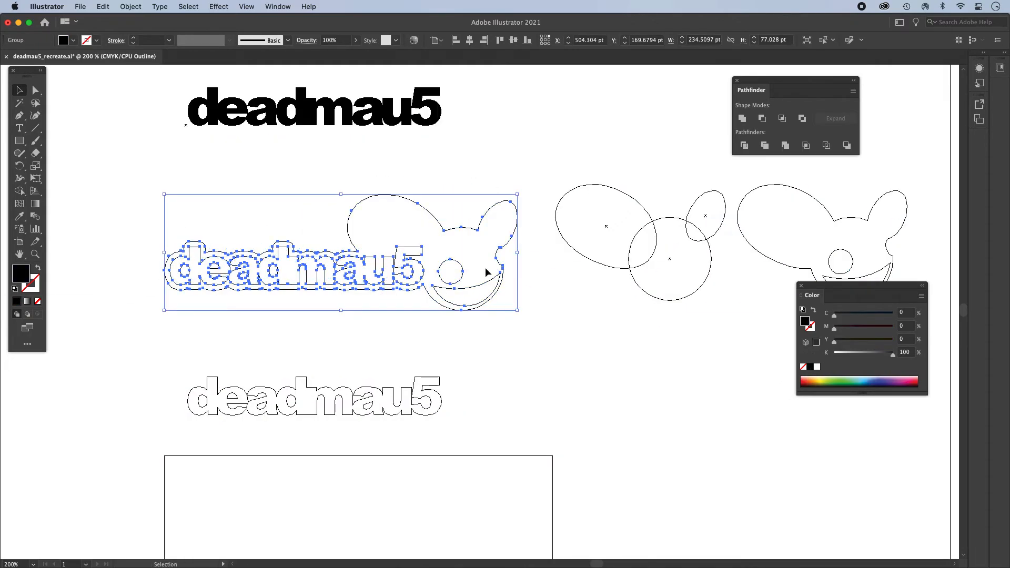
pyautogui.press('super+y')
pyautogui.click(578, 304)
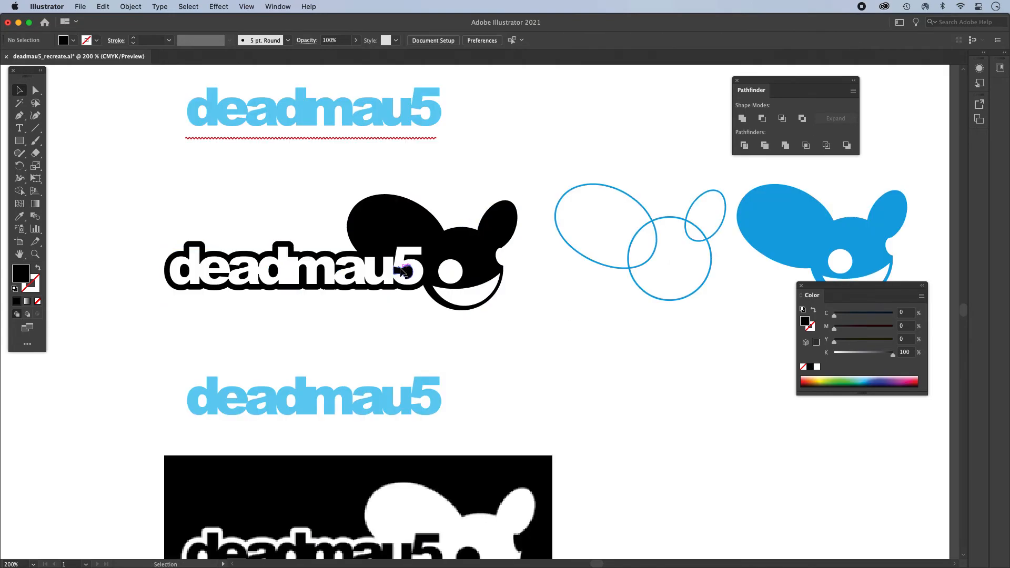
pyautogui.scroll(-5, 405, 263)
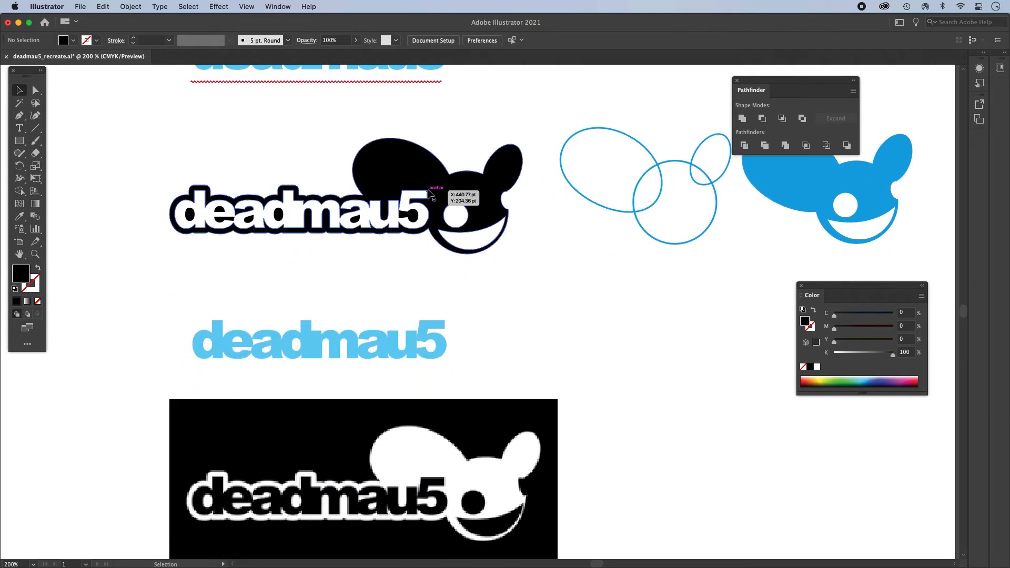
pyautogui.moveTo(424, 176)
pyautogui.mouseDown()
pyautogui.moveTo(491, 216)
pyautogui.moveTo(416, 184)
pyautogui.mouseUp()
# - Draw a rectangle about 269 × 109 pt over the logo, fill it with medium blue and send it to the back
pyautogui.click(19, 140)
pyautogui.moveTo(127, 125); pyautogui.dragTo(533, 288)
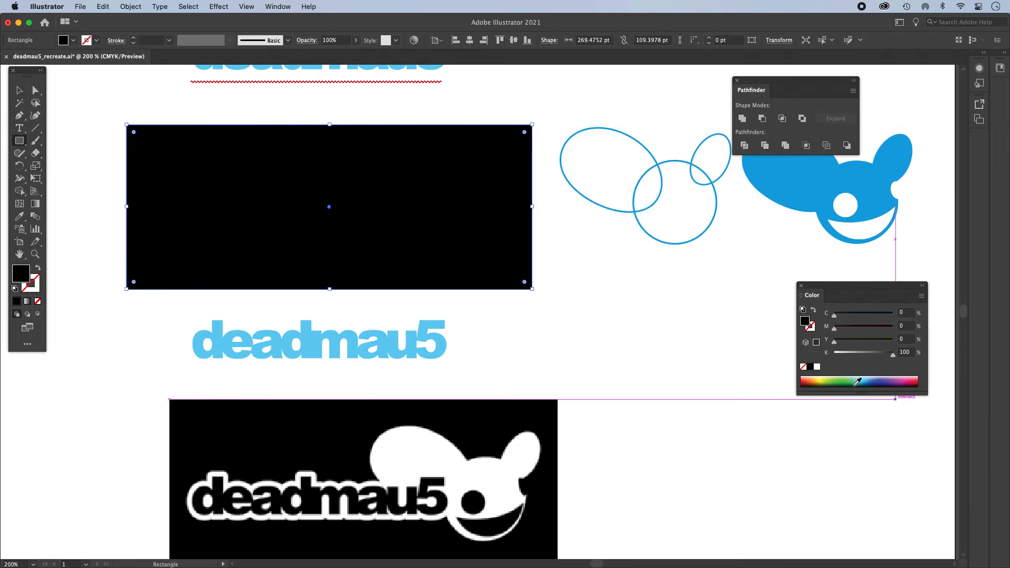
pyautogui.click(869, 379)
pyautogui.press('super+shift+bracketleft')
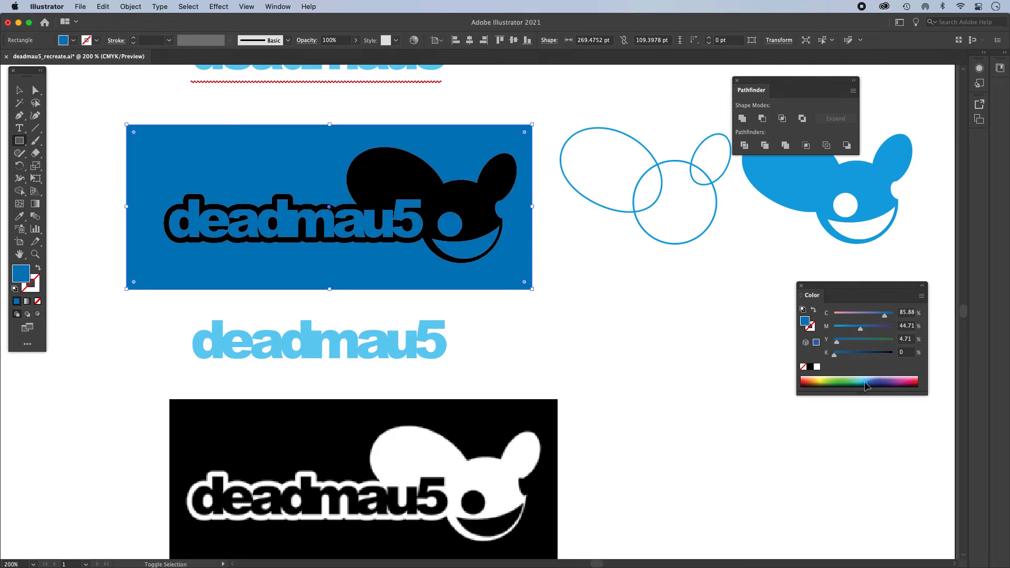
# - Change the logo's fill on the blue rectangle to white
pyautogui.click(20, 90)
pyautogui.click(475, 211)
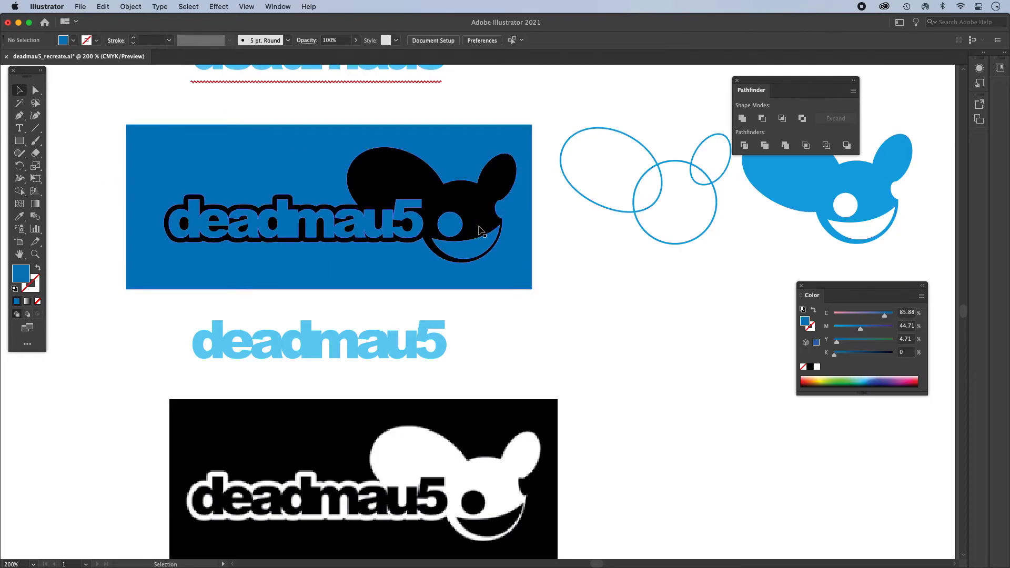
pyautogui.click(816, 366)
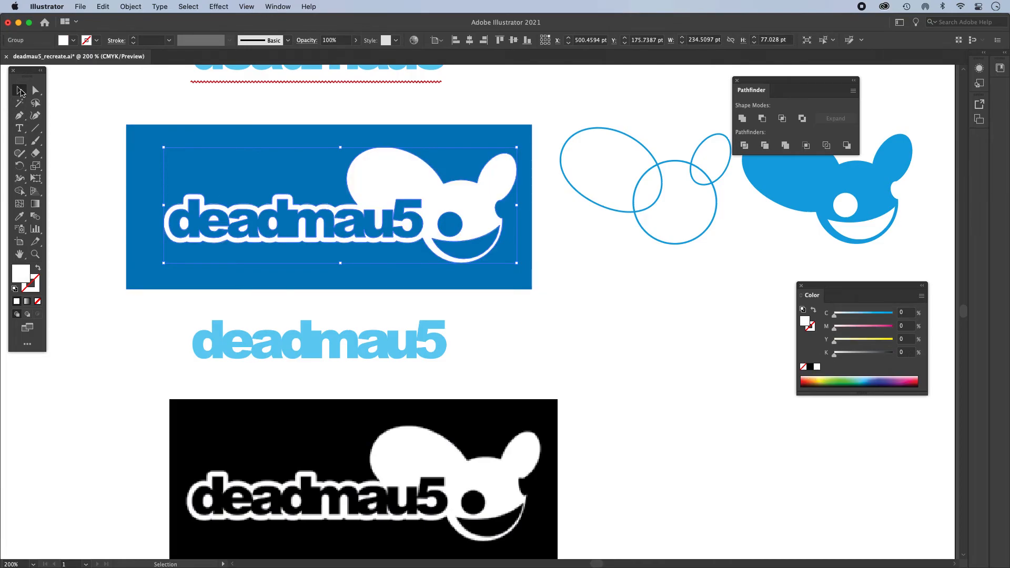
pyautogui.click(91, 93)
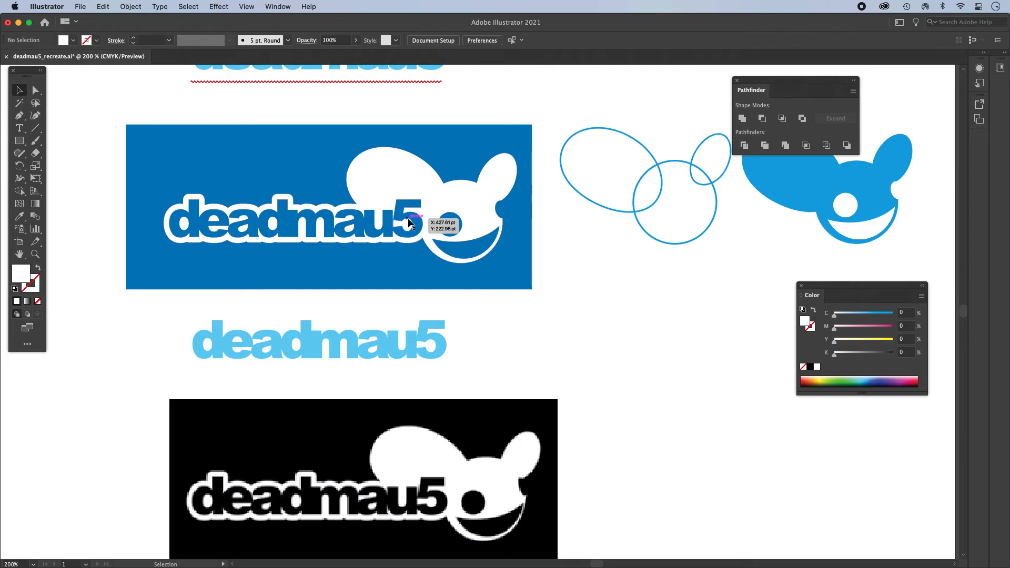
# - Move the spare light blue deadmau5 lettering away from above the reference image and delete it
pyautogui.scroll(-4, 426, 215)
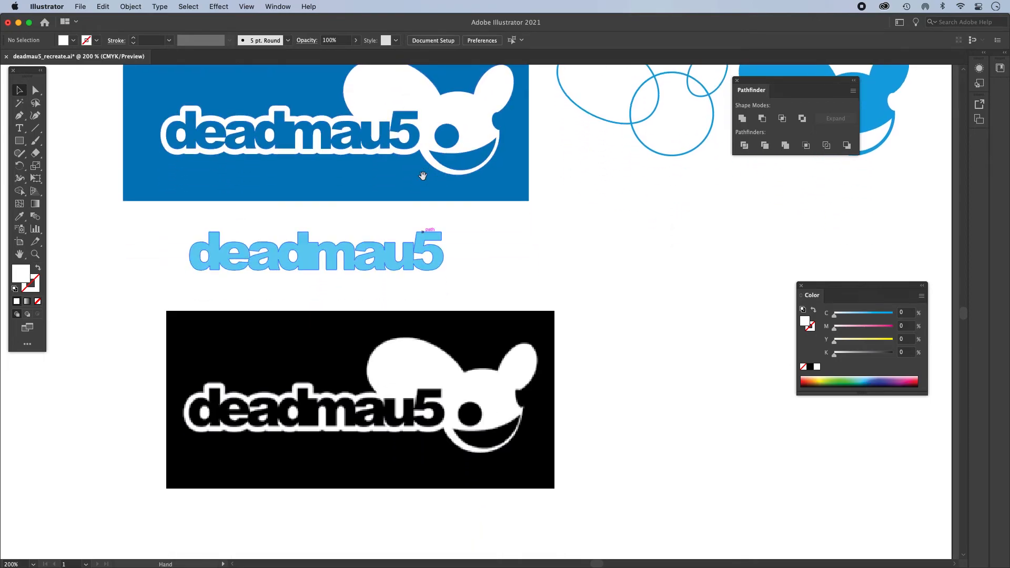
pyautogui.moveTo(165, 232); pyautogui.dragTo(477, 290)
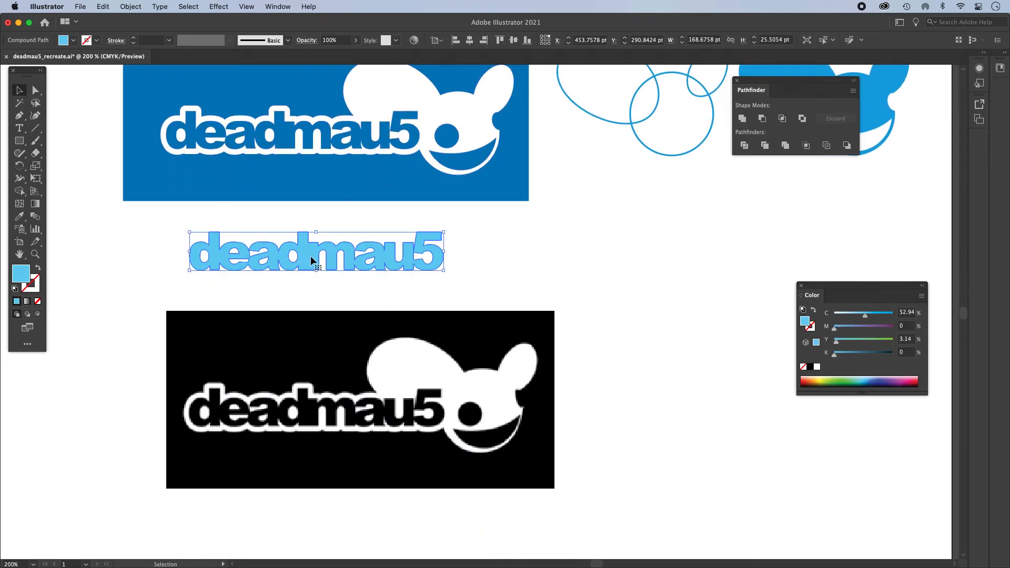
pyautogui.moveTo(308, 253); pyautogui.dragTo(754, 486)
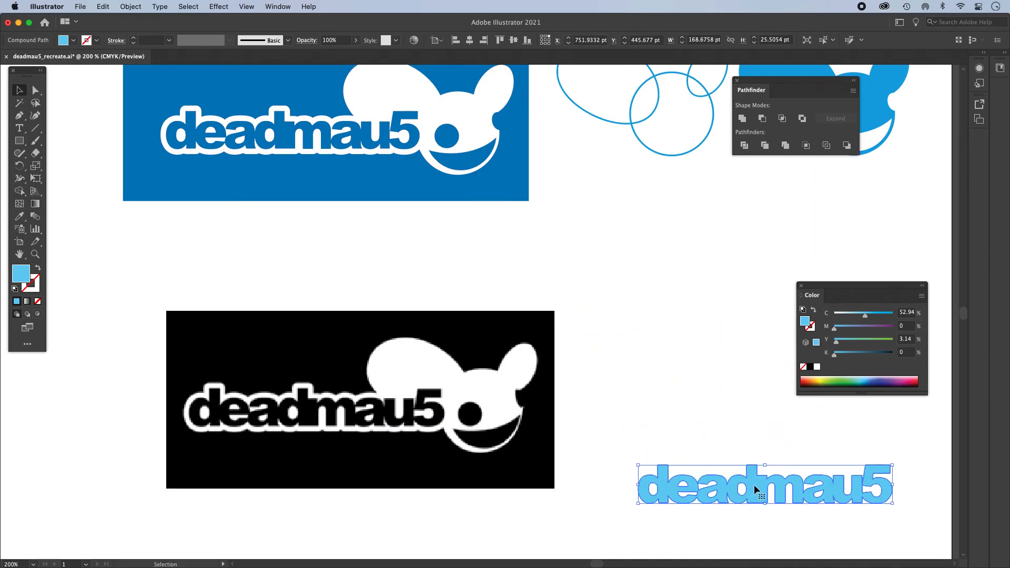
pyautogui.press('Delete')
# - Delete the black reference image and place a copy of the white logo directly below the blue rectangle
pyautogui.scroll(3, 478, 305)
pyautogui.click(440, 145)
pyautogui.moveTo(439, 145); pyautogui.dragTo(444, 327)
pyautogui.click(530, 416)
pyautogui.press('Delete')
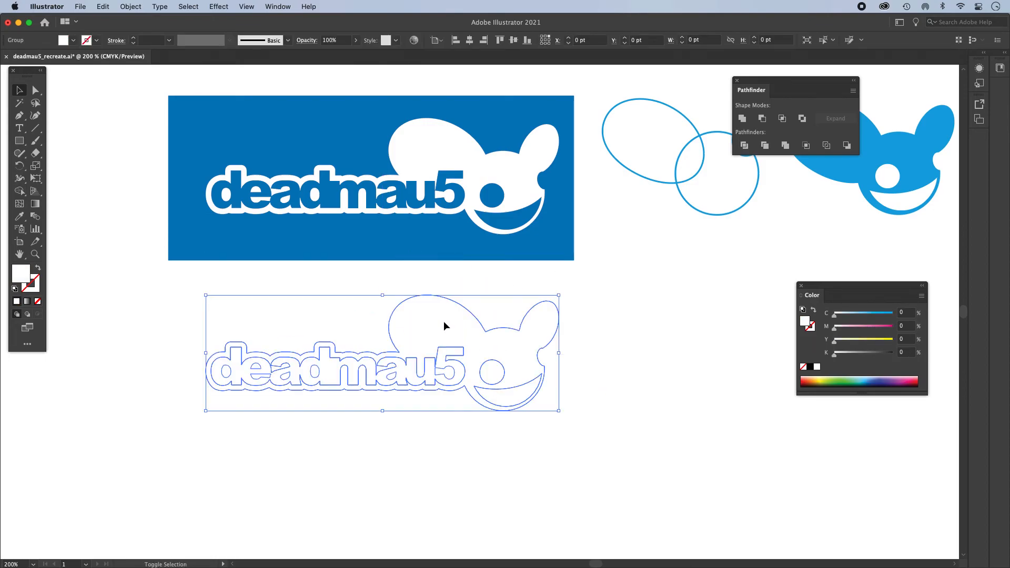
# - Fill the logo copy below the blue rectangle with green, about C 59, Y 78, and inspect its anchor points
pyautogui.click(836, 381)
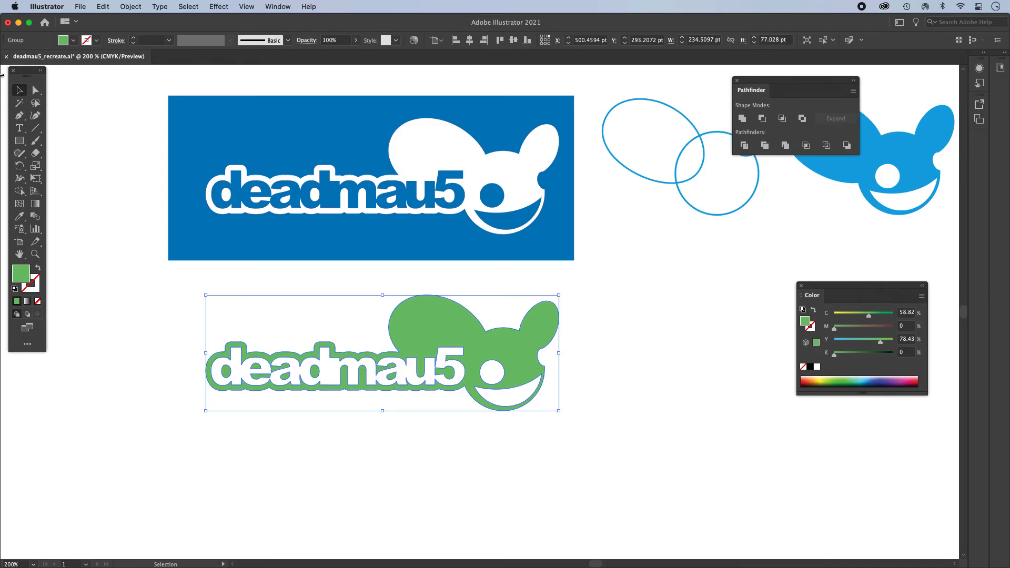
pyautogui.click(35, 90)
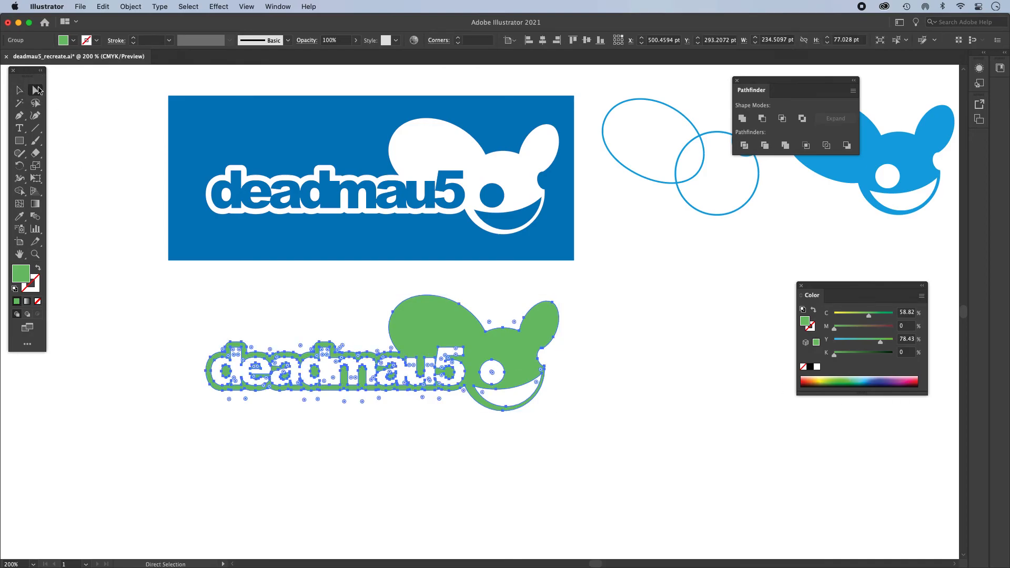
pyautogui.click(161, 270)
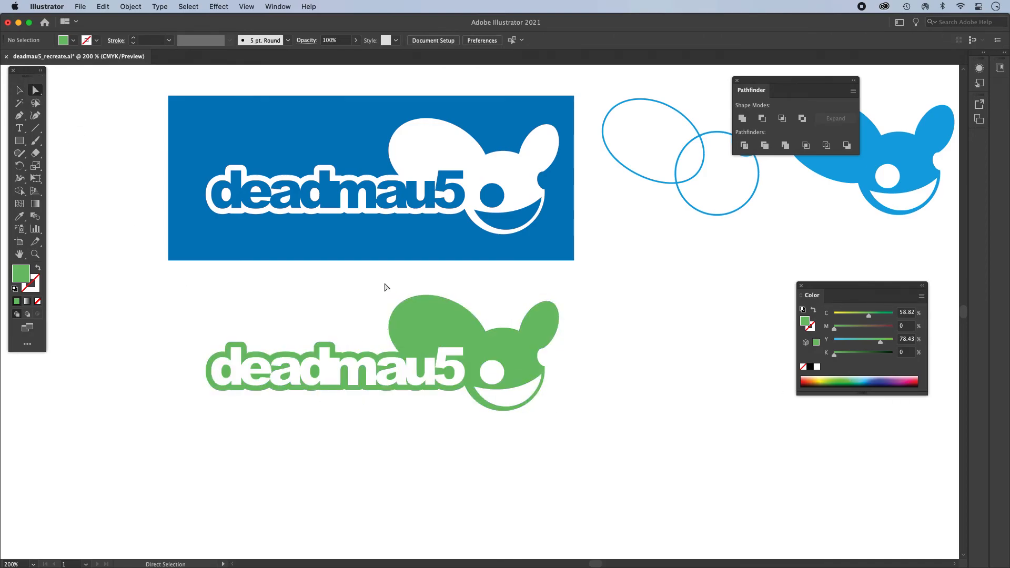
# - Delete the outer silhouette, eye and mouth of the green logo copy, keeping only the letter shapes
pyautogui.moveTo(386, 283); pyautogui.dragTo(470, 318)
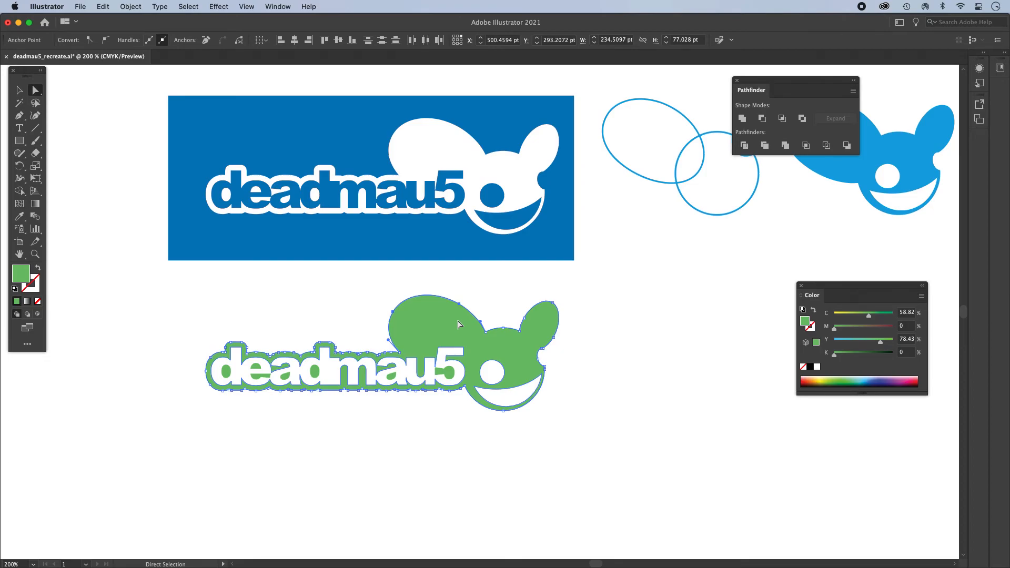
pyautogui.press('Delete')
pyautogui.press('Delete')
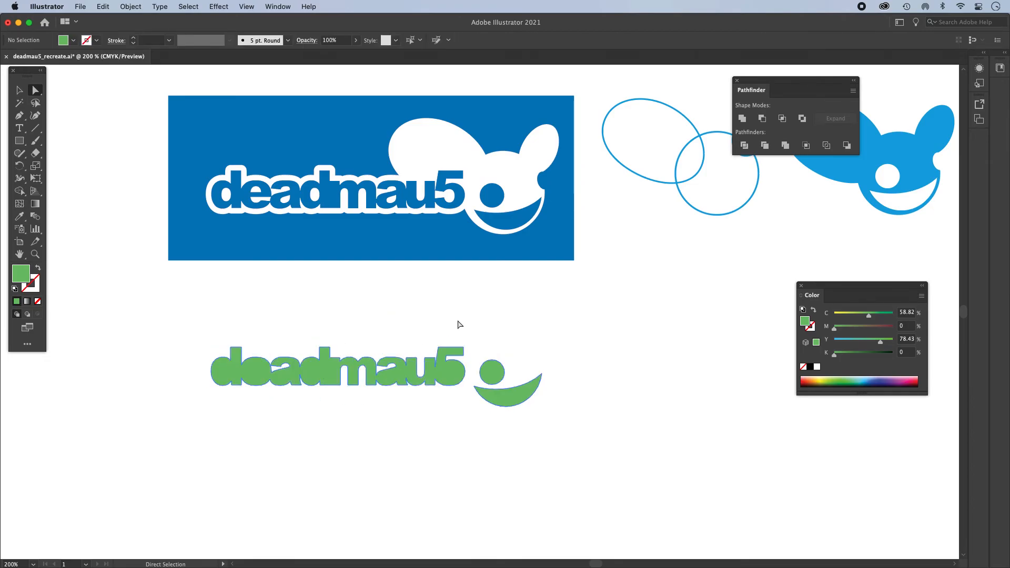
pyautogui.moveTo(474, 349); pyautogui.dragTo(561, 430)
pyautogui.press('Delete')
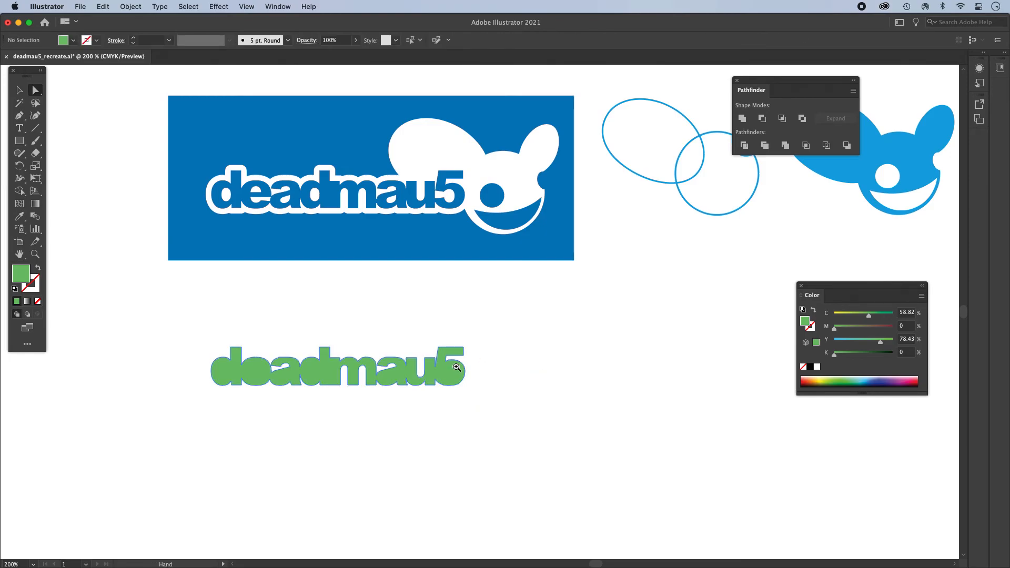
# - Cut the inner opening of the "5" out of the green lettering with Minus Front
pyautogui.keyDown('super'); pyautogui.click(455, 366); pyautogui.keyUp('super')
pyautogui.keyDown('super'); pyautogui.click(454, 366); pyautogui.keyUp('super')
pyautogui.moveTo(430, 335); pyautogui.dragTo(534, 419)
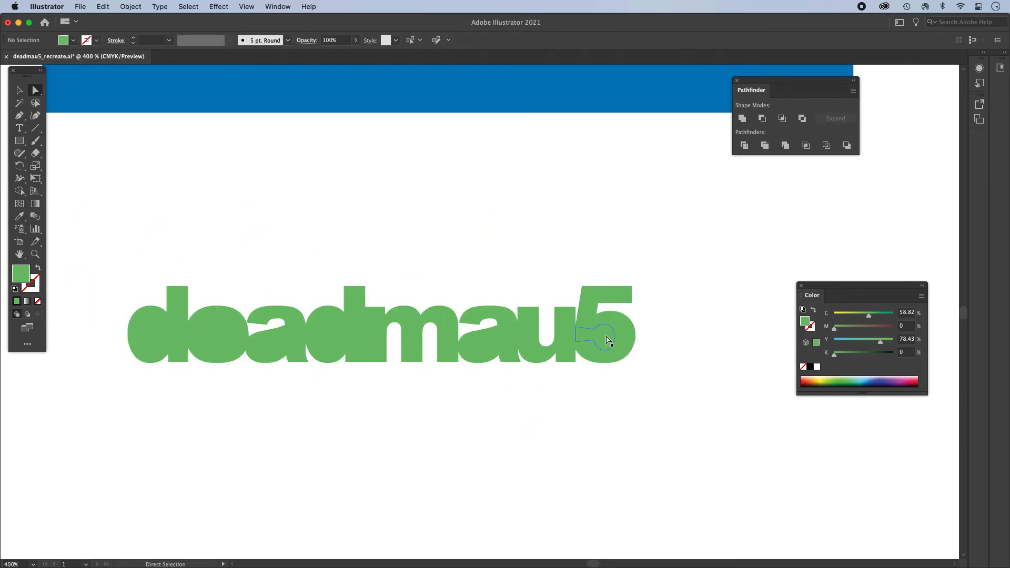
pyautogui.click(623, 336)
pyautogui.click(684, 341)
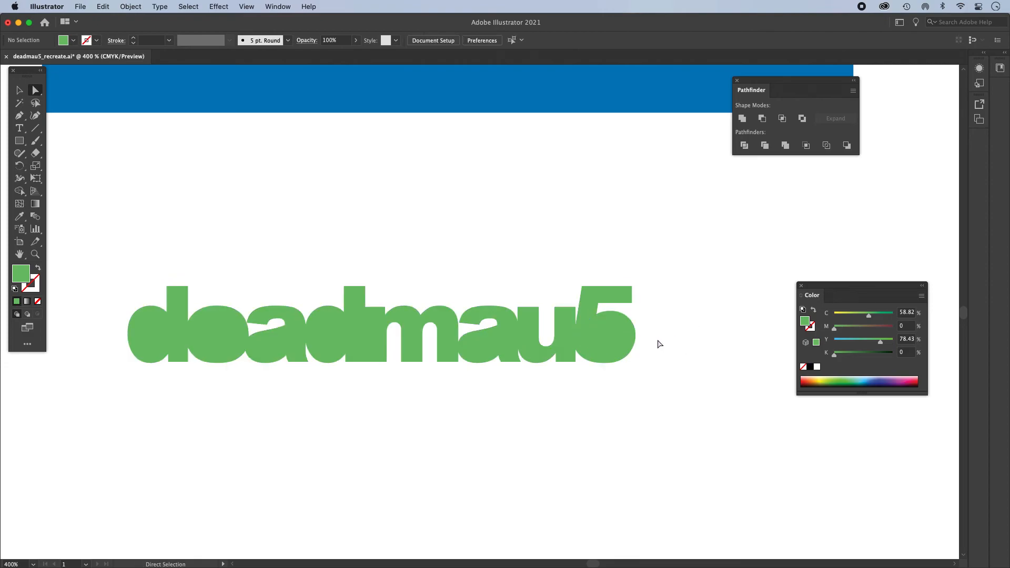
pyautogui.click(604, 339)
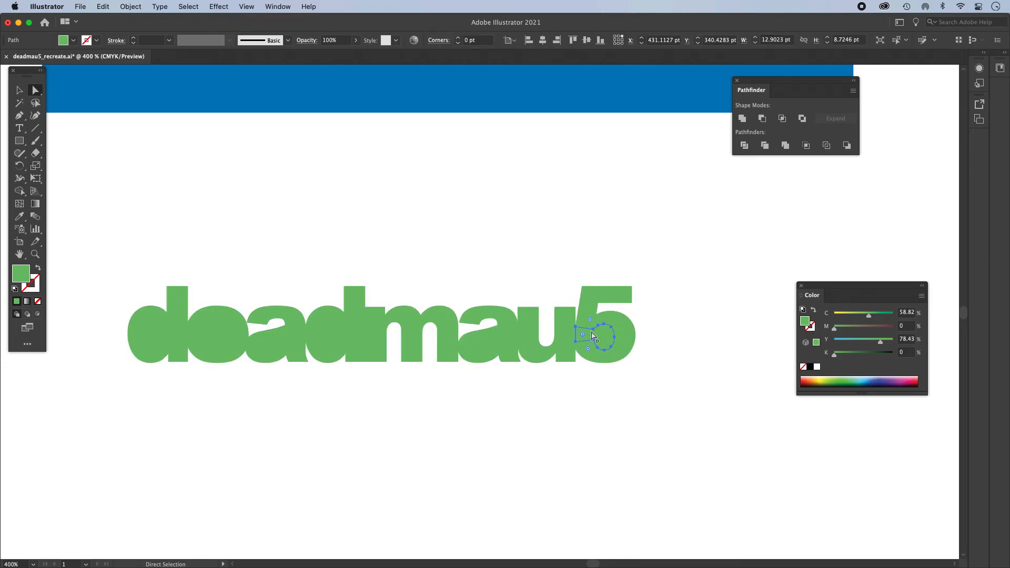
pyautogui.keyDown('shift'); pyautogui.click(625, 332); pyautogui.keyUp('shift')
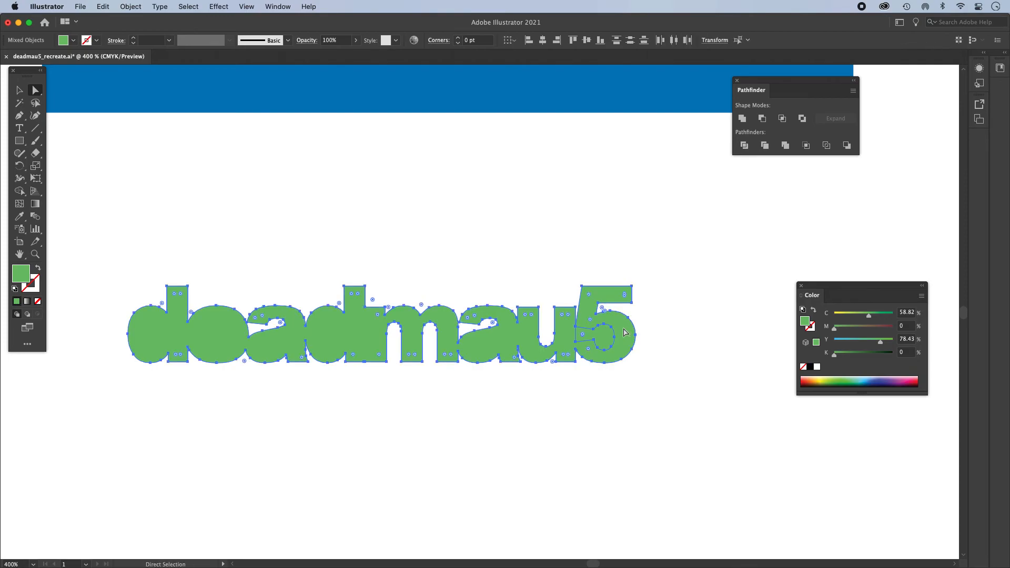
pyautogui.click(763, 120)
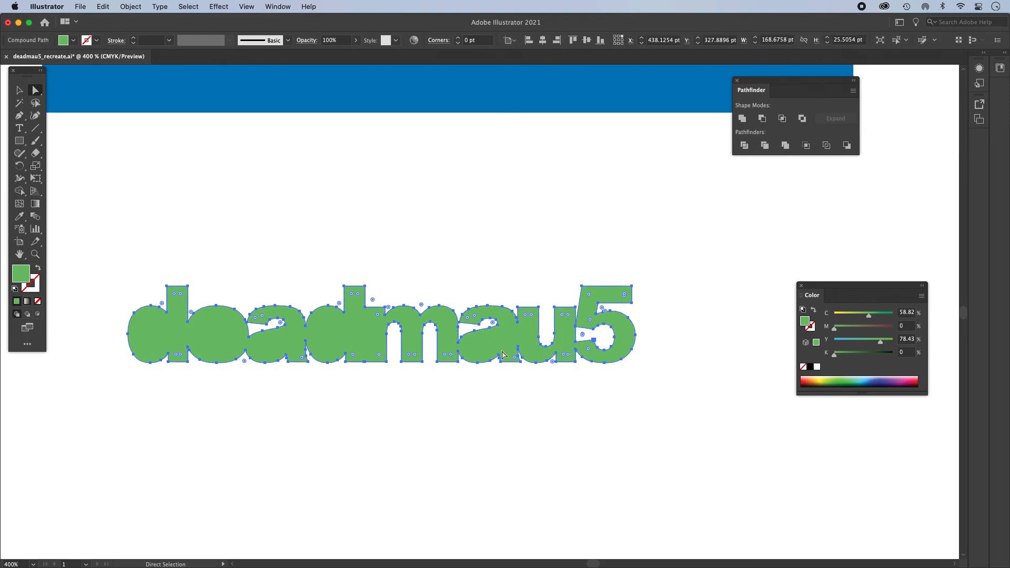
# - Send the green lettering to the back and cut the counter of the second "a" out of it with Minus Front
pyautogui.press('super+y')
pyautogui.press('super+y')
pyautogui.press('super+c')
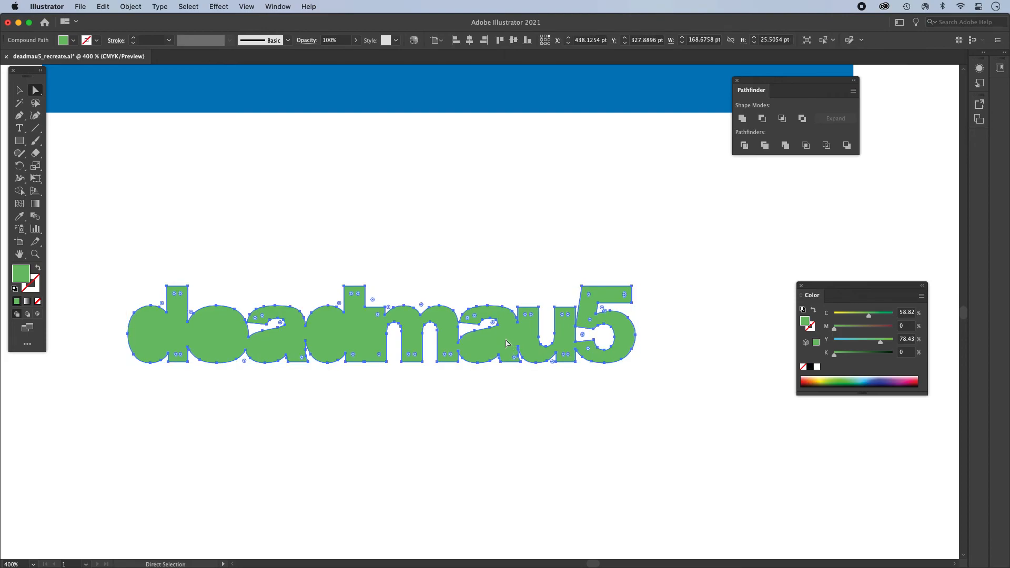
pyautogui.rightClick(505, 340)
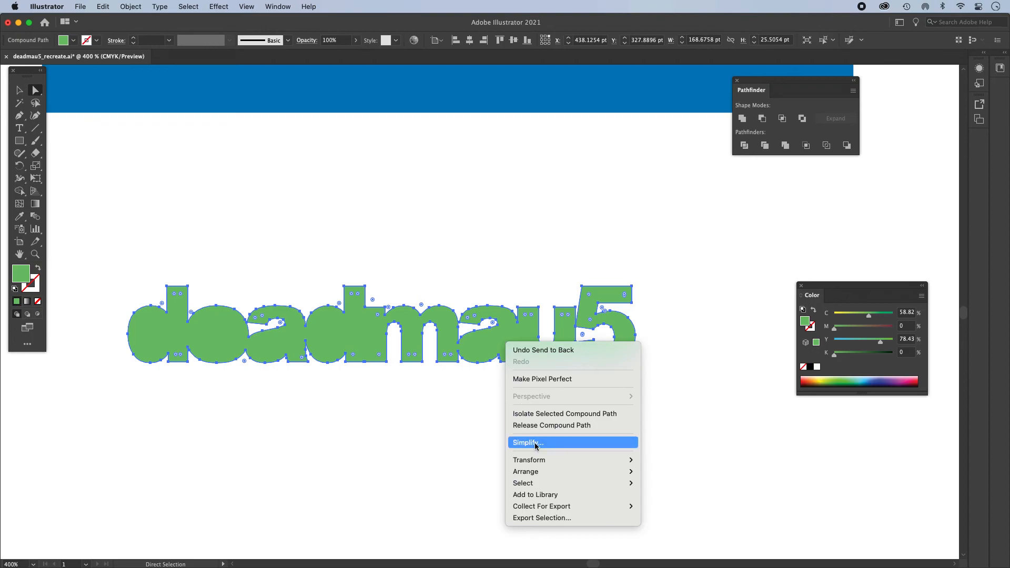
pyautogui.moveTo(541, 470)
pyautogui.click(692, 506)
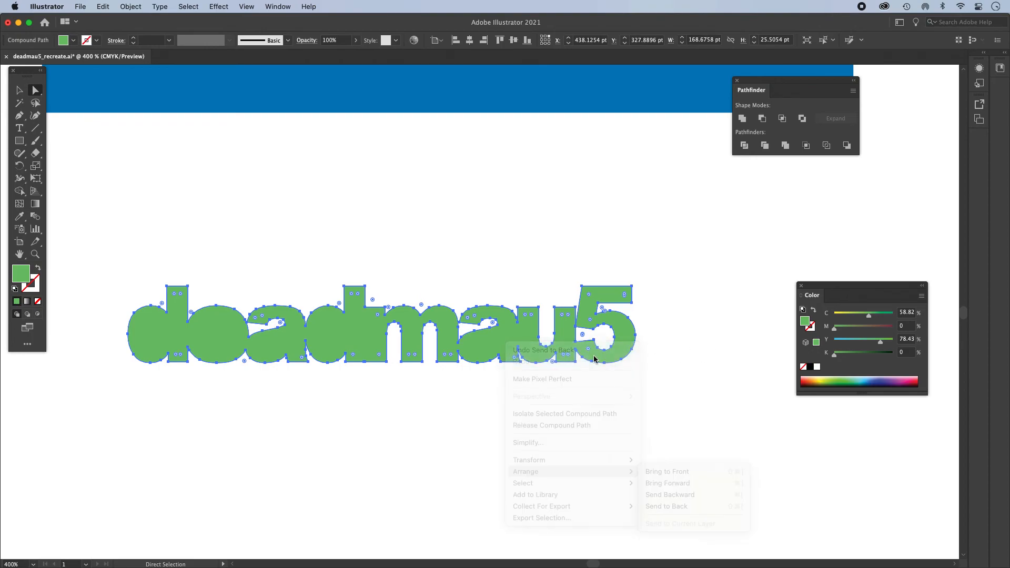
pyautogui.click(488, 343)
pyautogui.press('super+a')
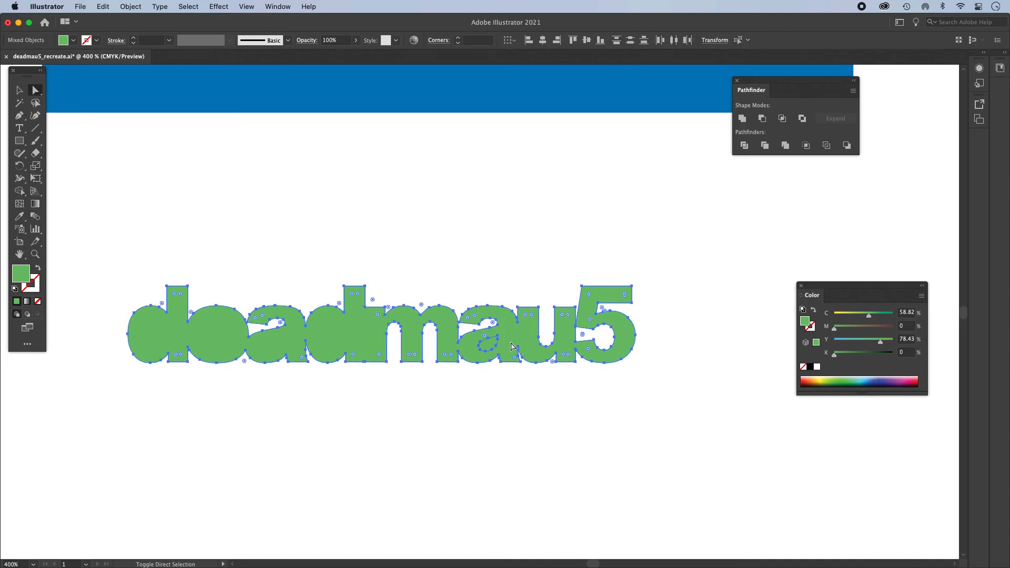
pyautogui.click(762, 119)
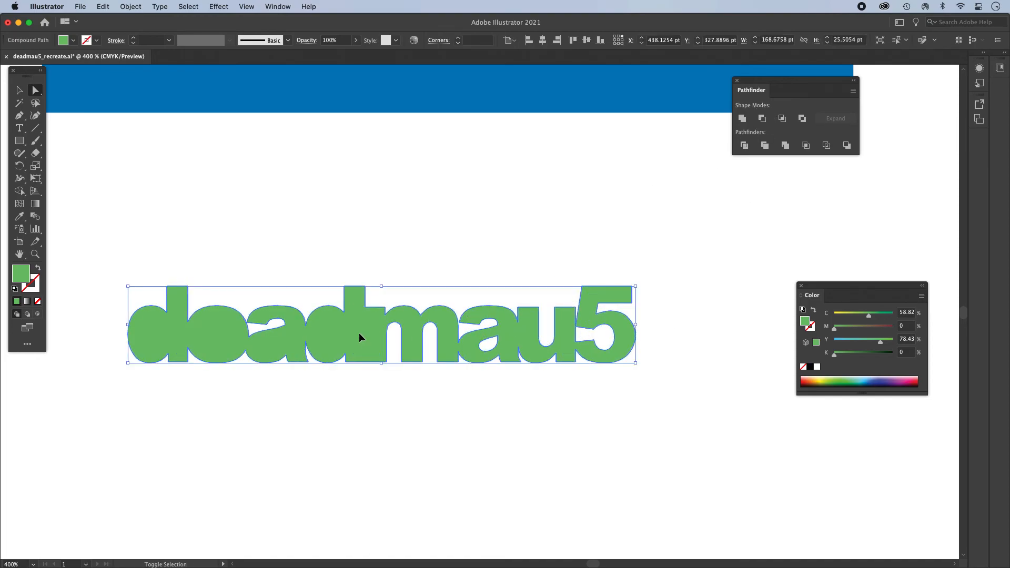
# - Subtract the counter of the second "d" from the green lettering with Minus Front
pyautogui.click(336, 339)
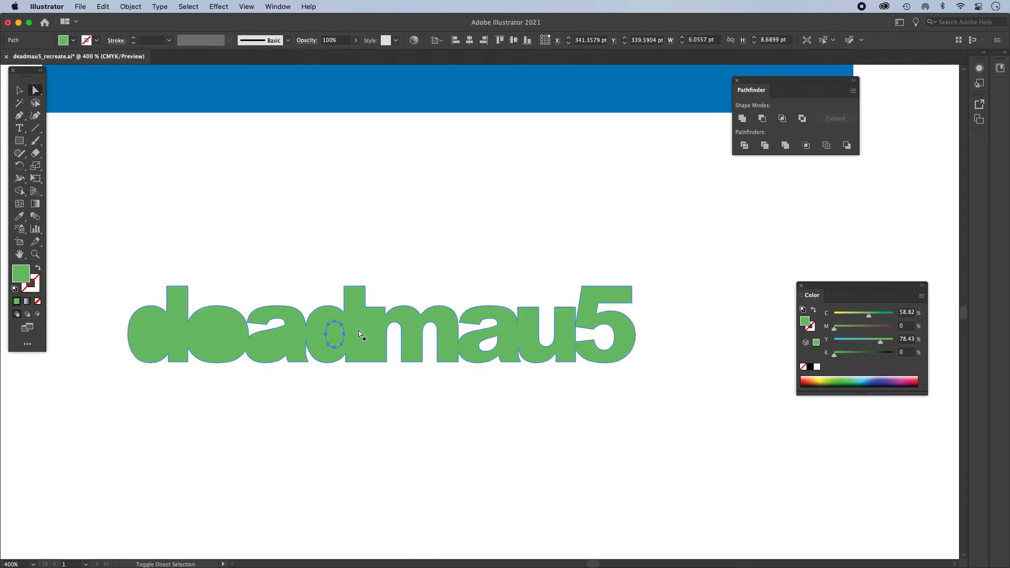
pyautogui.keyDown('shift'); pyautogui.click(359, 331); pyautogui.keyUp('shift')
pyautogui.click(762, 119)
pyautogui.click(700, 332)
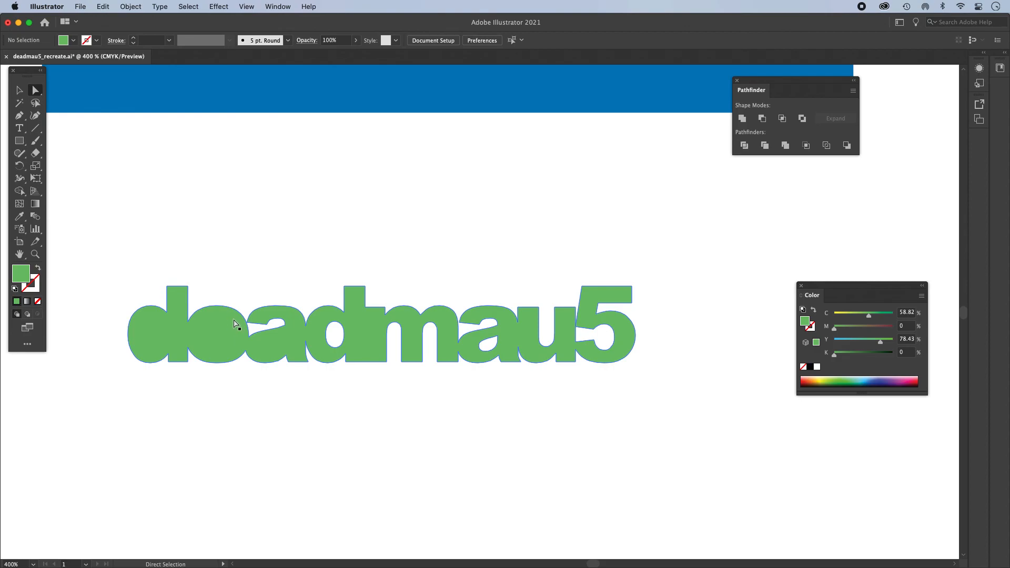
# - Combine the first "d" and "a" counters and the lower "e" opening into one compound path and subtract it from the green lettering
pyautogui.click(294, 326)
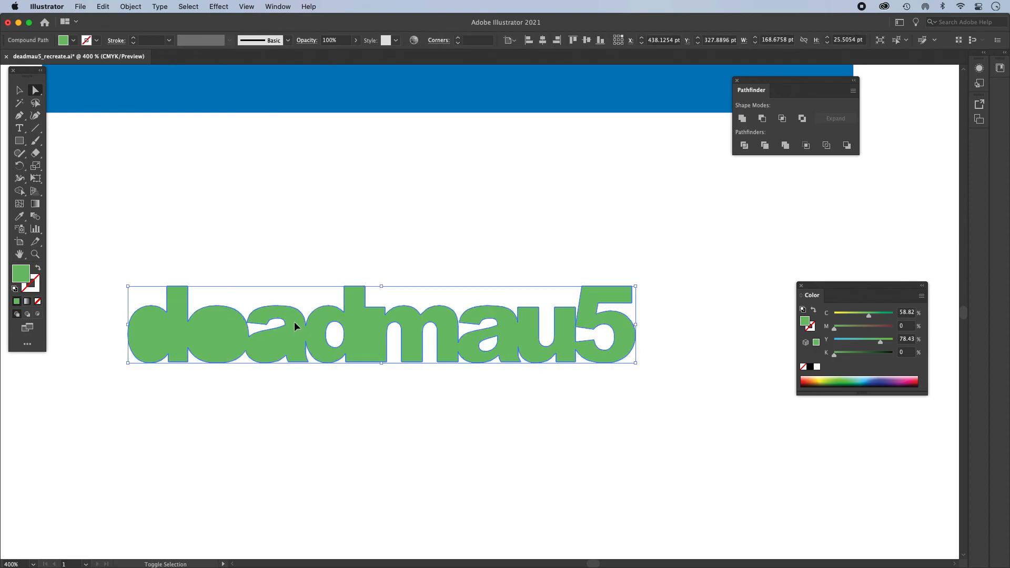
pyautogui.click(277, 346)
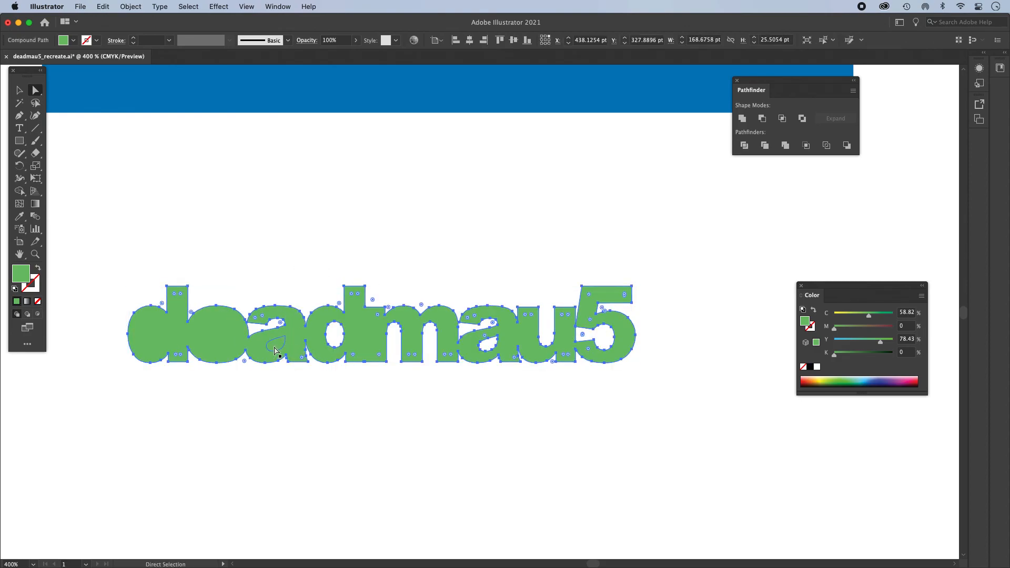
pyautogui.keyDown('shift'); pyautogui.click(219, 348); pyautogui.keyUp('shift')
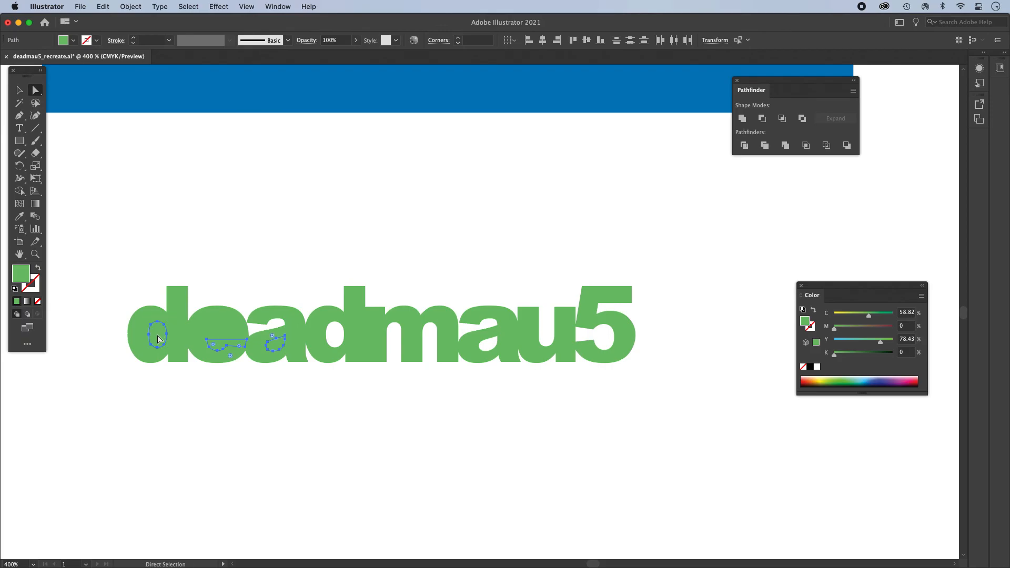
pyautogui.click(130, 6)
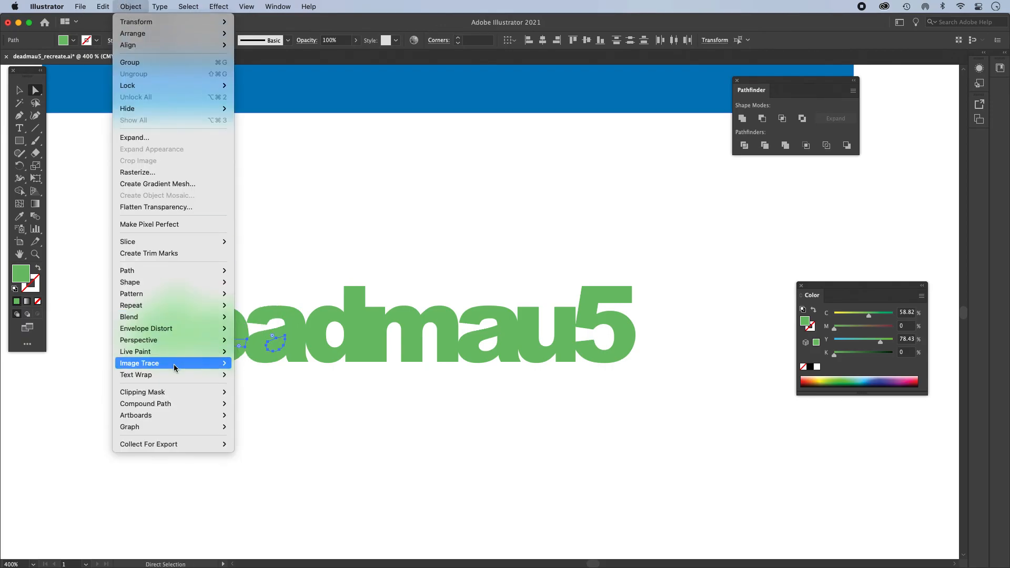
pyautogui.moveTo(175, 402)
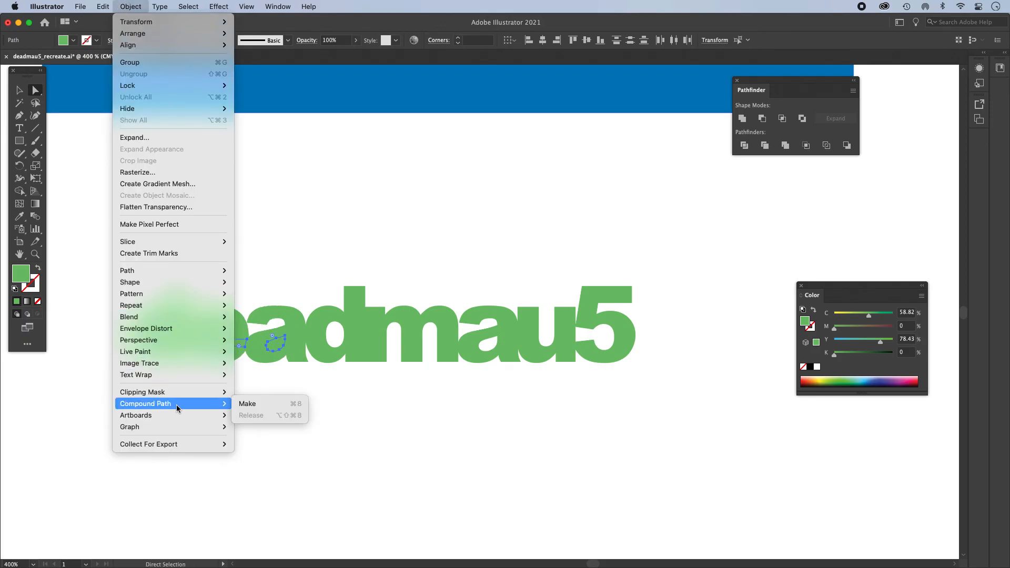
pyautogui.click(247, 405)
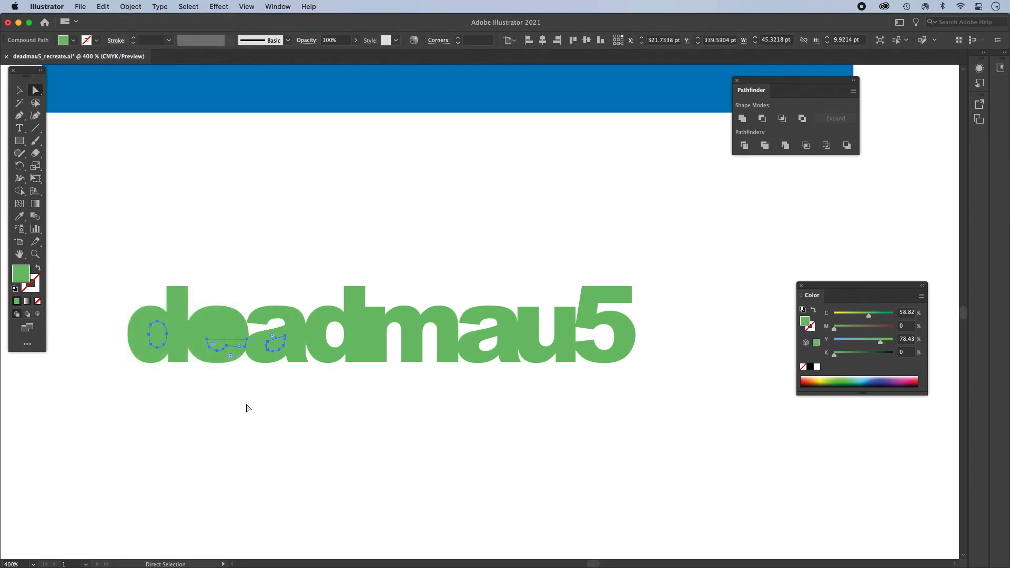
pyautogui.click(234, 324)
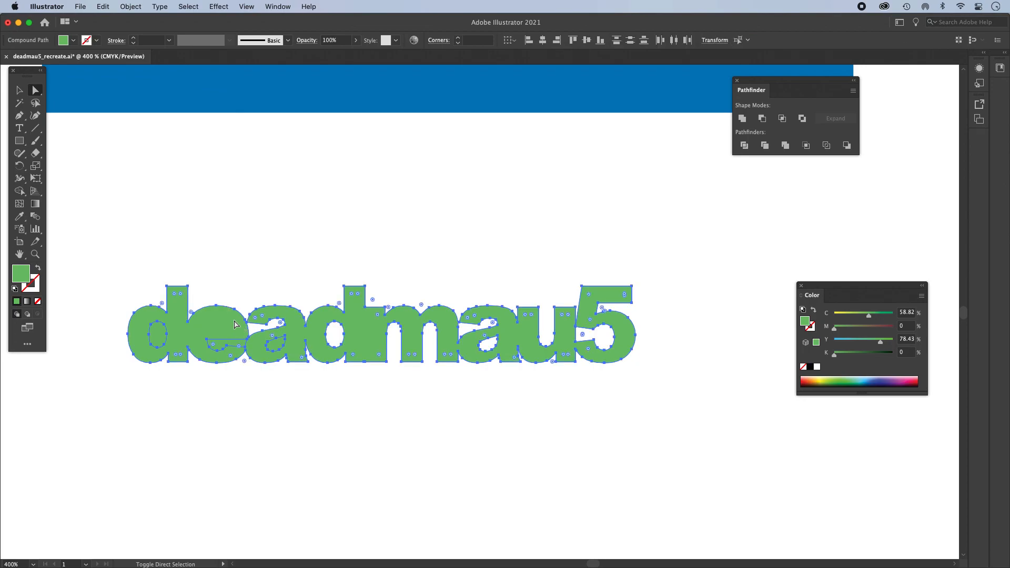
pyautogui.click(763, 119)
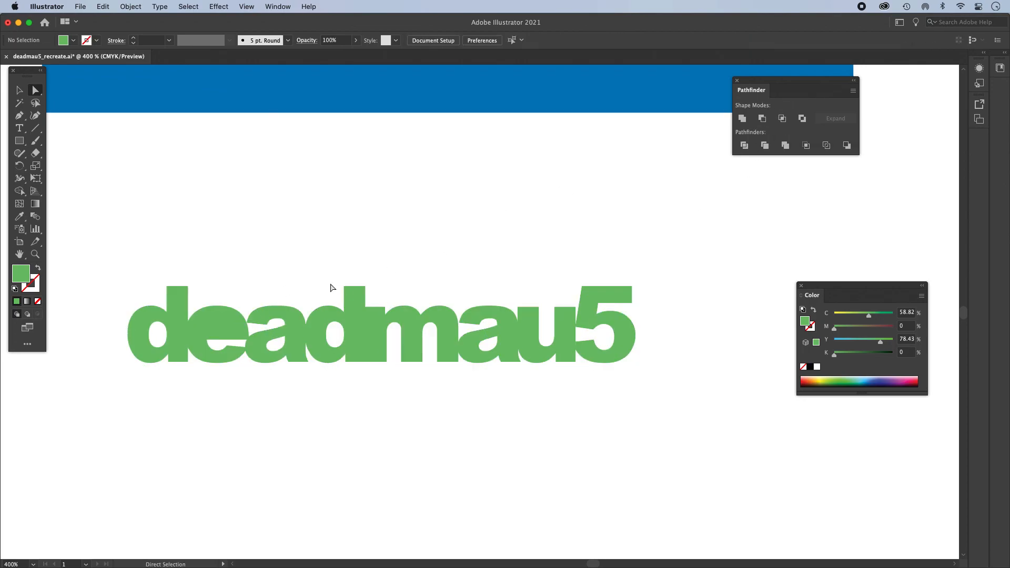
# - Cut the upper counter of the "e" out of the green lettering with Minus Front
pyautogui.click(222, 323)
pyautogui.press('super+c')
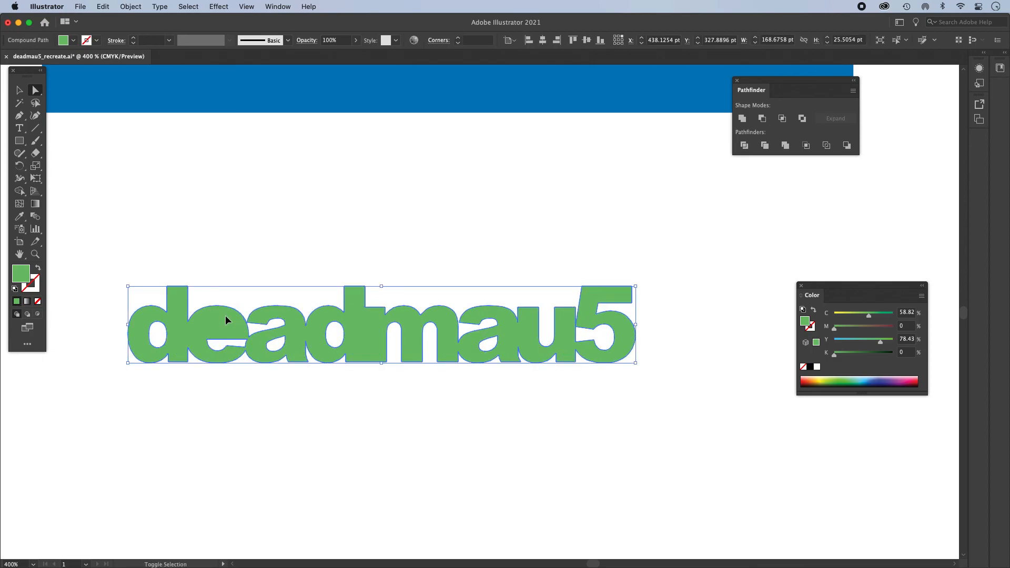
pyautogui.click(256, 263)
pyautogui.click(220, 324)
pyautogui.keyDown('shift'); pyautogui.click(239, 327); pyautogui.keyUp('shift')
pyautogui.click(762, 118)
pyautogui.press('v')
pyautogui.click(390, 215)
pyautogui.keyDown('alt'); pyautogui.keyDown('super'); pyautogui.click(548, 319); pyautogui.keyUp('super'); pyautogui.keyUp('alt')
pyautogui.keyDown('alt'); pyautogui.keyDown('super'); pyautogui.click(546, 317); pyautogui.keyUp('super'); pyautogui.keyUp('alt')
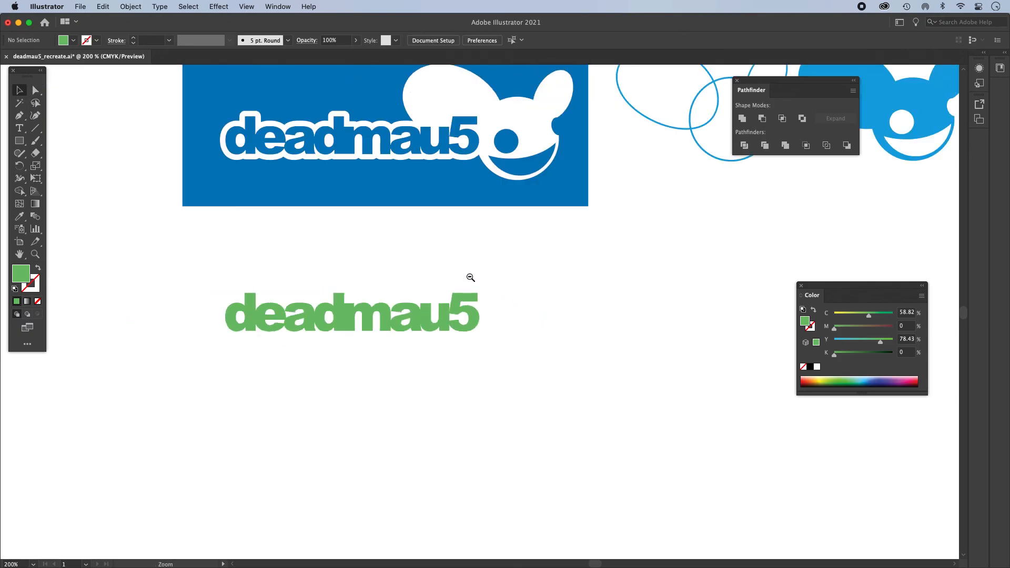
# - Place the green lettering over the blue letters of the logo on the blue rectangle and nudge it up 1 pt
pyautogui.moveTo(465, 273); pyautogui.dragTo(506, 394)
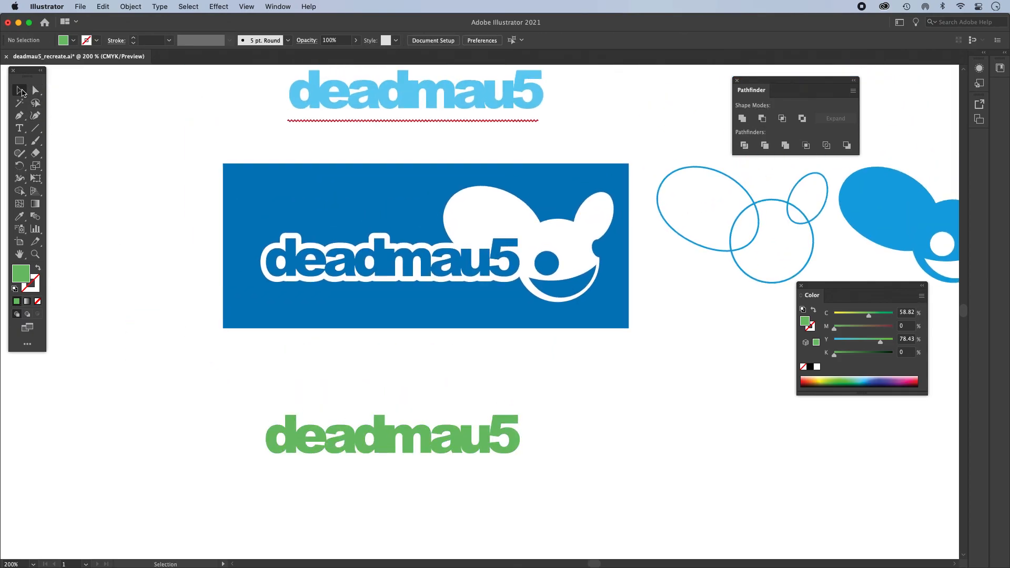
pyautogui.moveTo(390, 447); pyautogui.dragTo(389, 266)
pyautogui.press('super+equal')
pyautogui.moveTo(452, 318); pyautogui.dragTo(336, 345)
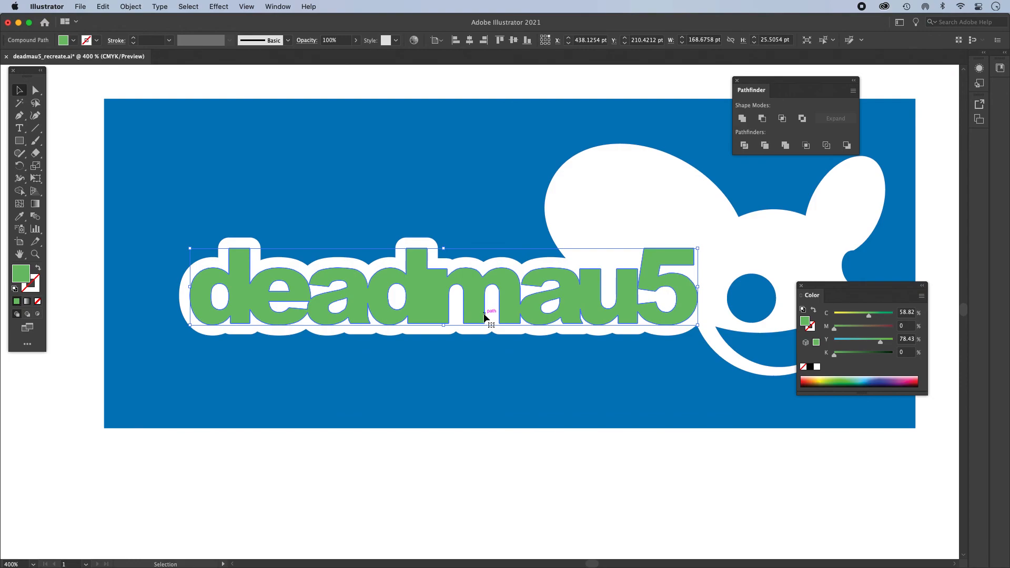
pyautogui.press('Up')
pyautogui.press('Up')
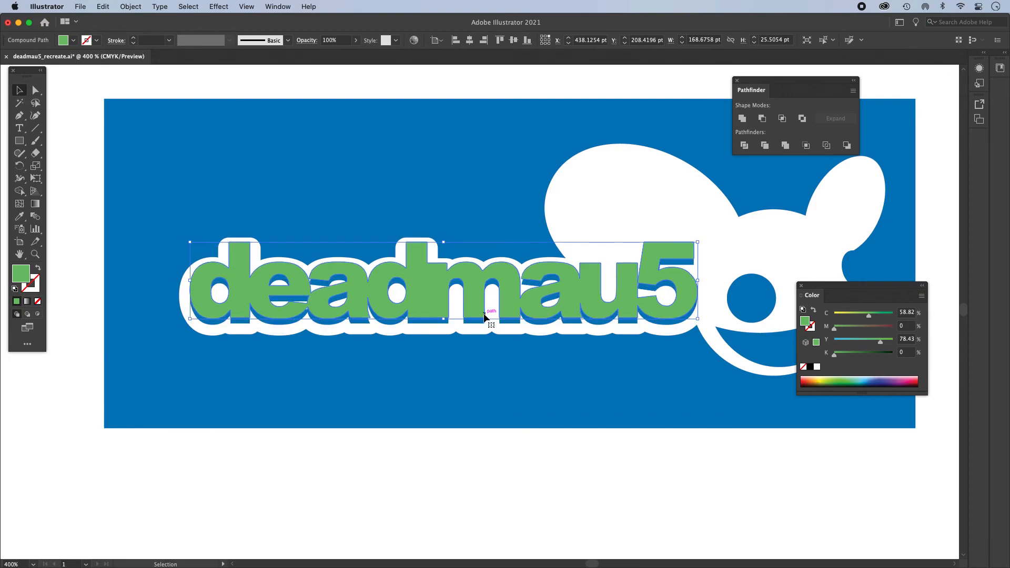
pyautogui.press('Down')
pyautogui.click(534, 502)
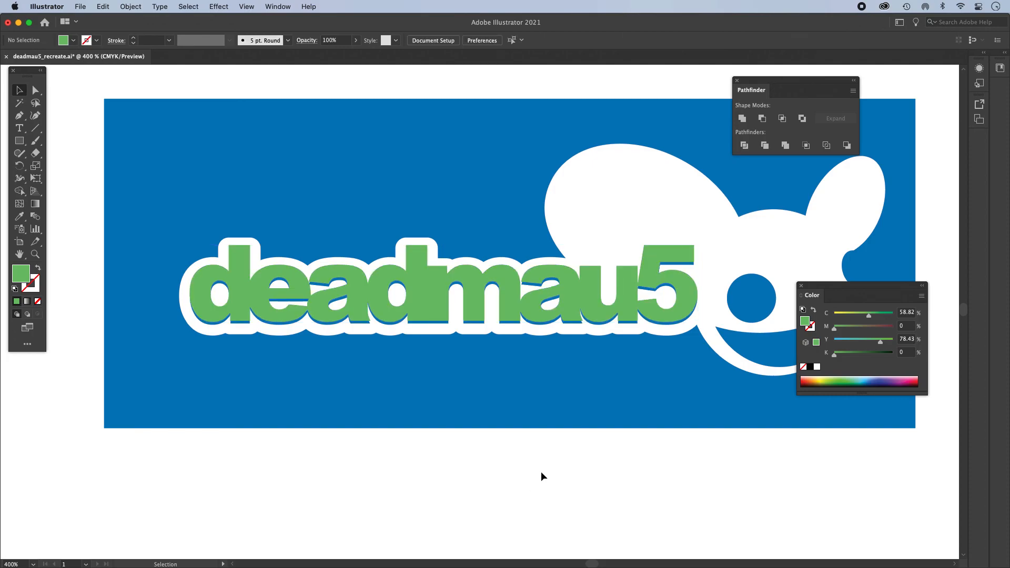
# - Move the green lettering directly below the blue rectangle and check its paths in outline view
pyautogui.keyDown('alt'); pyautogui.keyDown('super'); pyautogui.click(548, 458); pyautogui.keyUp('super'); pyautogui.keyUp('alt')
pyautogui.keyDown('alt'); pyautogui.keyDown('super'); pyautogui.click(487, 397); pyautogui.keyUp('super'); pyautogui.keyUp('alt')
pyautogui.moveTo(500, 377); pyautogui.dragTo(408, 508)
pyautogui.click(395, 305)
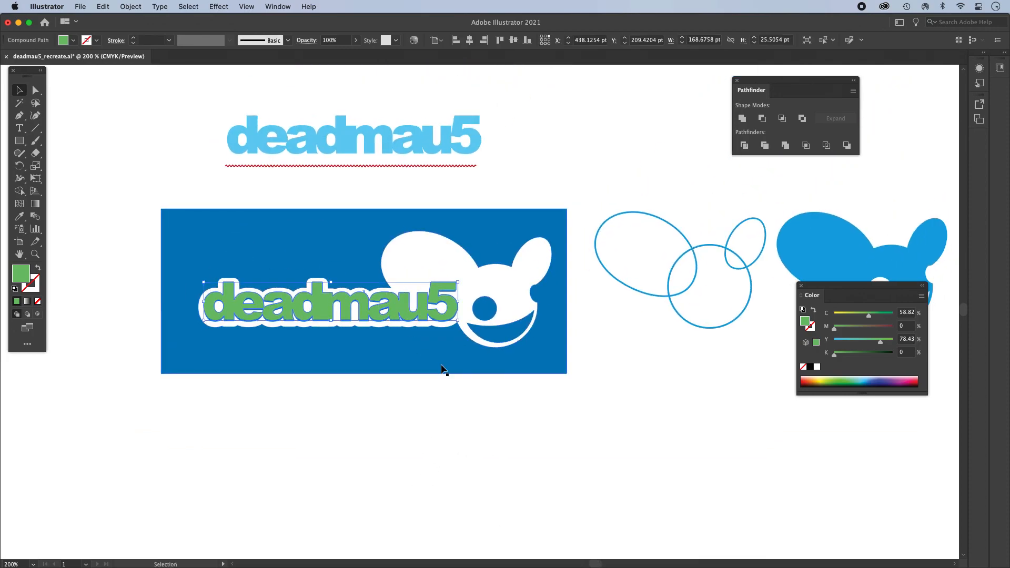
pyautogui.moveTo(393, 302); pyautogui.dragTo(397, 411)
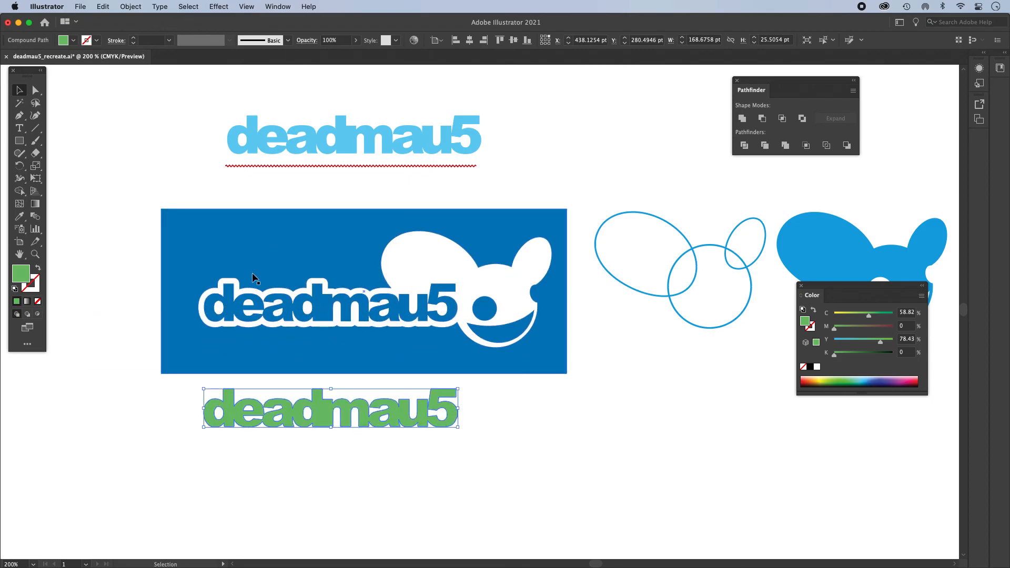
pyautogui.press('super+y')
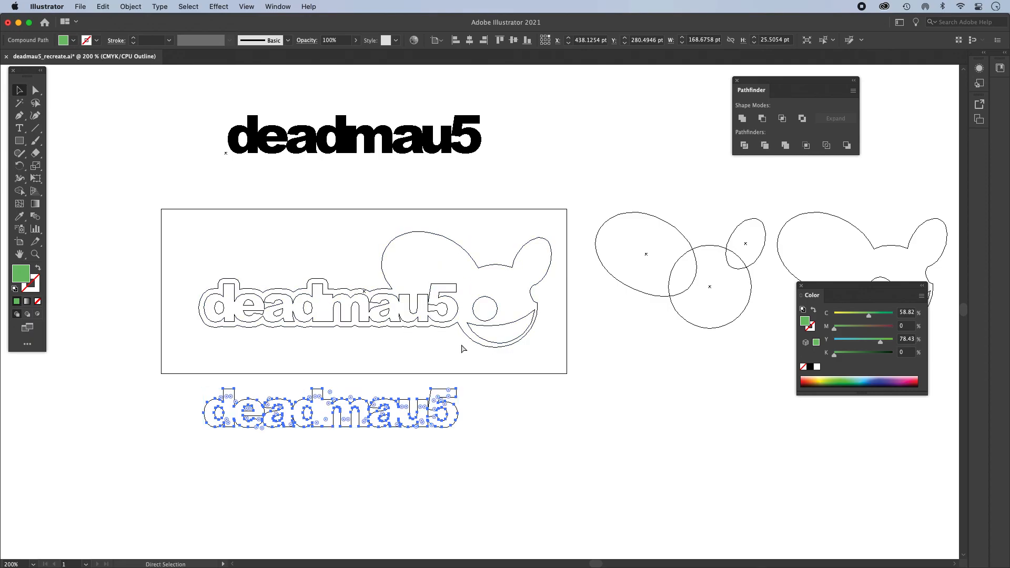
pyautogui.press('super+y')
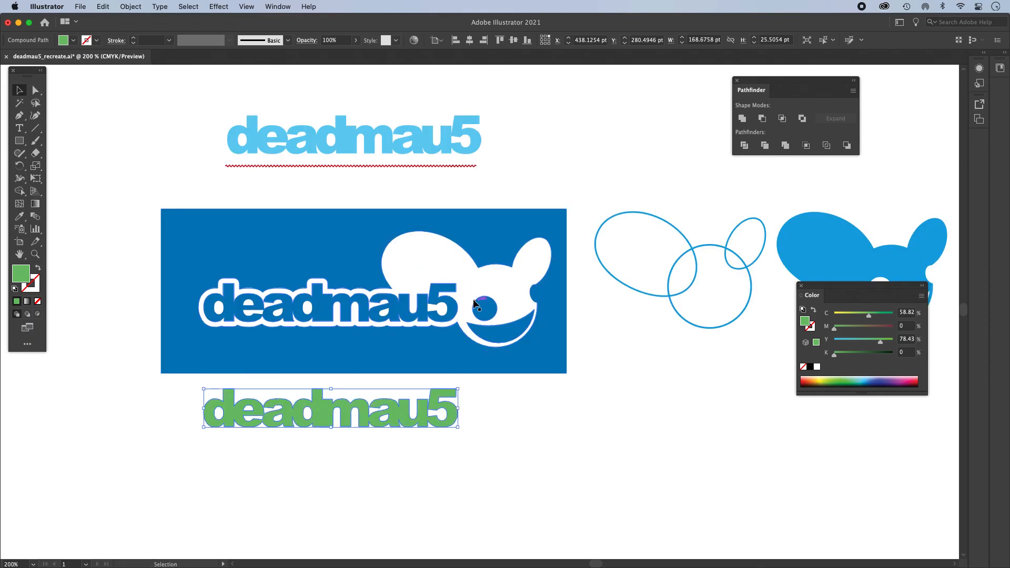